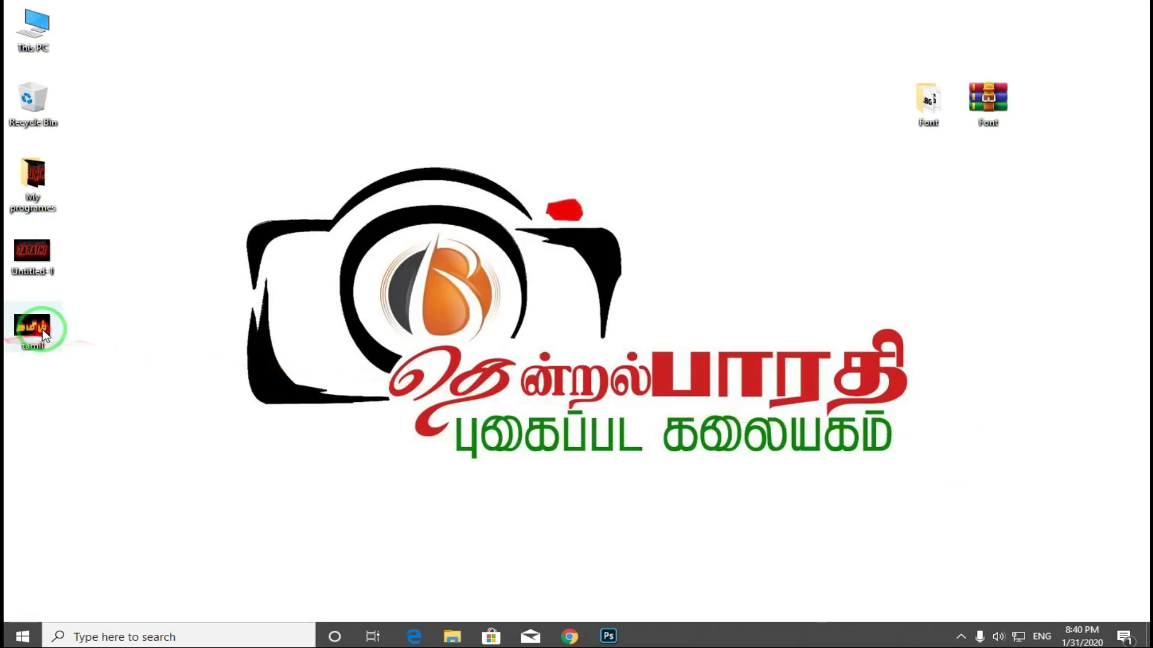
Open the tamil fire-text sample image in ACDSee Quick View
{"action": "double_click", "coordinate": [33, 328]}
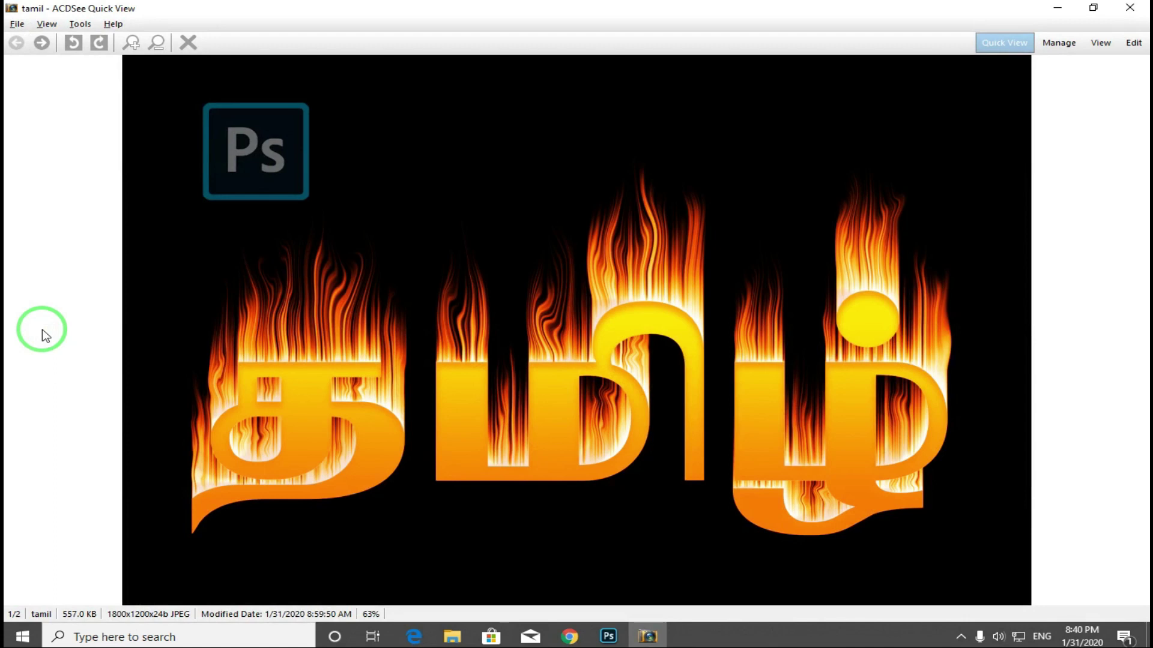
Move to the second sample, the BARATHI burning-text image (Untitled-1, 2/2)
{"action": "scroll", "coordinate": [45, 335], "scroll_direction": "down", "scroll_amount": 1}
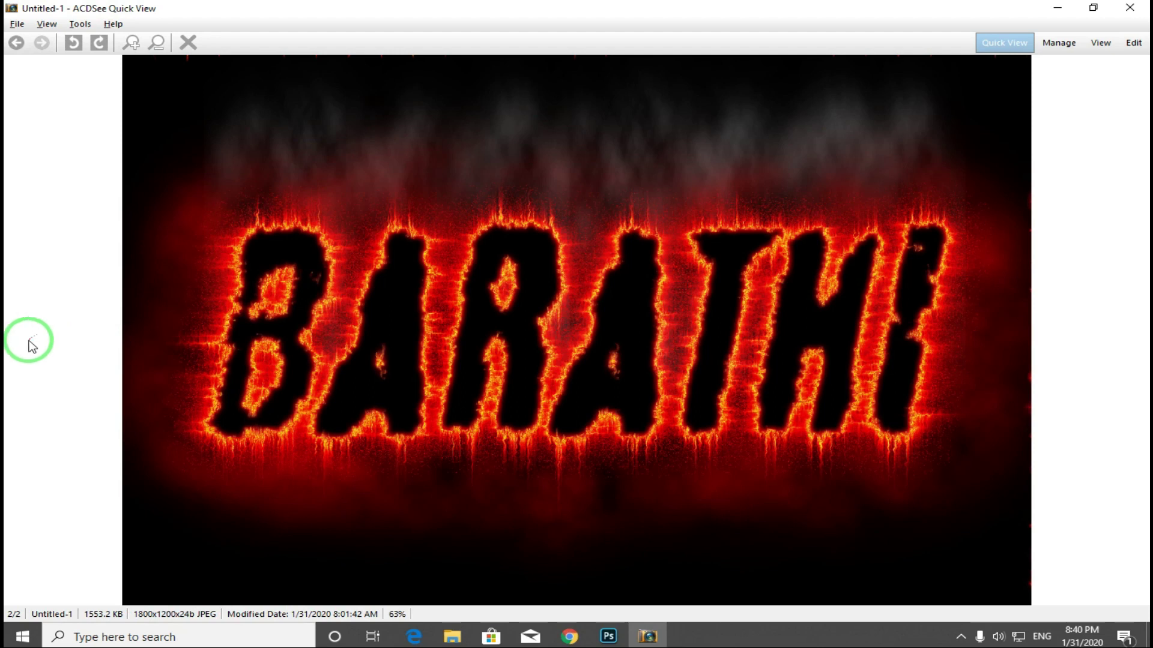
{"action": "left_click", "coordinate": [31, 367]}
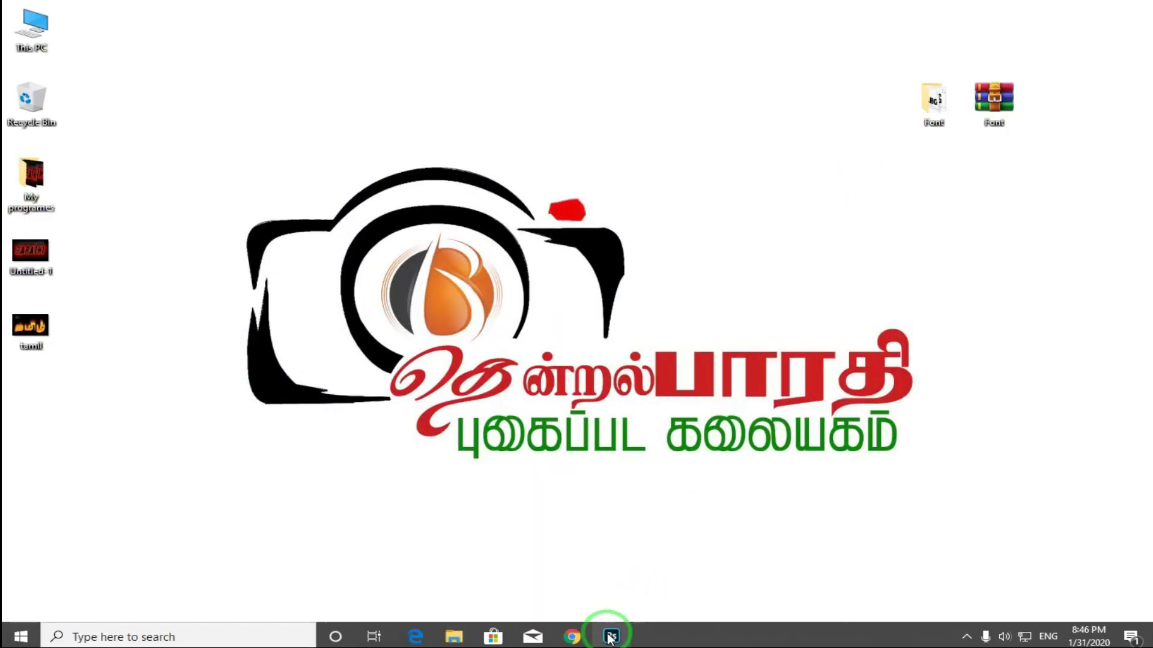
Bring the blank white Untitled-1 document in Photoshop to the front
{"action": "left_click", "coordinate": [611, 636]}
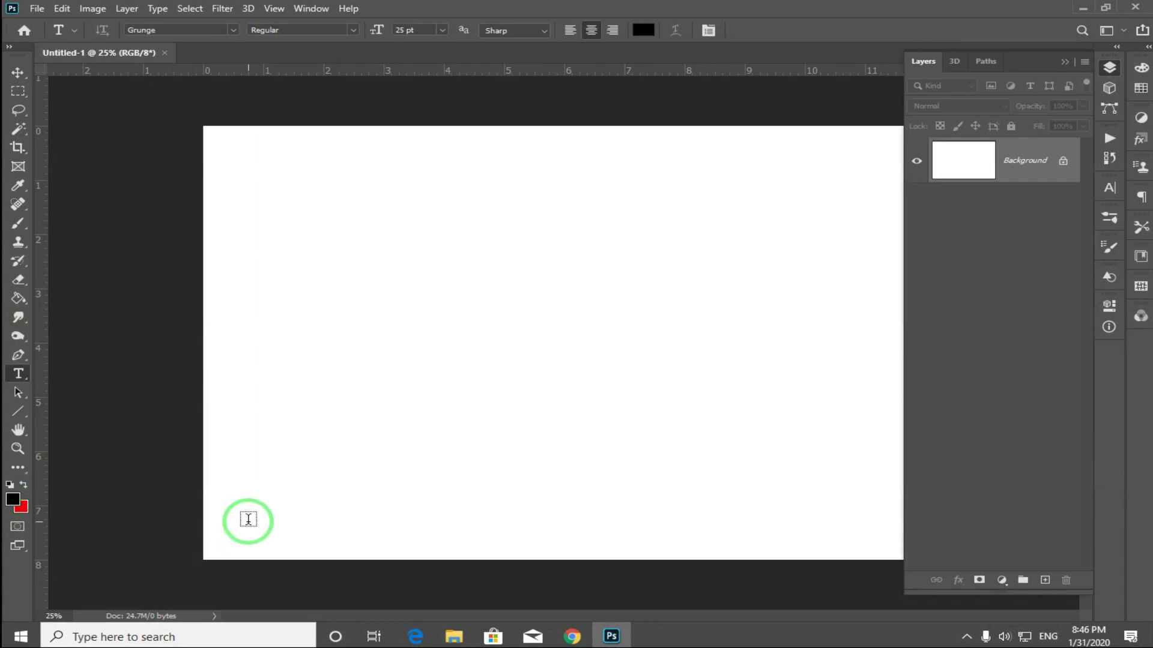
Fill the canvas black, add an empty Layer 1, and set the background colour to c80000
{"action": "key", "text": "alt+BackSpace"}
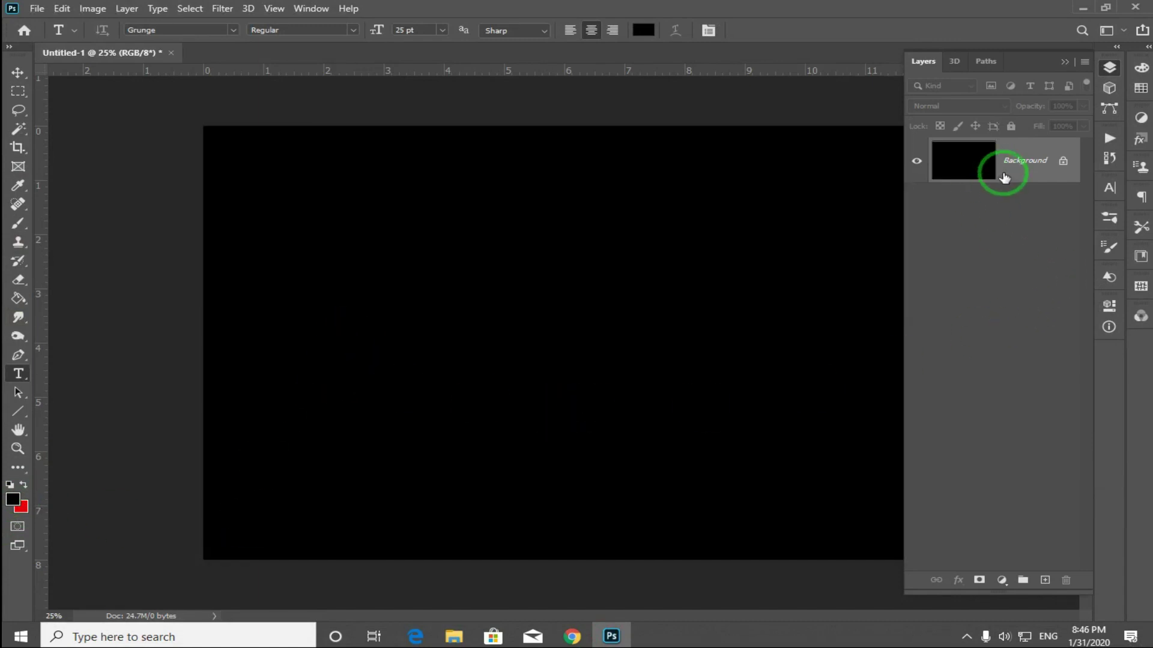
{"action": "key", "text": "ctrl+shift+n"}
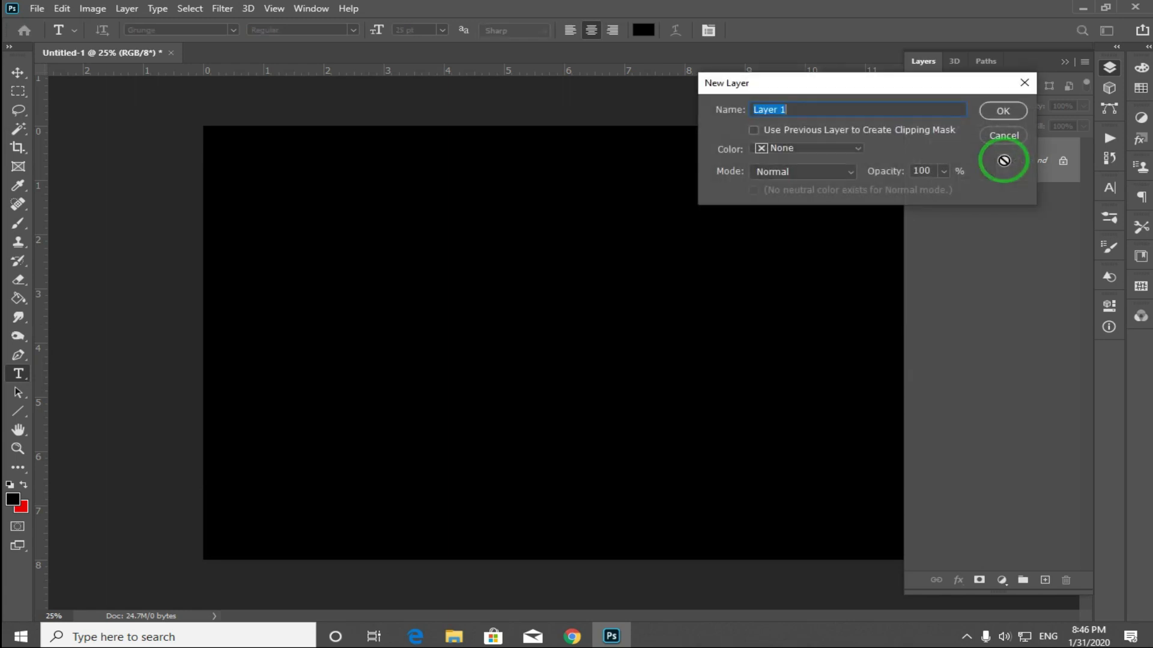
{"action": "key", "text": "Return"}
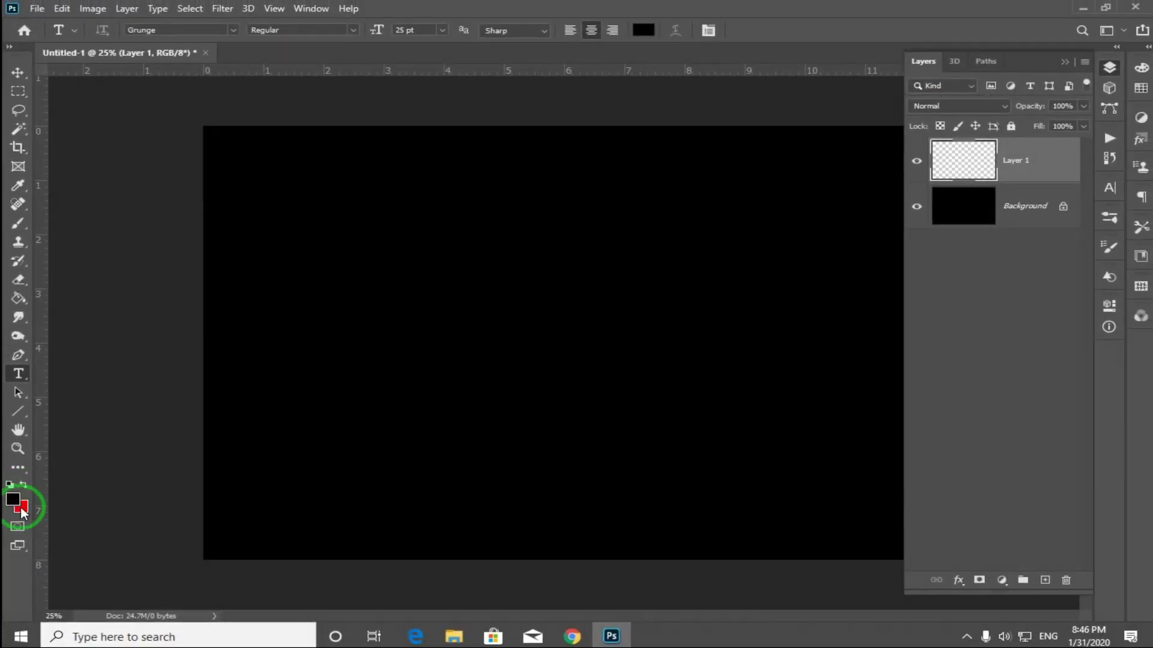
{"action": "left_click", "coordinate": [81, 390]}
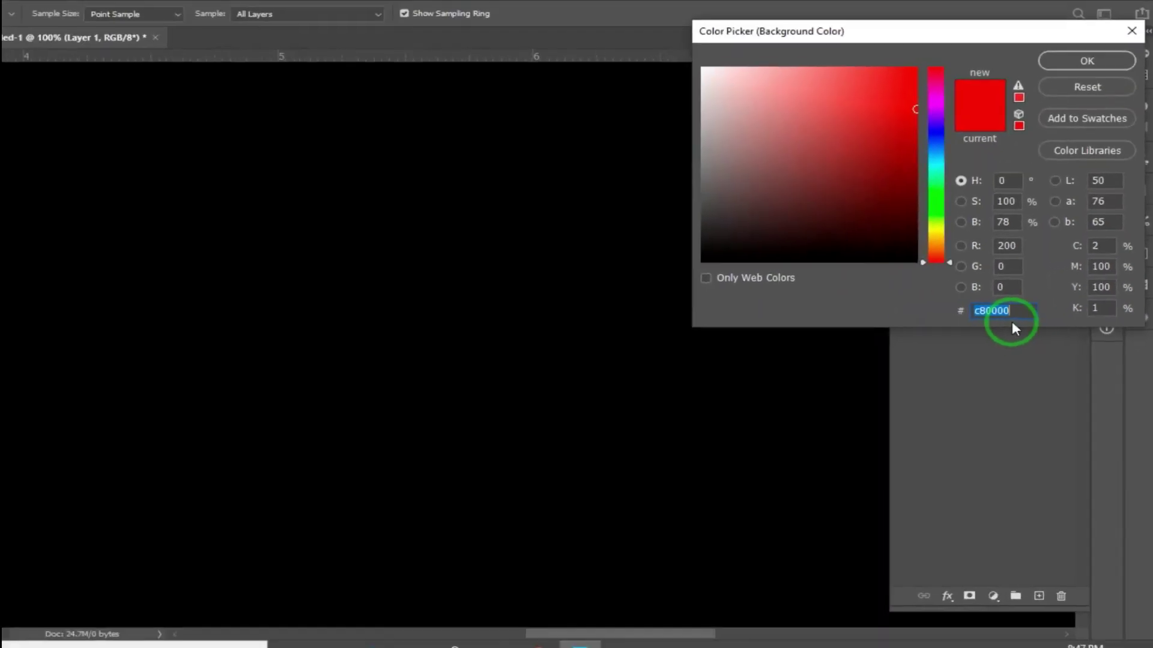
{"action": "left_click", "coordinate": [1071, 77]}
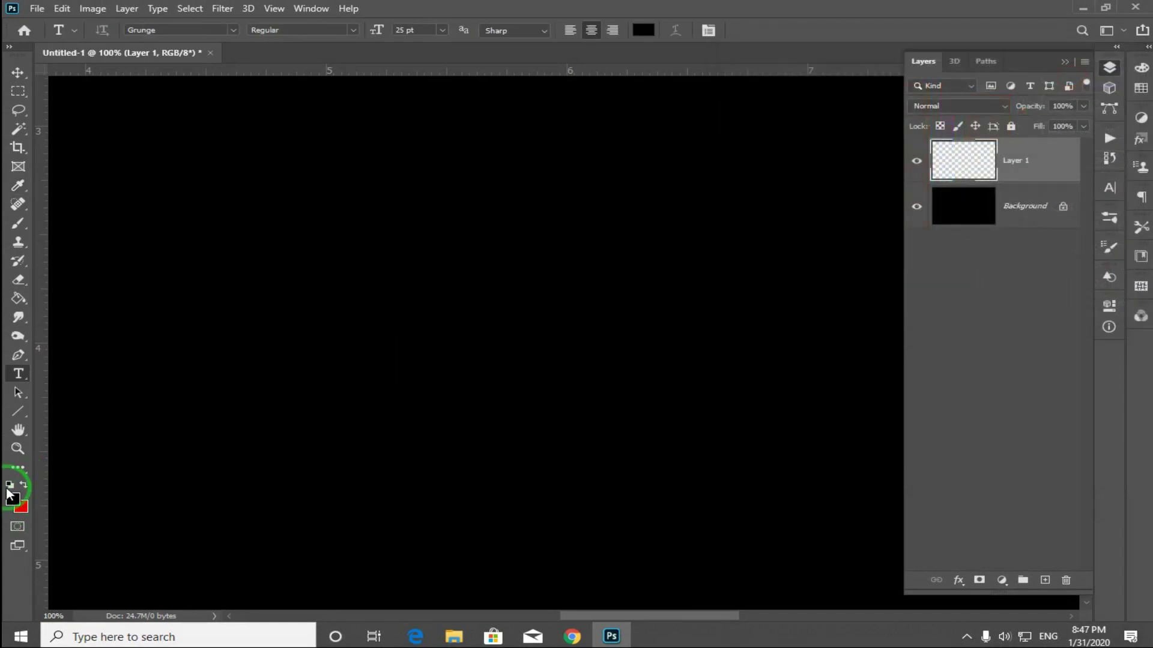
Render red-and-black Clouds onto Layer 1 and zoom the view out to 50%
{"action": "left_click", "coordinate": [230, 16]}
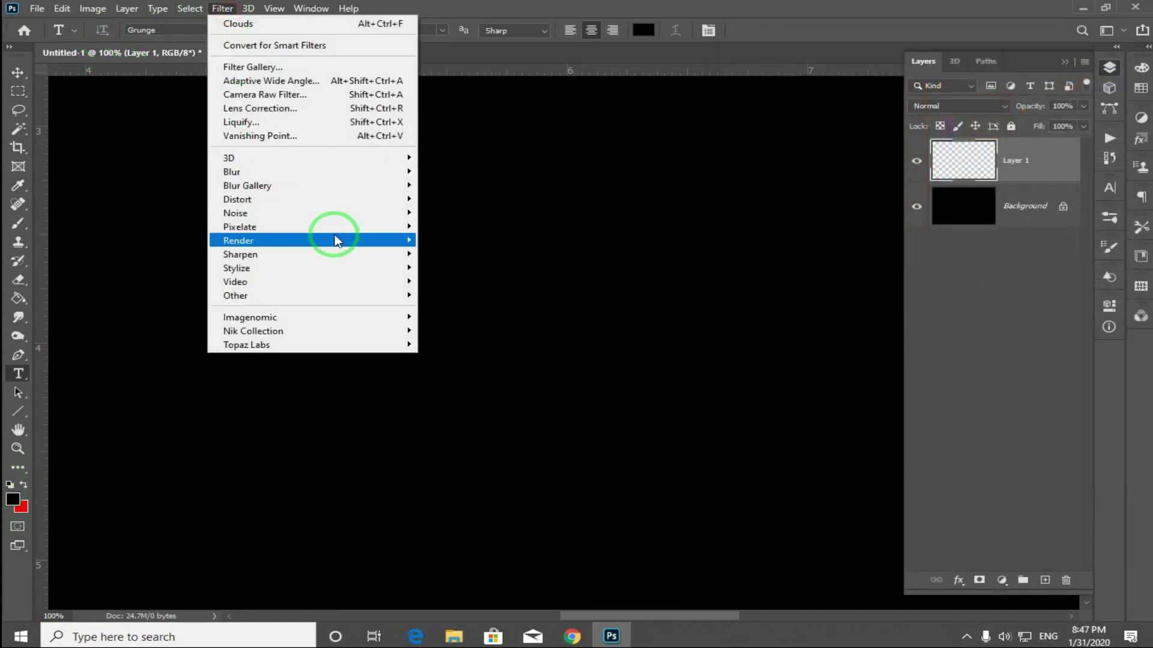
{"action": "mouse_move", "coordinate": [337, 241]}
{"action": "left_click", "coordinate": [491, 290]}
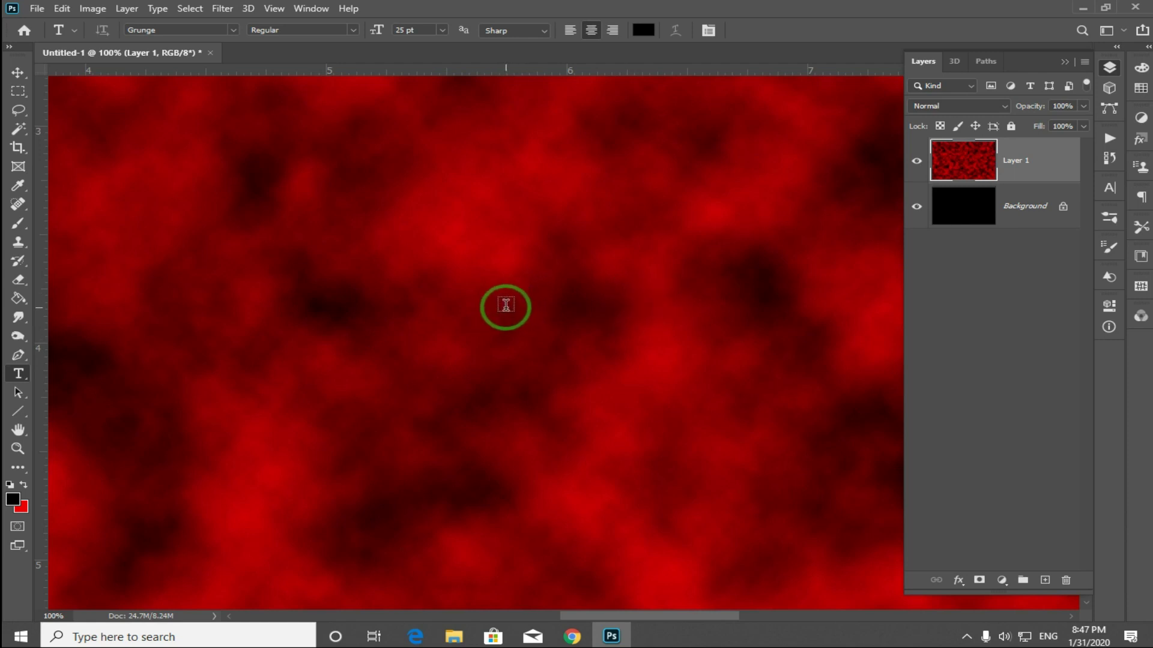
{"action": "key", "text": "ctrl+minus"}
{"action": "key", "text": "ctrl+minus"}
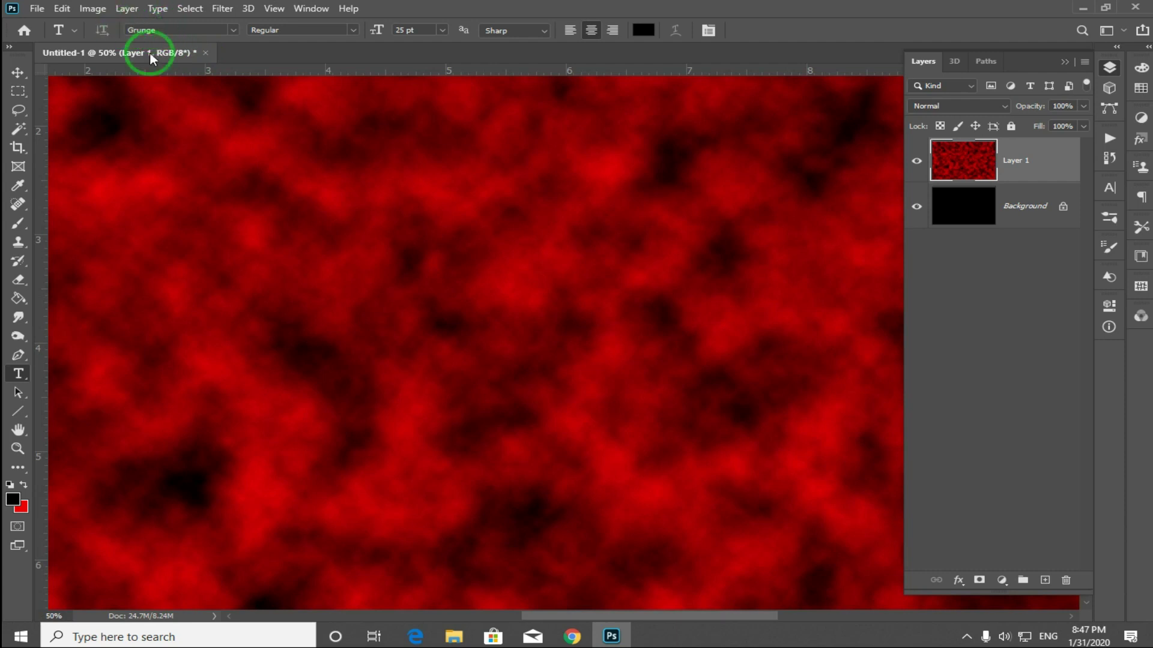
Open the Font folder from the desktop and preview the Hell Circus font
{"action": "left_click", "coordinate": [1084, 6]}
{"action": "double_click", "coordinate": [935, 101]}
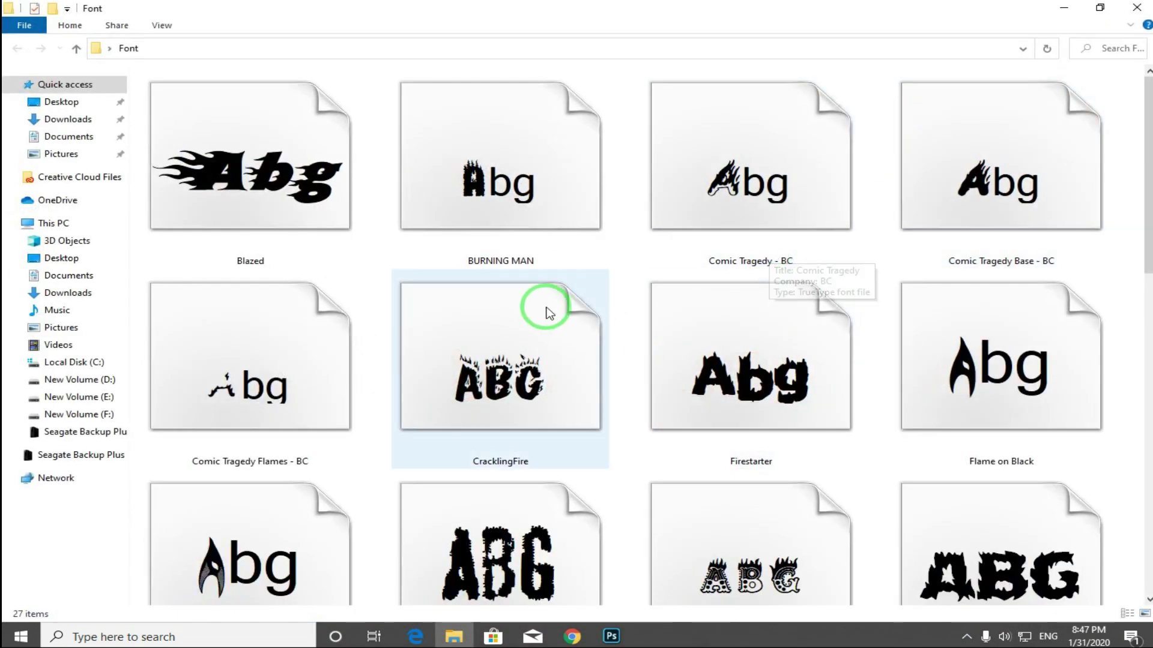
{"action": "scroll", "coordinate": [546, 310], "scroll_direction": "down", "scroll_amount": 5}
{"action": "scroll", "coordinate": [546, 311], "scroll_direction": "up", "scroll_amount": 5}
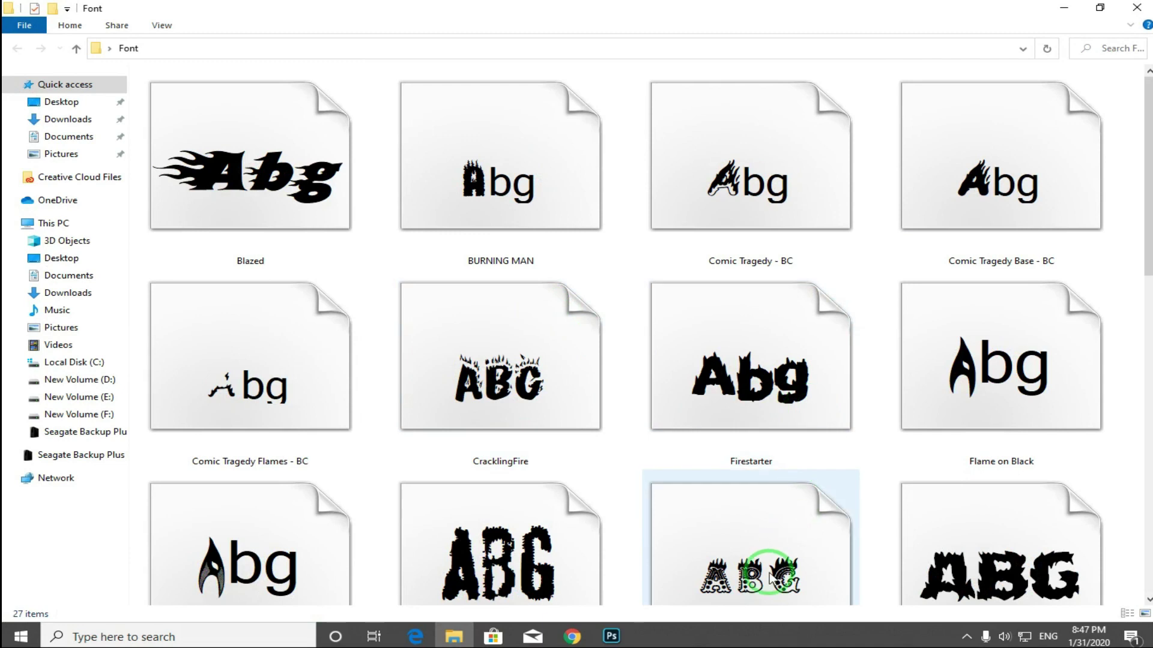
{"action": "left_click", "coordinate": [770, 578]}
{"action": "double_click", "coordinate": [771, 578]}
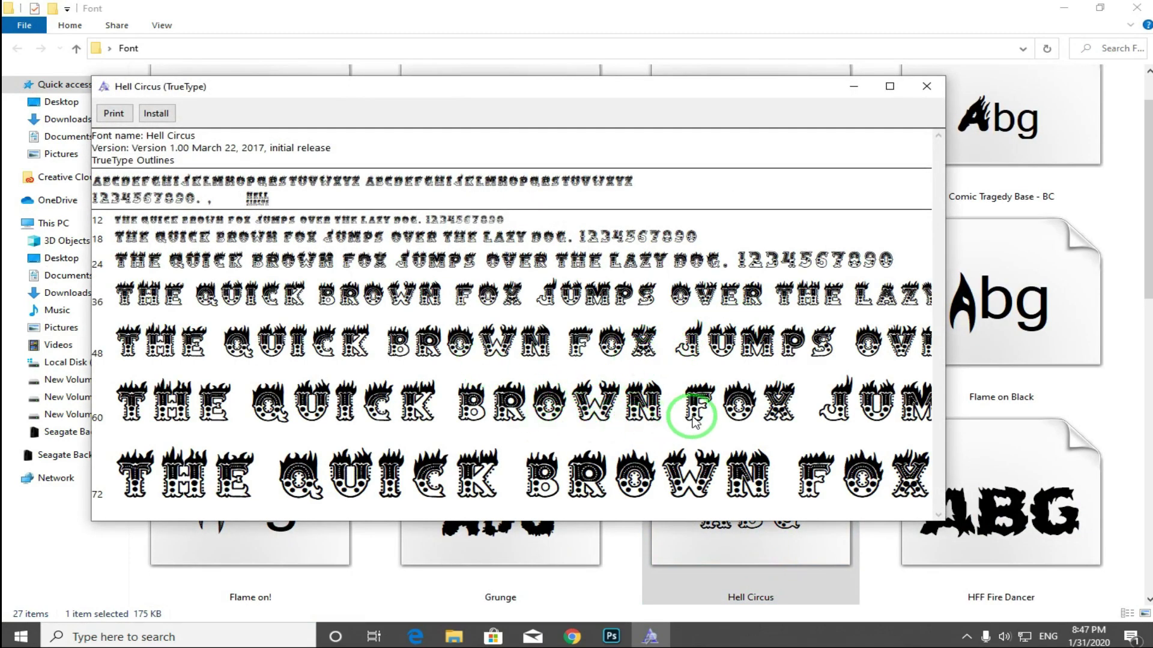
{"action": "left_click", "coordinate": [926, 86]}
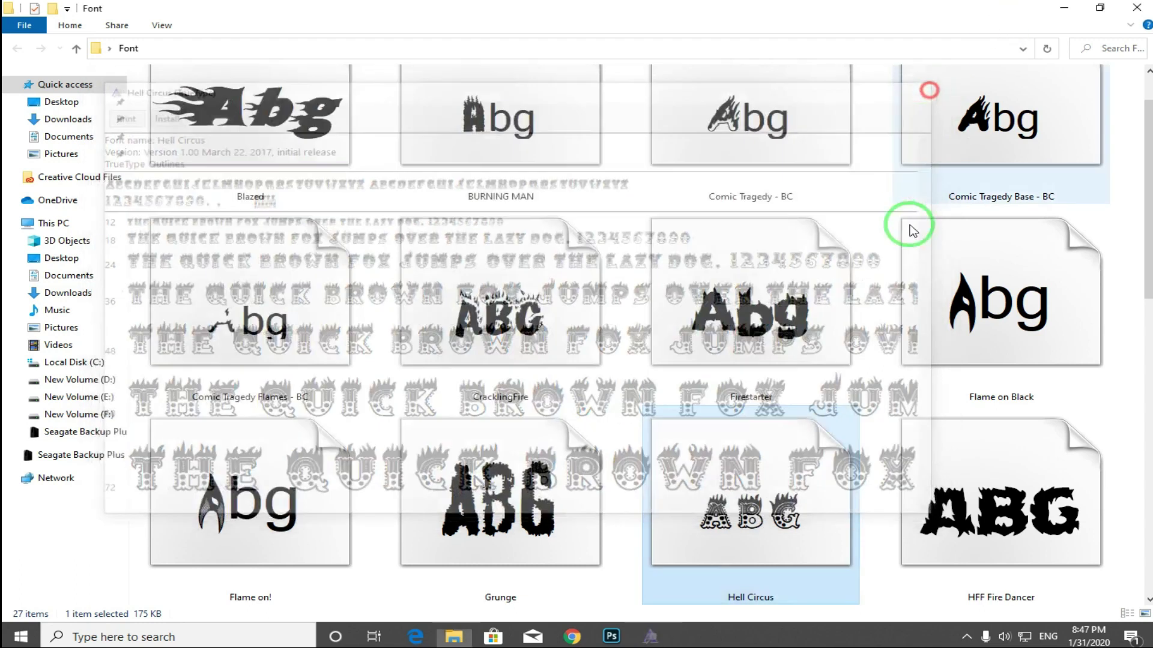
Browse the remaining flame fonts, select Grunge, and close the Font folder
{"action": "scroll", "coordinate": [739, 251], "scroll_direction": "down", "scroll_amount": 1}
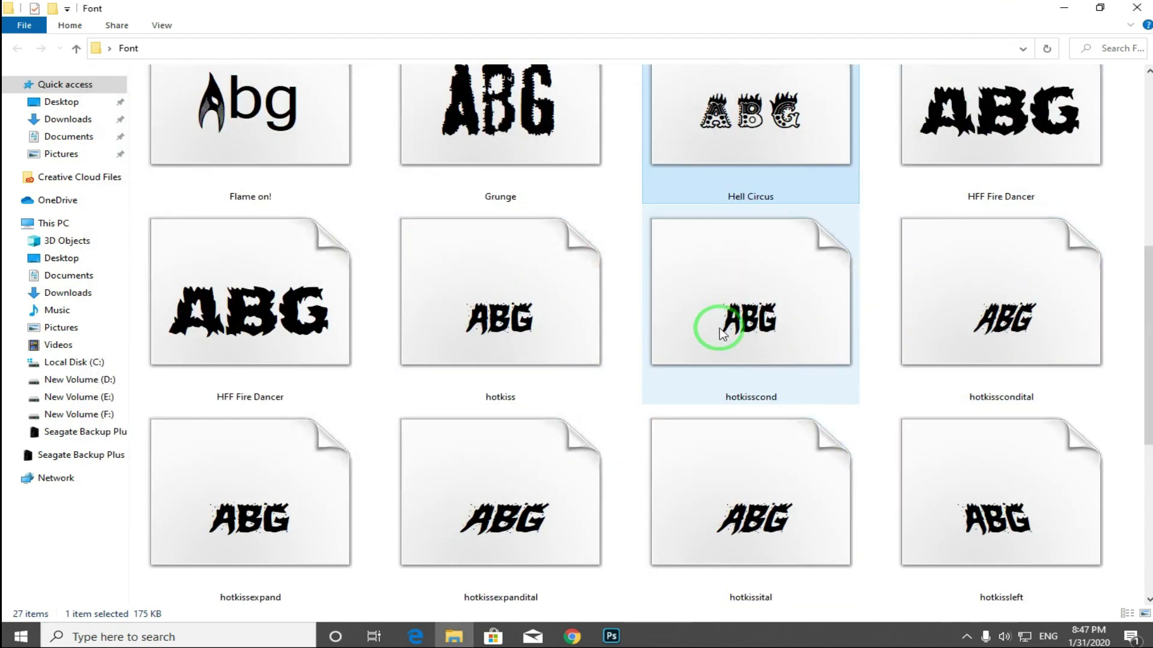
{"action": "scroll", "coordinate": [690, 321], "scroll_direction": "down", "scroll_amount": 1}
{"action": "scroll", "coordinate": [657, 309], "scroll_direction": "up", "scroll_amount": 3}
{"action": "scroll", "coordinate": [648, 304], "scroll_direction": "down", "scroll_amount": 2}
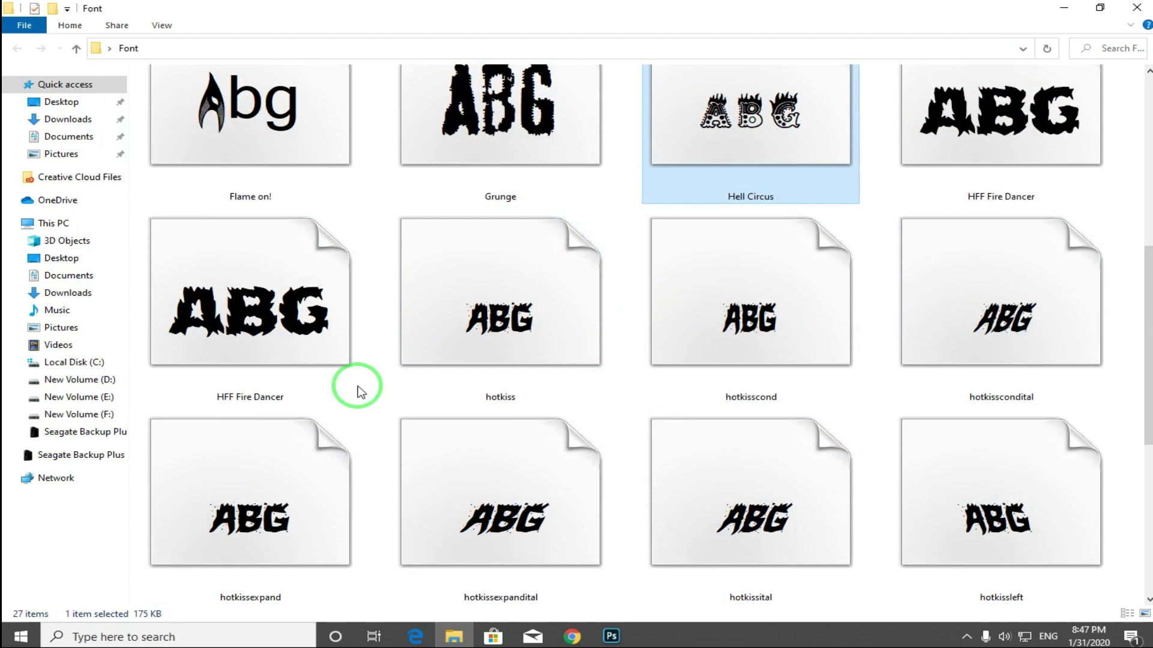
{"action": "scroll", "coordinate": [390, 360], "scroll_direction": "up", "scroll_amount": 1}
{"action": "left_click", "coordinate": [532, 177]}
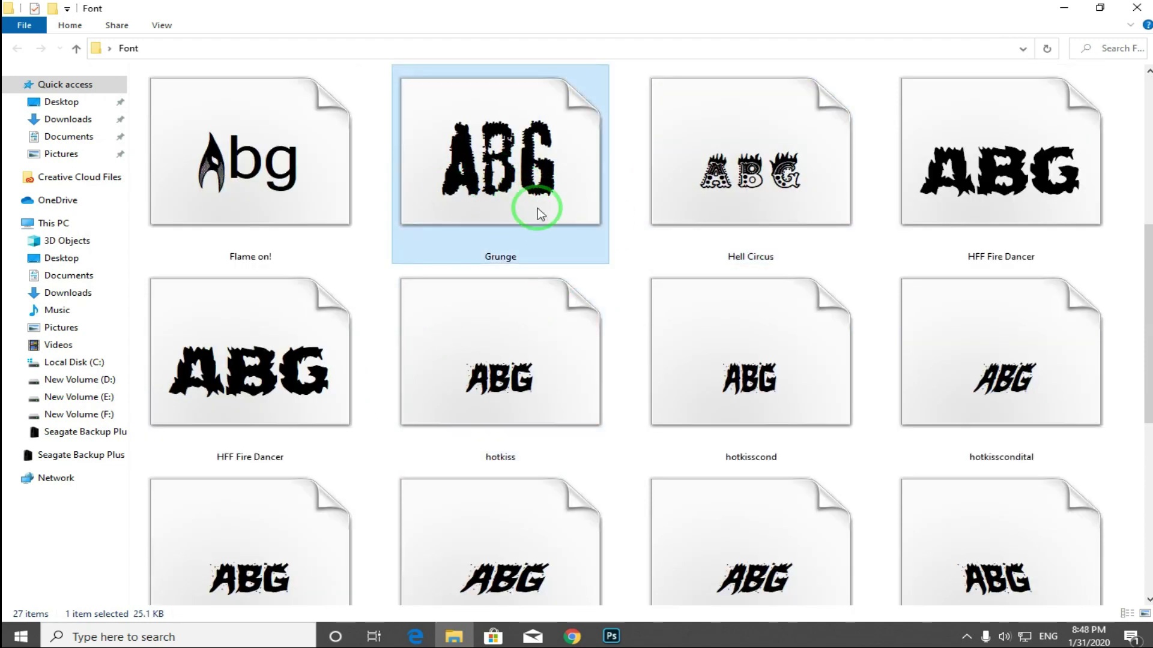
{"action": "left_click", "coordinate": [1136, 7]}
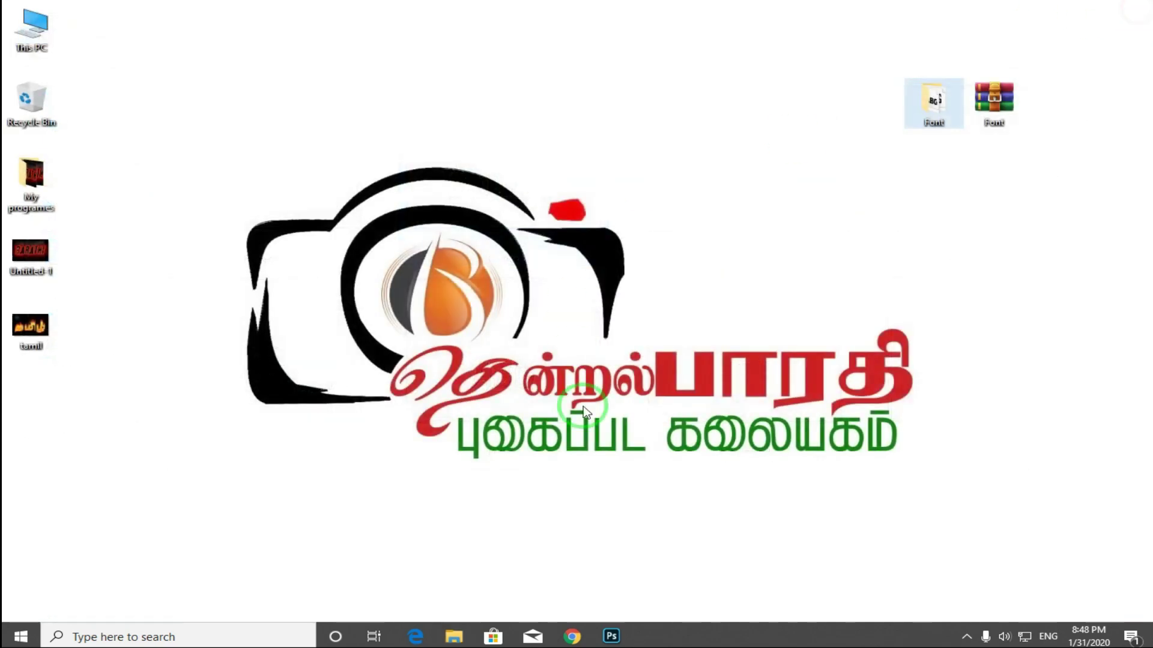
Back in Photoshop, add a text layer reading FLAME on the left of the canvas
{"action": "left_click", "coordinate": [611, 635]}
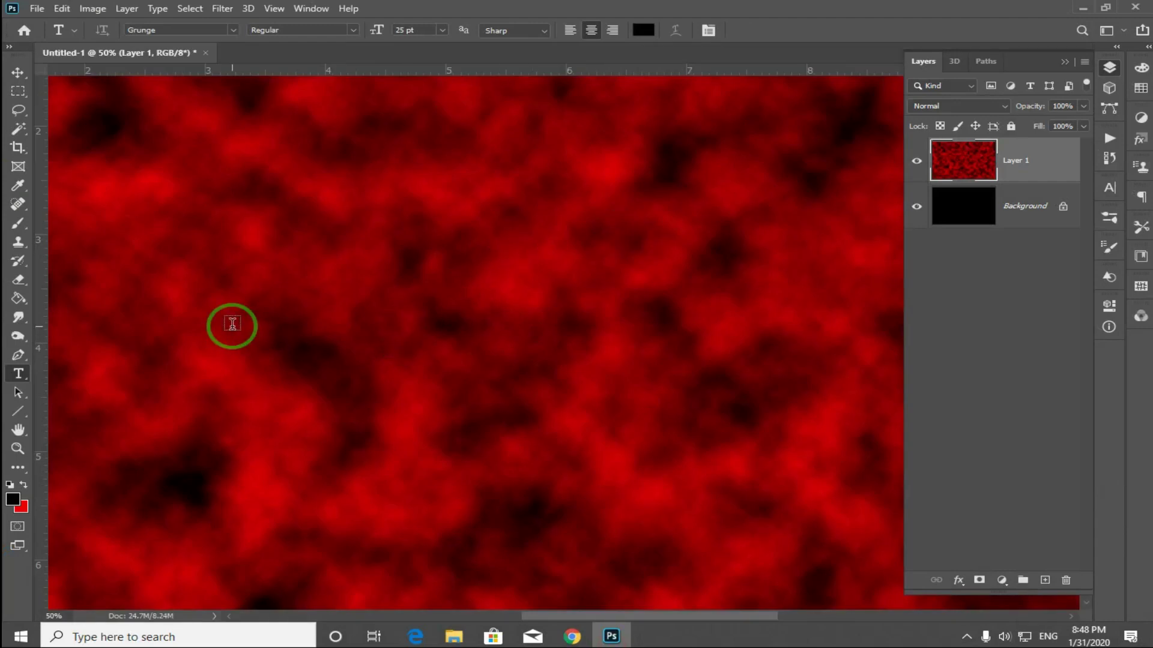
{"action": "left_click", "coordinate": [186, 324]}
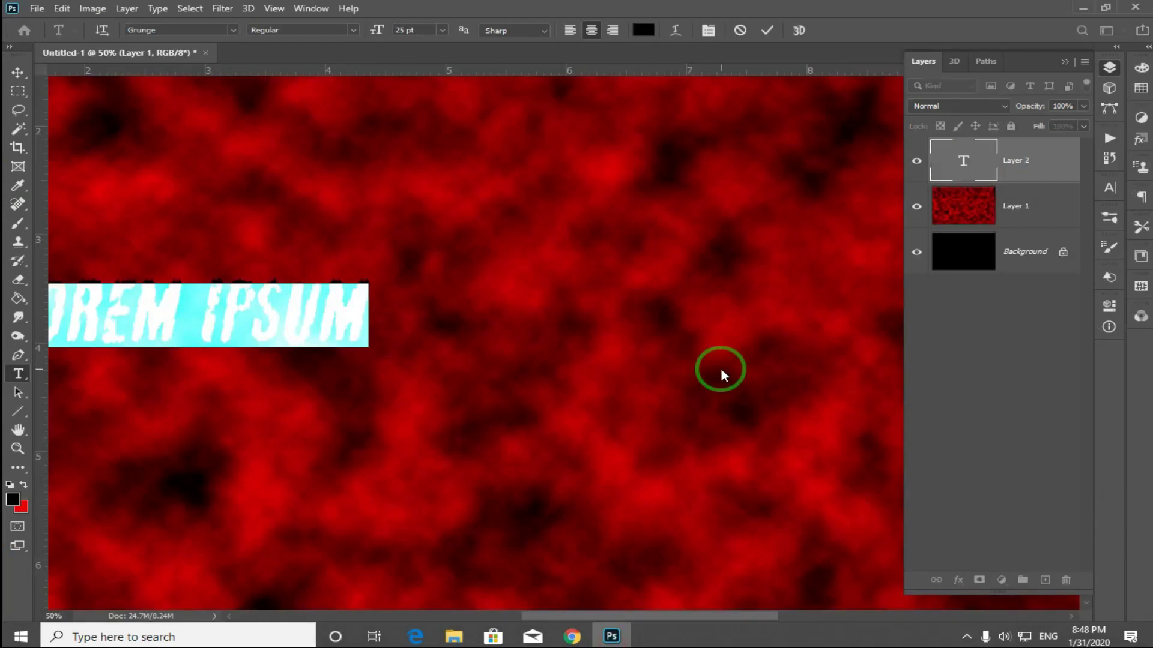
{"action": "type", "text": "F"}
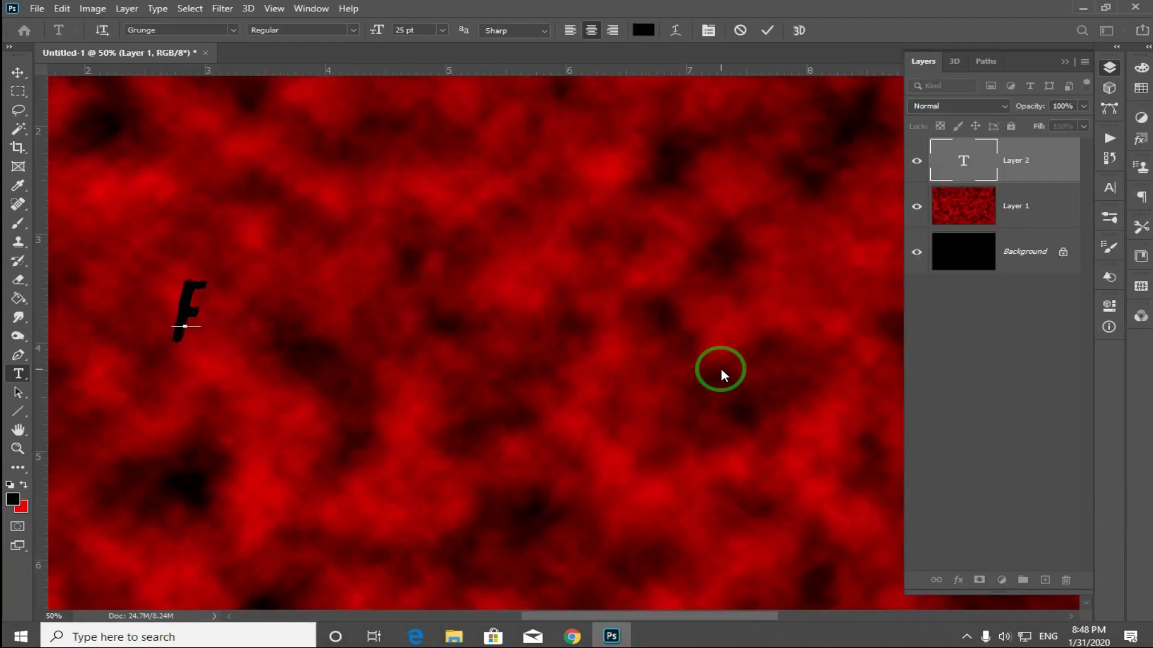
{"action": "type", "text": "LAME"}
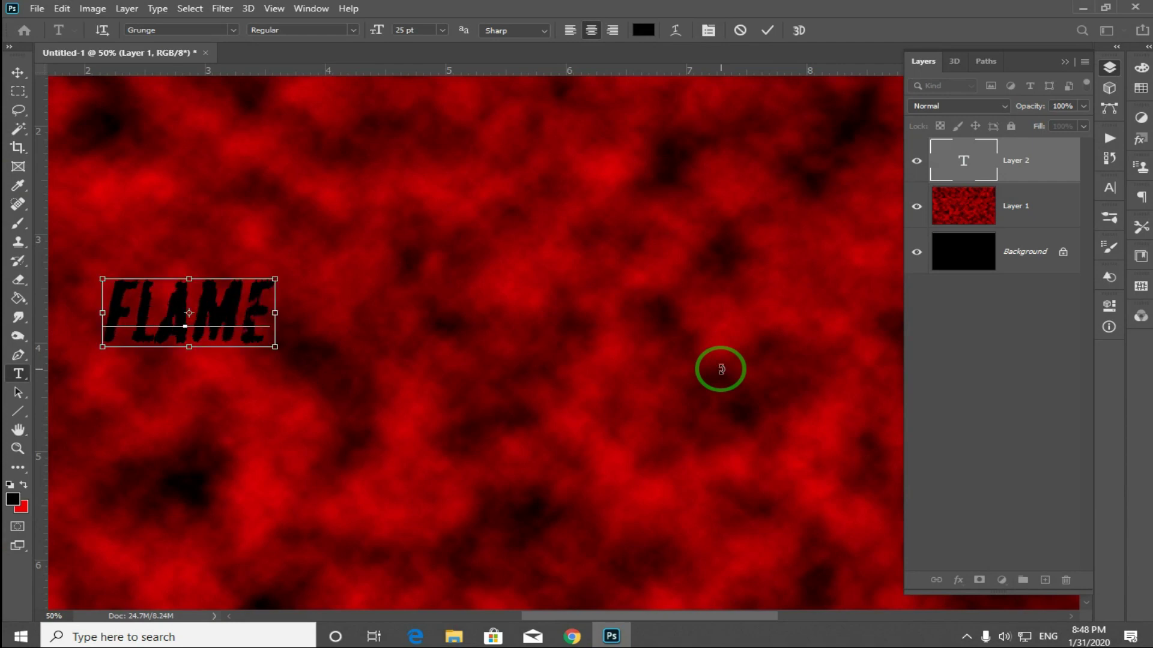
{"action": "key", "text": "ctrl+Return"}
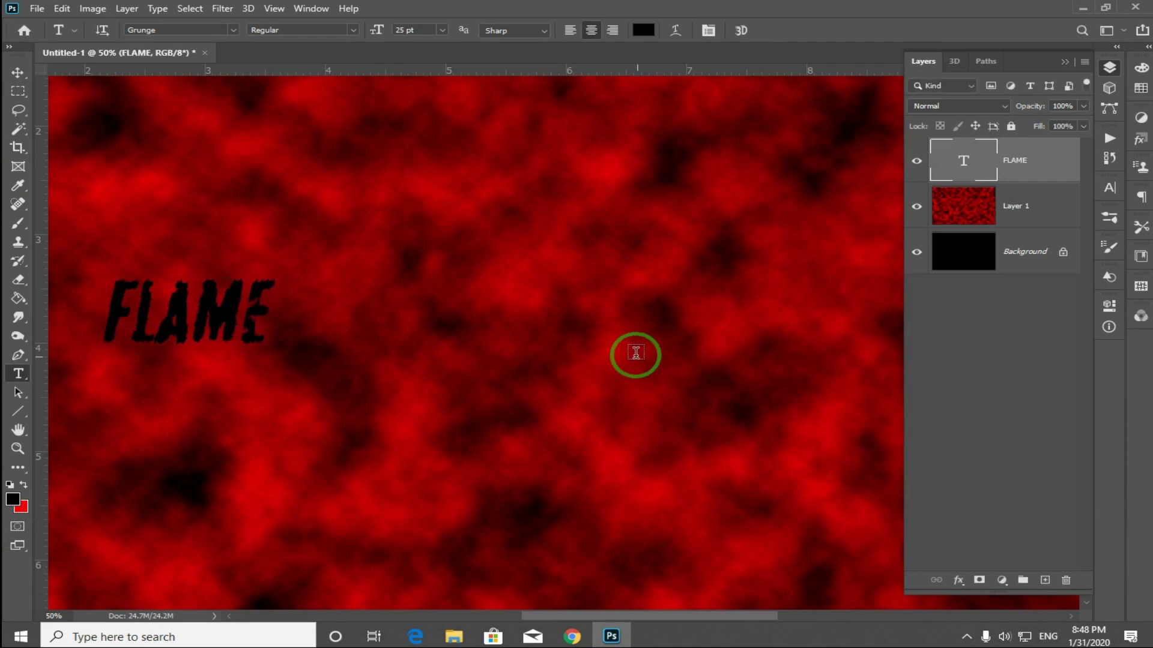
Make the FLAME text faux italic and white, then fit the canvas in the window
{"action": "left_click", "coordinate": [1111, 186]}
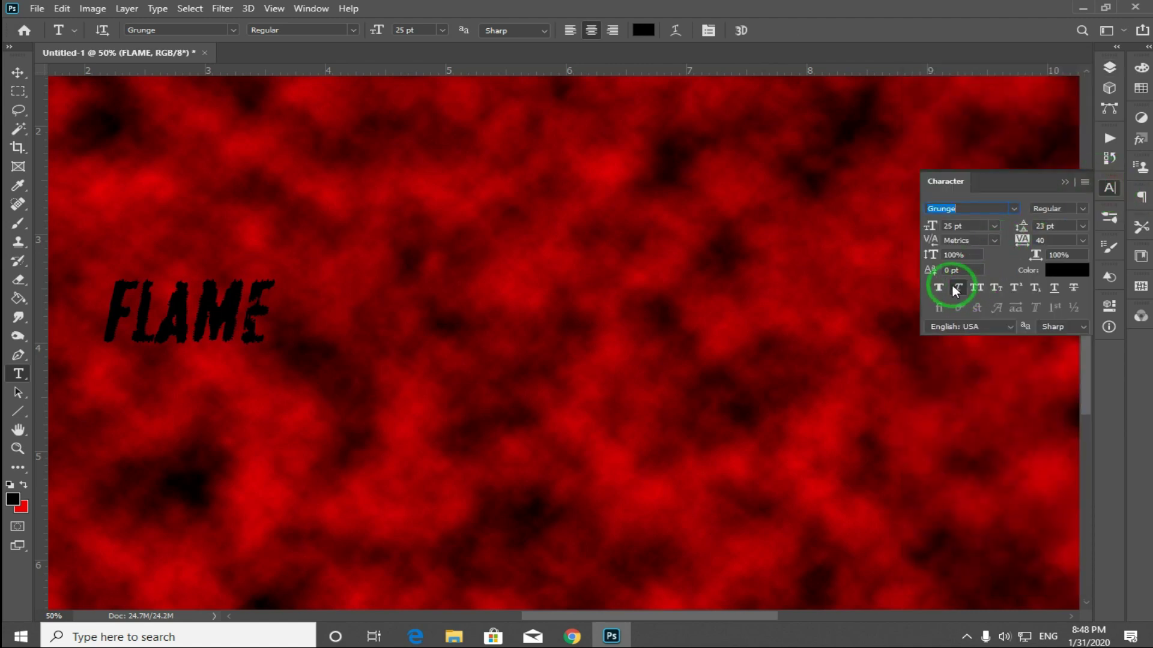
{"action": "left_click", "coordinate": [958, 290]}
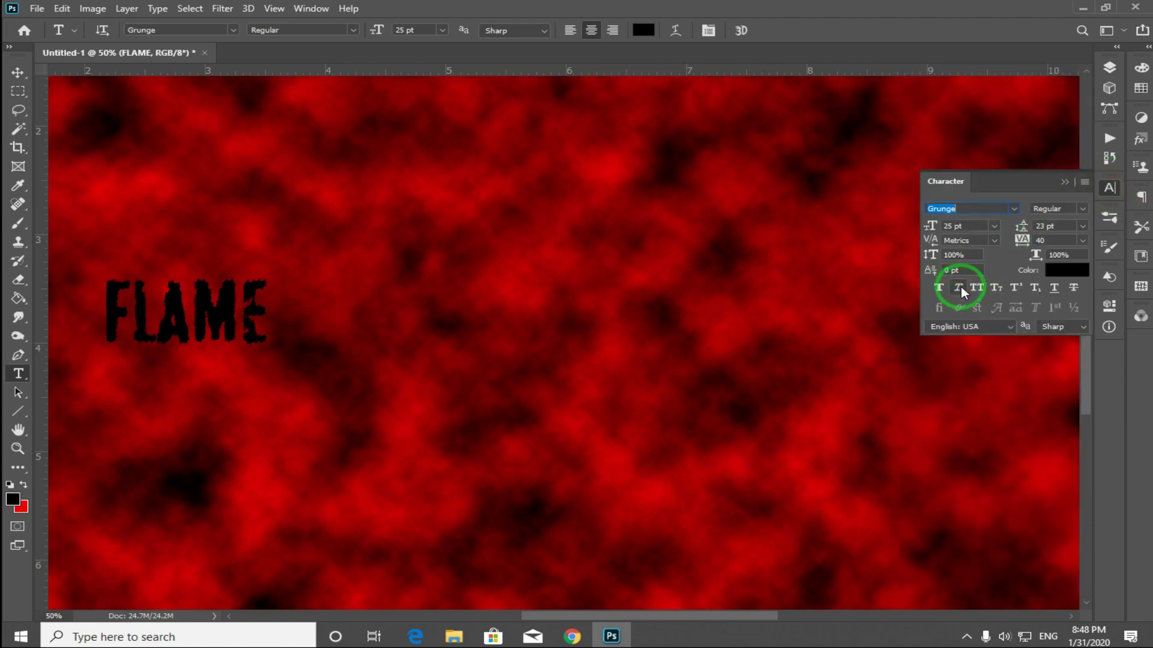
{"action": "left_click", "coordinate": [960, 286]}
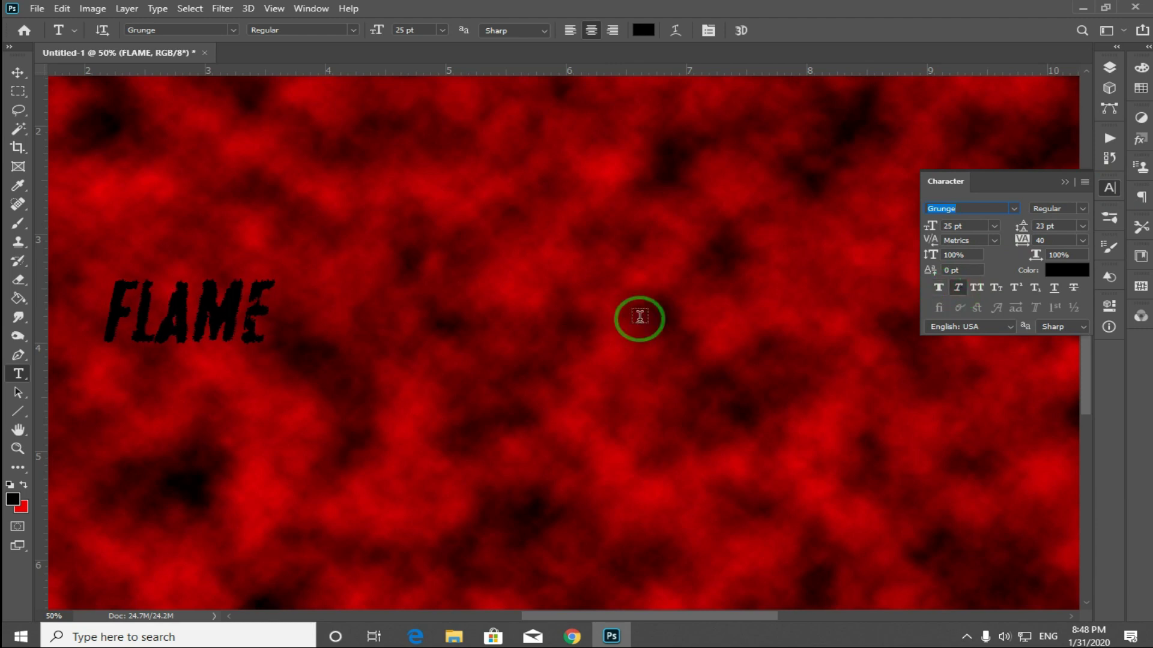
{"action": "left_click", "coordinate": [1066, 277]}
{"action": "left_click_drag", "start_coordinate": [895, 180], "coordinate": [570, 5]}
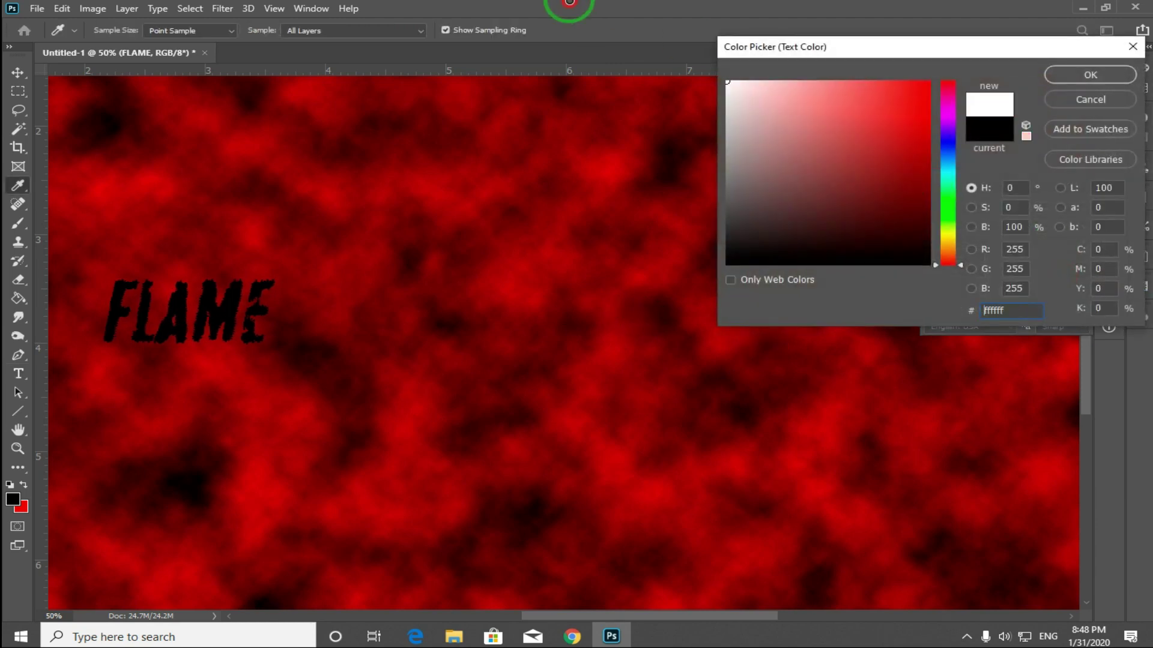
{"action": "key", "text": "Return"}
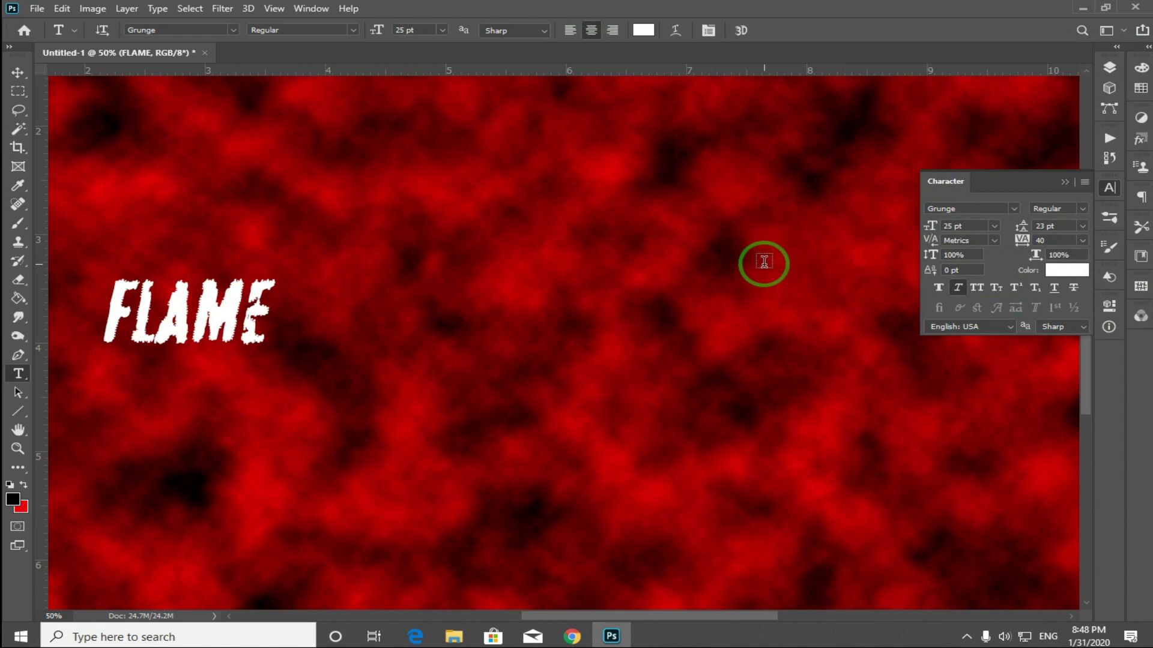
{"action": "key", "text": "ctrl+0"}
Scale FLAME up to about 155.61 pt, centre it, and show the Layers panel
{"action": "key", "text": "ctrl+t"}
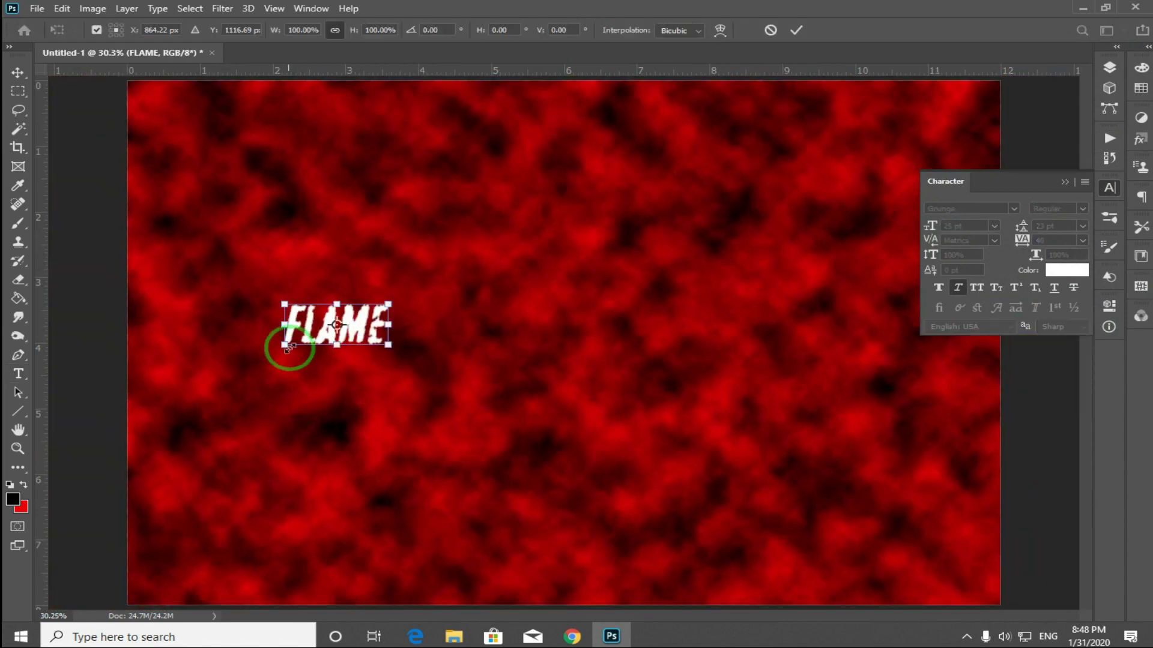
{"action": "left_click_drag", "start_coordinate": [413, 354], "coordinate": [868, 492]}
{"action": "left_click_drag", "start_coordinate": [281, 304], "coordinate": [225, 278]}
{"action": "left_click_drag", "start_coordinate": [555, 386], "coordinate": [593, 329]}
{"action": "key", "text": "Return"}
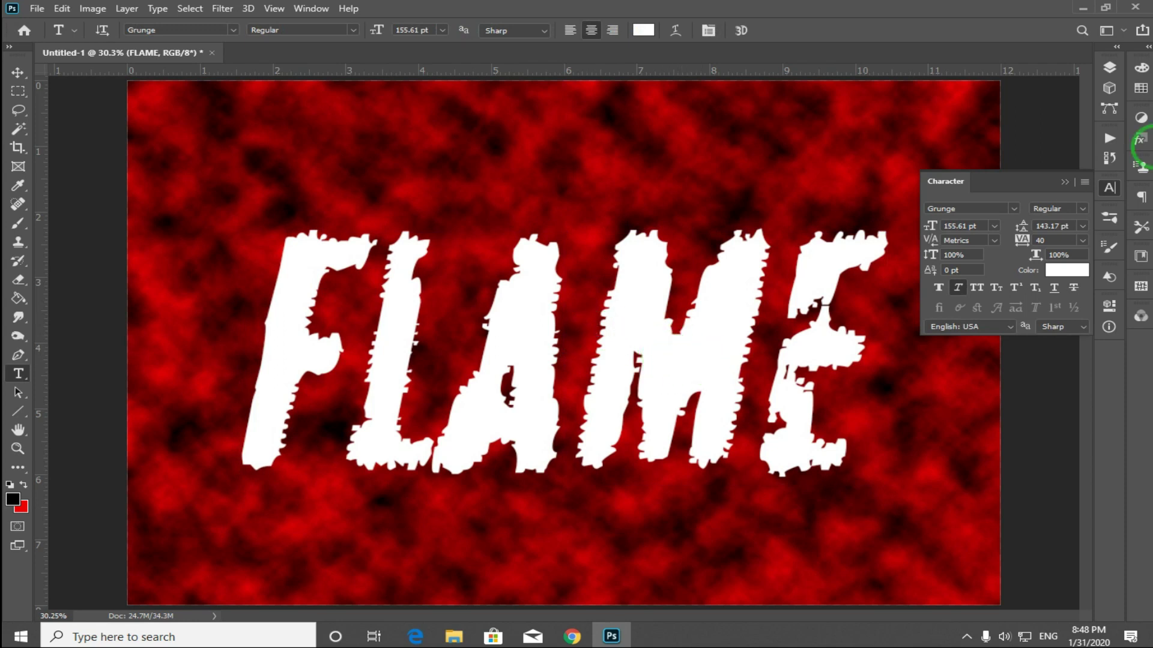
{"action": "left_click", "coordinate": [1069, 180]}
{"action": "left_click", "coordinate": [1109, 68]}
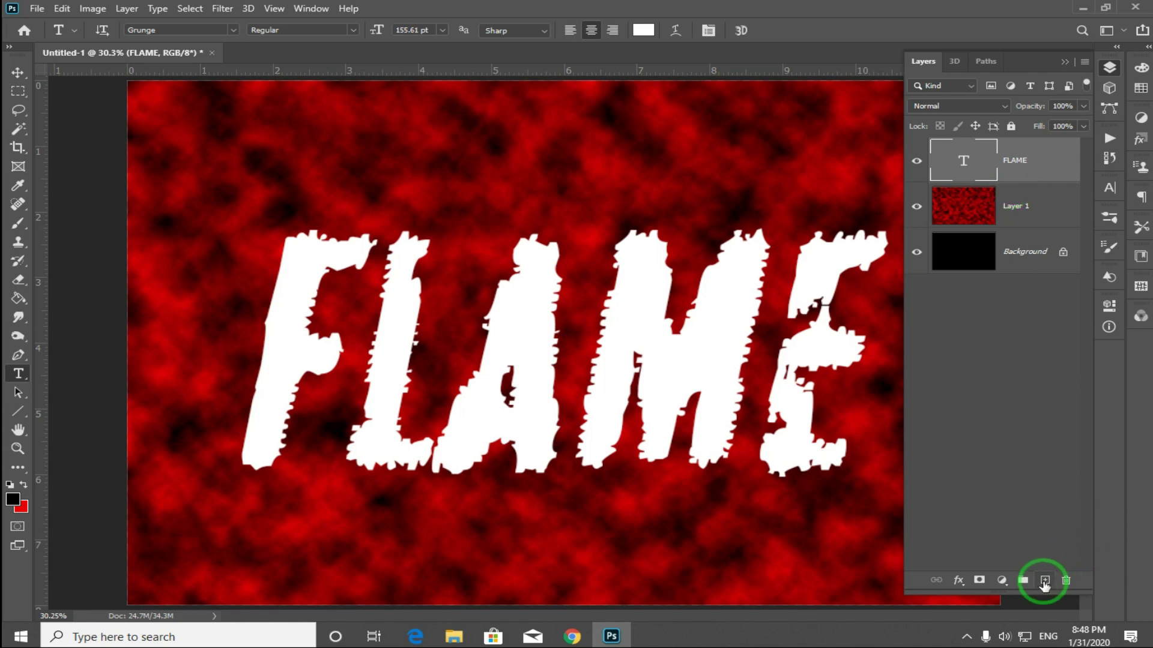
Try adding a new layer above Layer 1 and above Background, undoing both
{"action": "left_click", "coordinate": [1006, 208]}
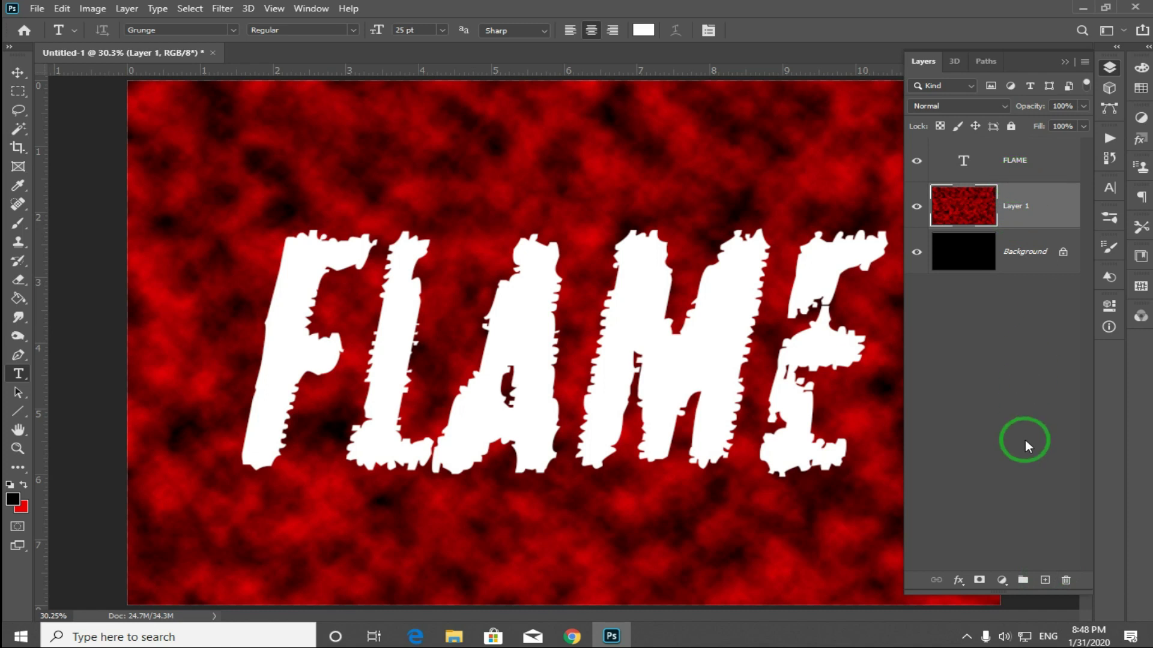
{"action": "left_click", "coordinate": [1044, 580]}
{"action": "key", "text": "ctrl+z"}
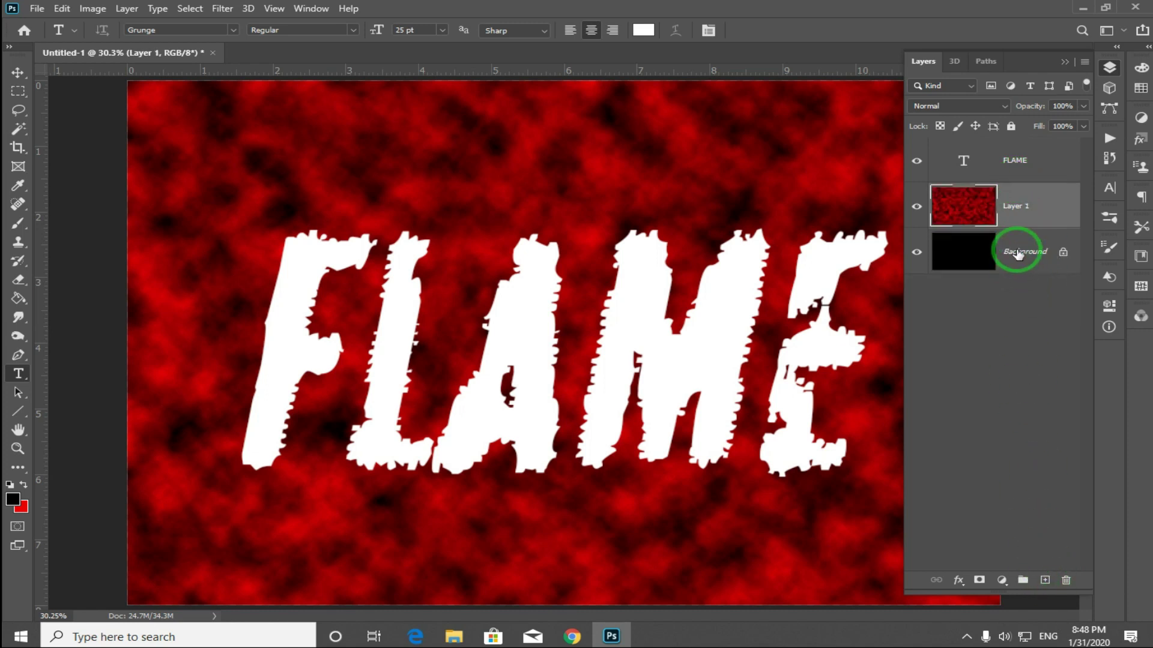
{"action": "left_click", "coordinate": [1019, 255]}
{"action": "left_click", "coordinate": [1043, 579]}
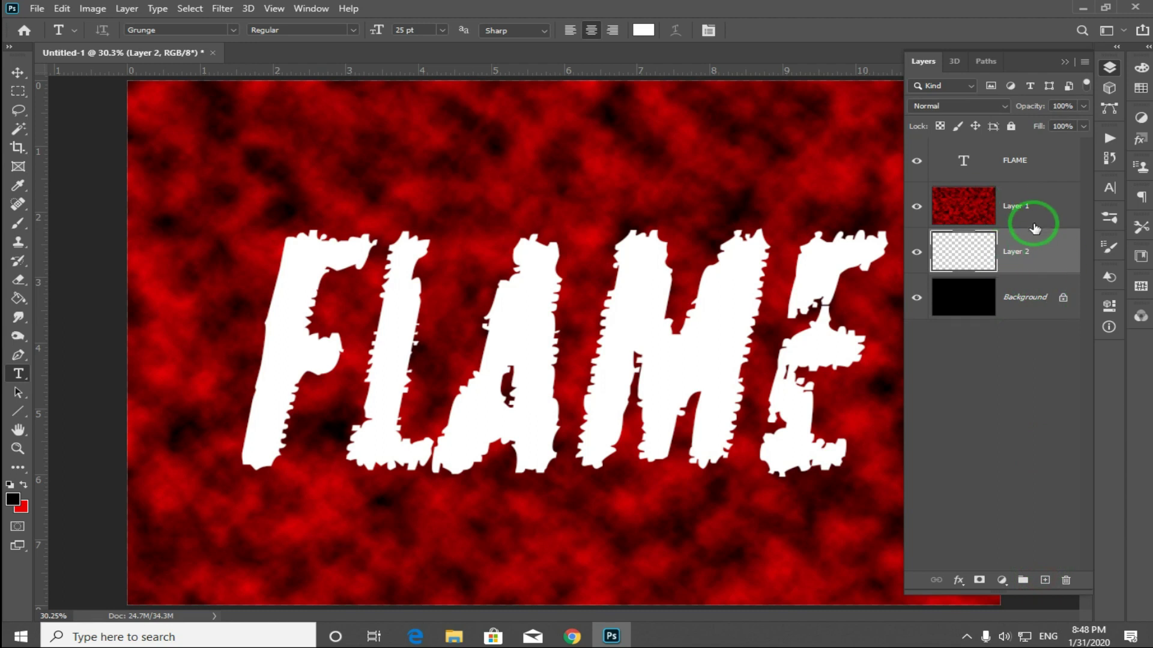
{"action": "key", "text": "ctrl+z"}
Add Layer 2 under FLAME, fill it black, and merge it with the FLAME layer
{"action": "left_click", "coordinate": [1021, 176]}
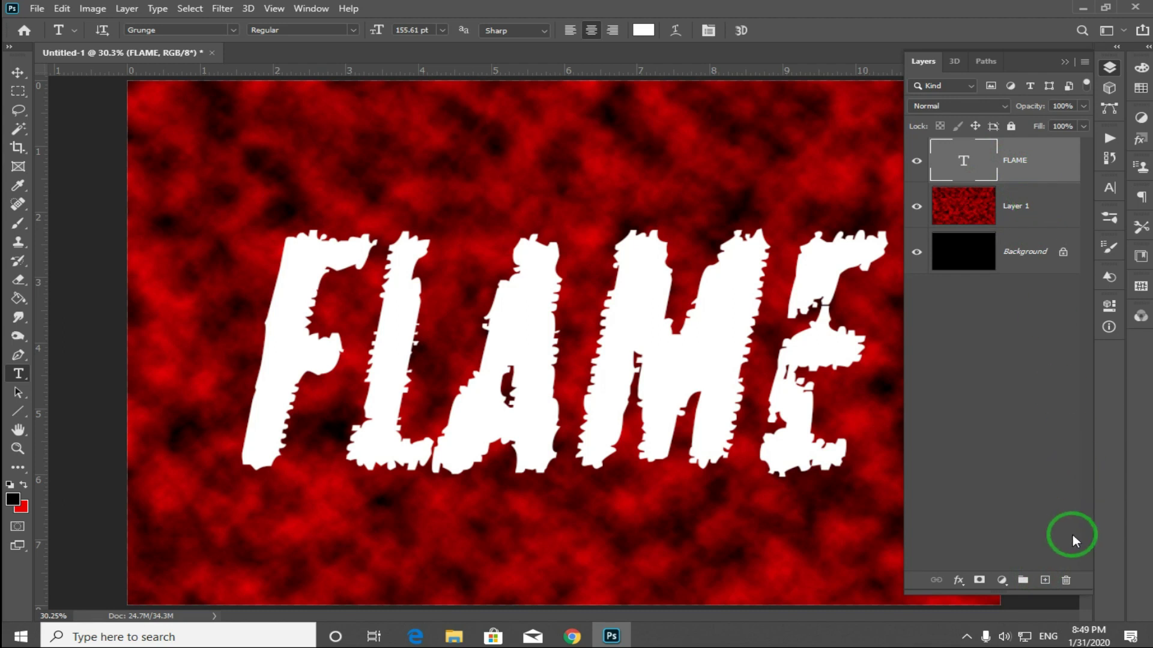
{"action": "left_click", "coordinate": [1045, 580]}
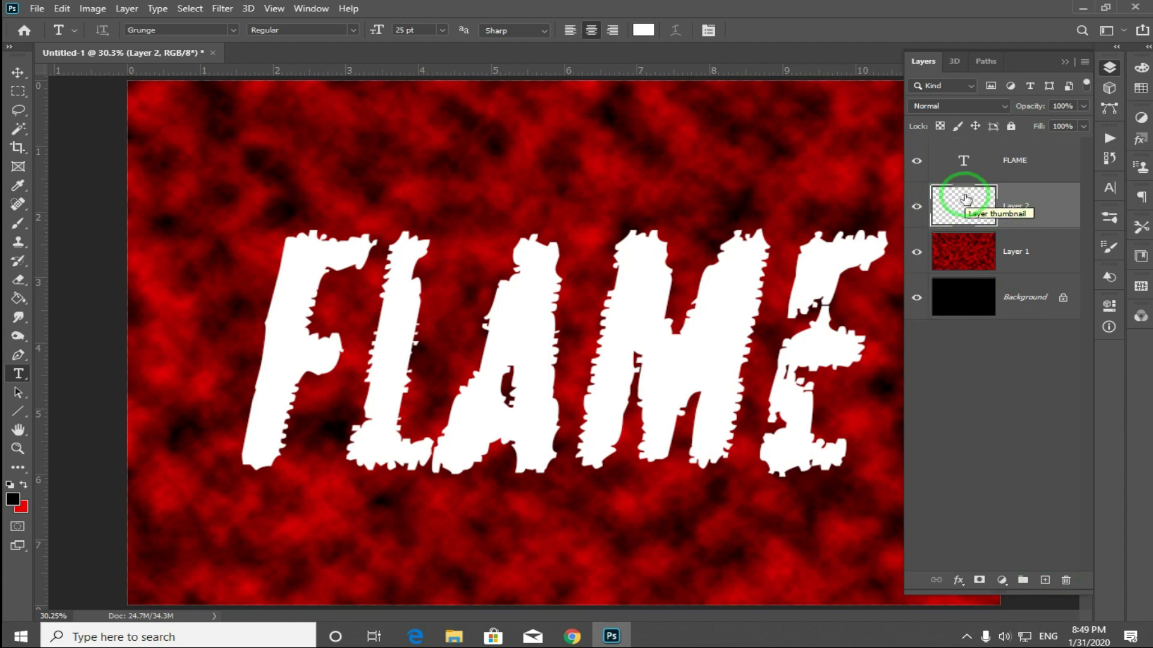
{"action": "key", "text": "alt+BackSpace"}
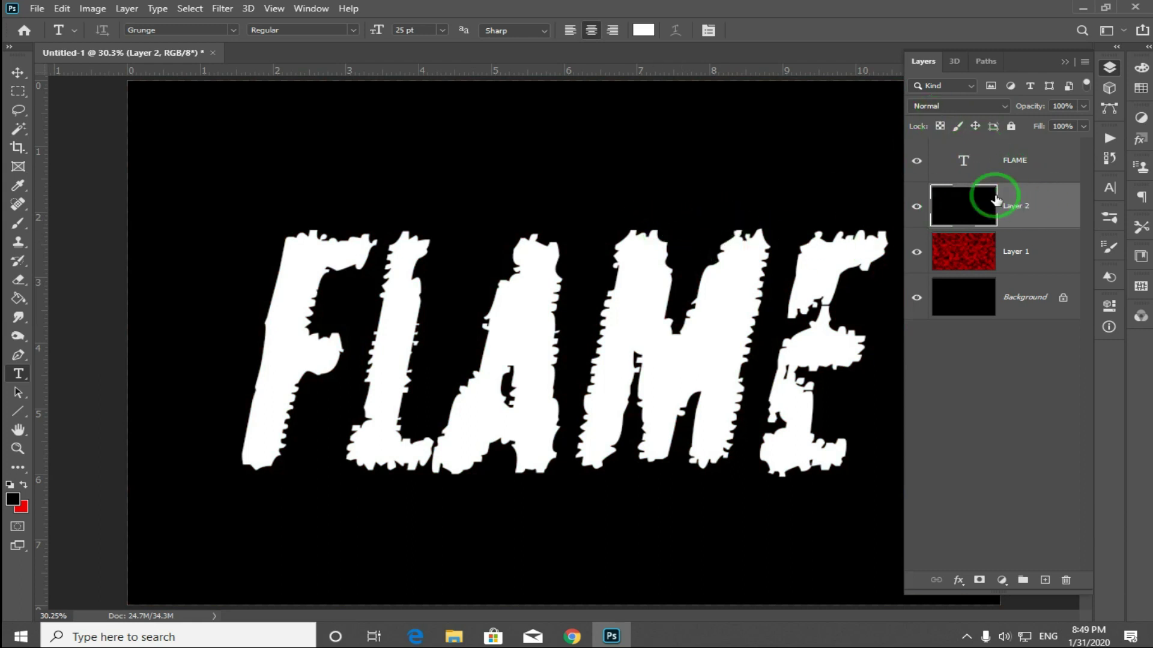
{"action": "left_click", "coordinate": [1027, 174]}
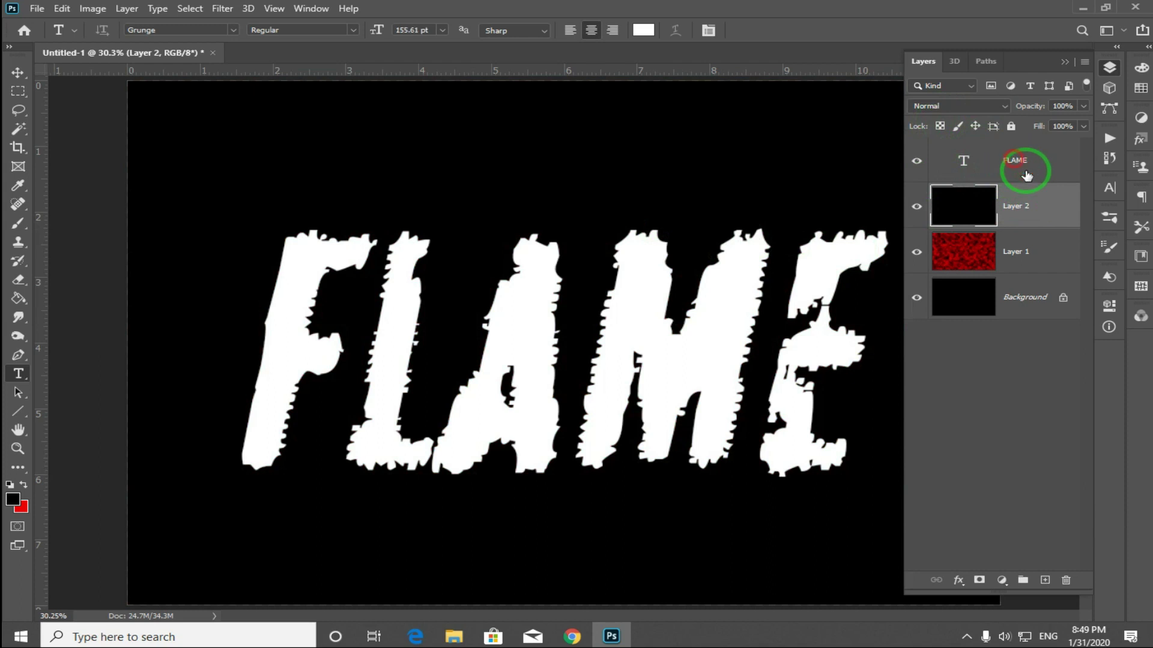
{"action": "left_click", "coordinate": [1023, 209], "text": "shift"}
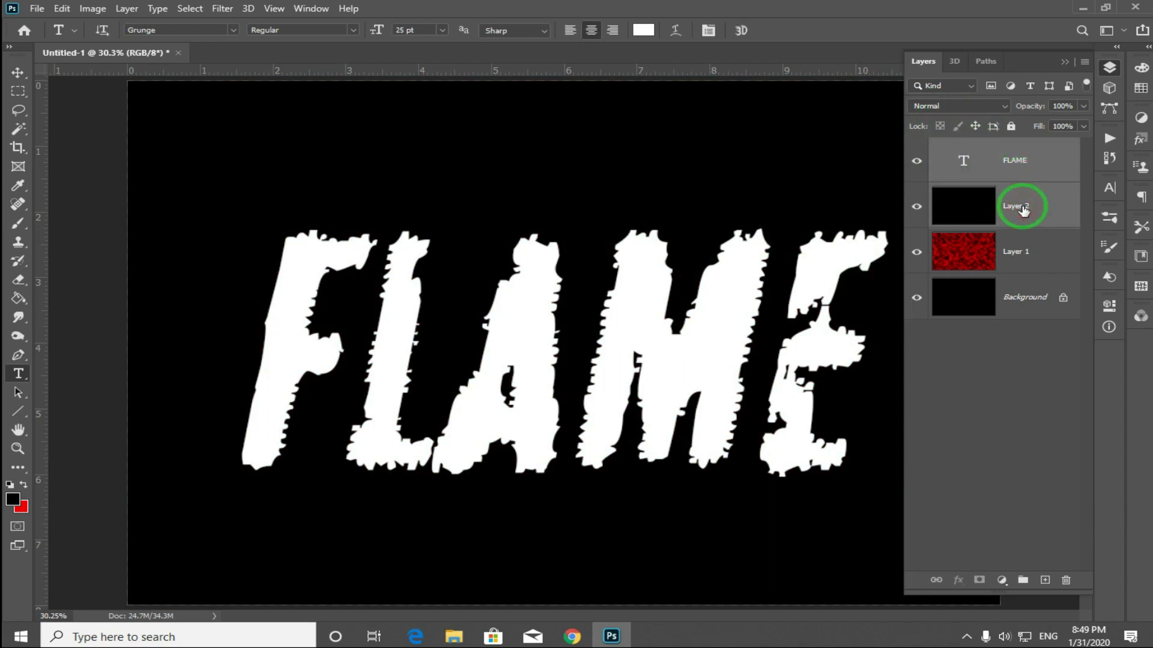
{"action": "key", "text": "ctrl+e"}
{"action": "key", "text": "v"}
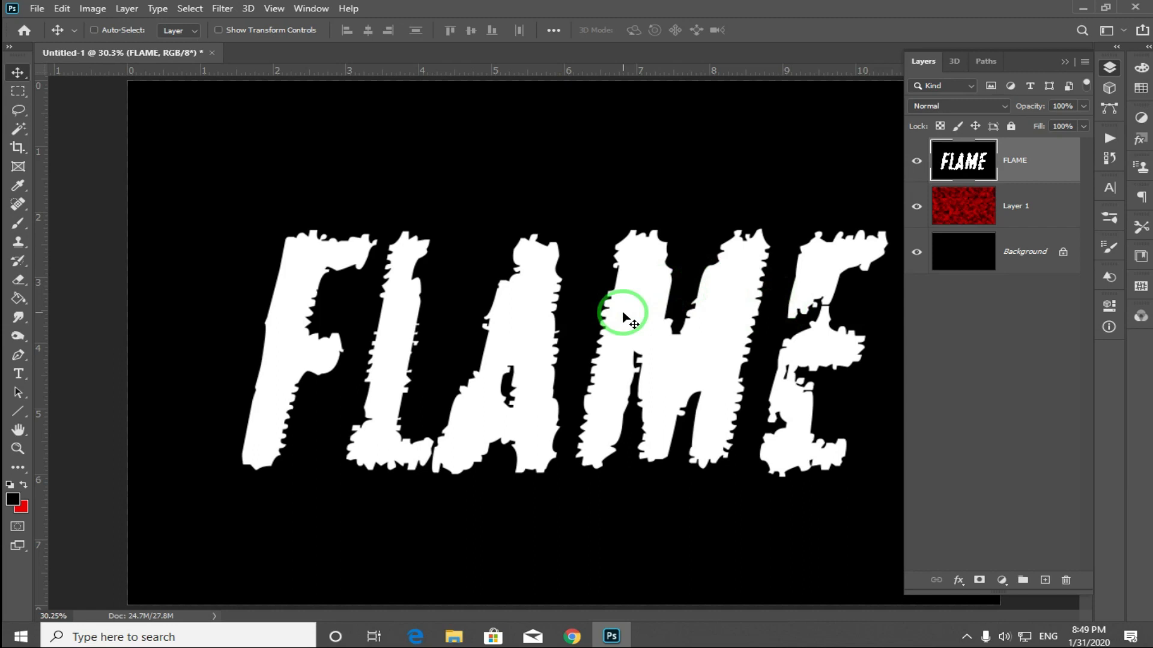
Apply Stylize > Wind from the right to FLAME and zoom in on the letter A
{"action": "left_click", "coordinate": [224, 11]}
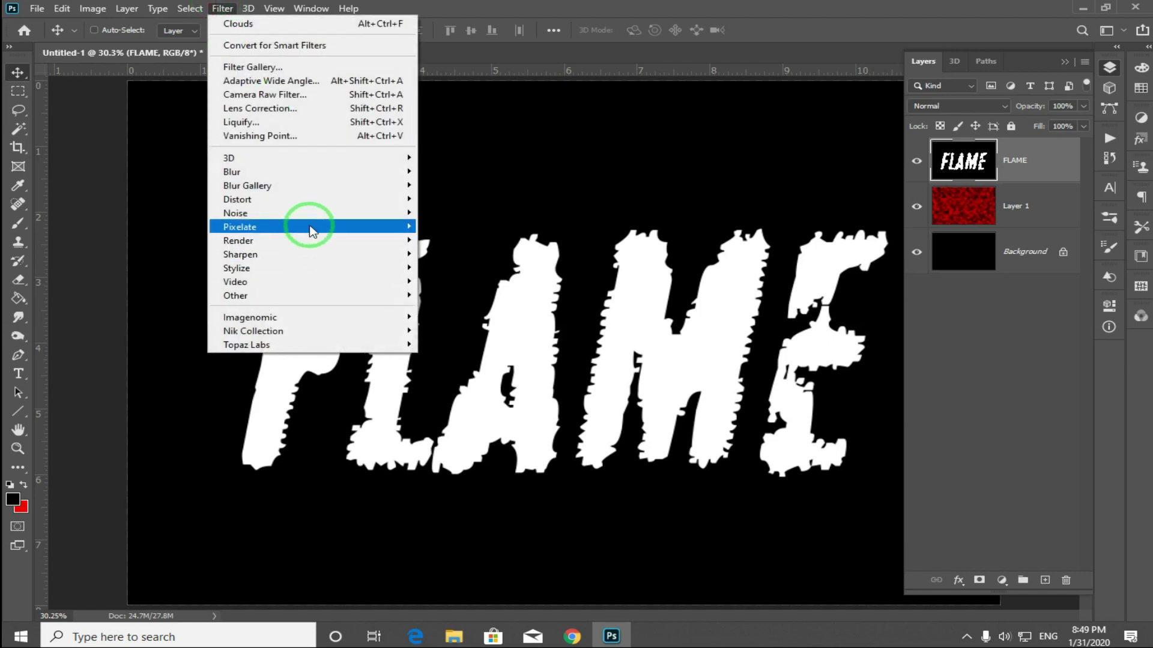
{"action": "left_click", "coordinate": [307, 266]}
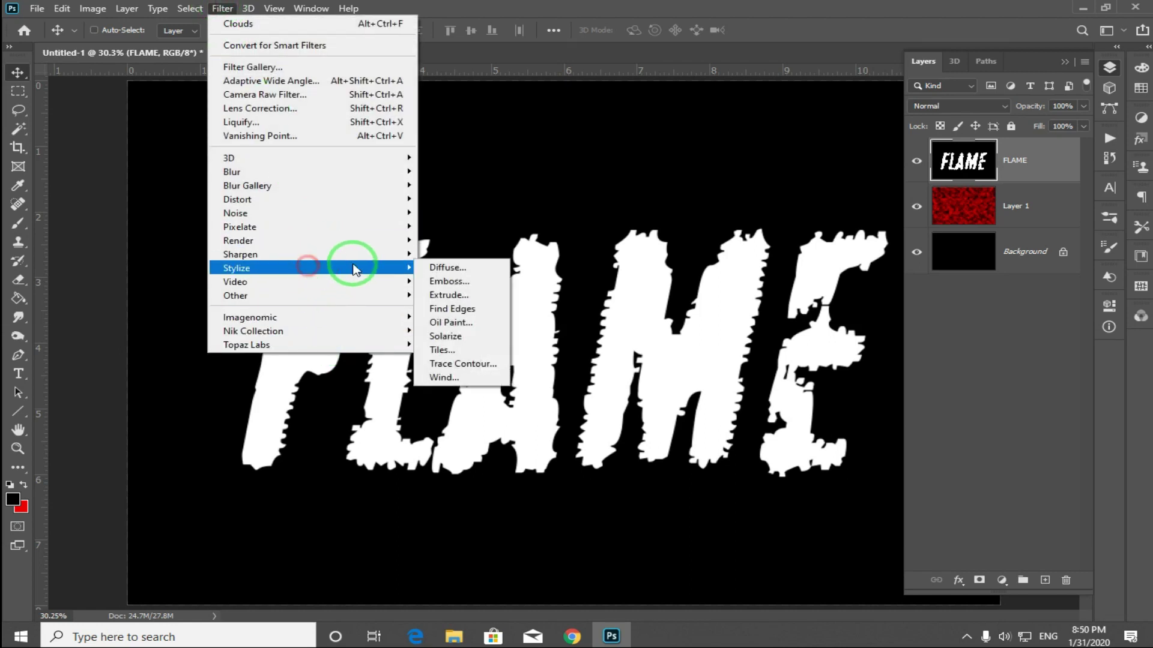
{"action": "left_click", "coordinate": [444, 377]}
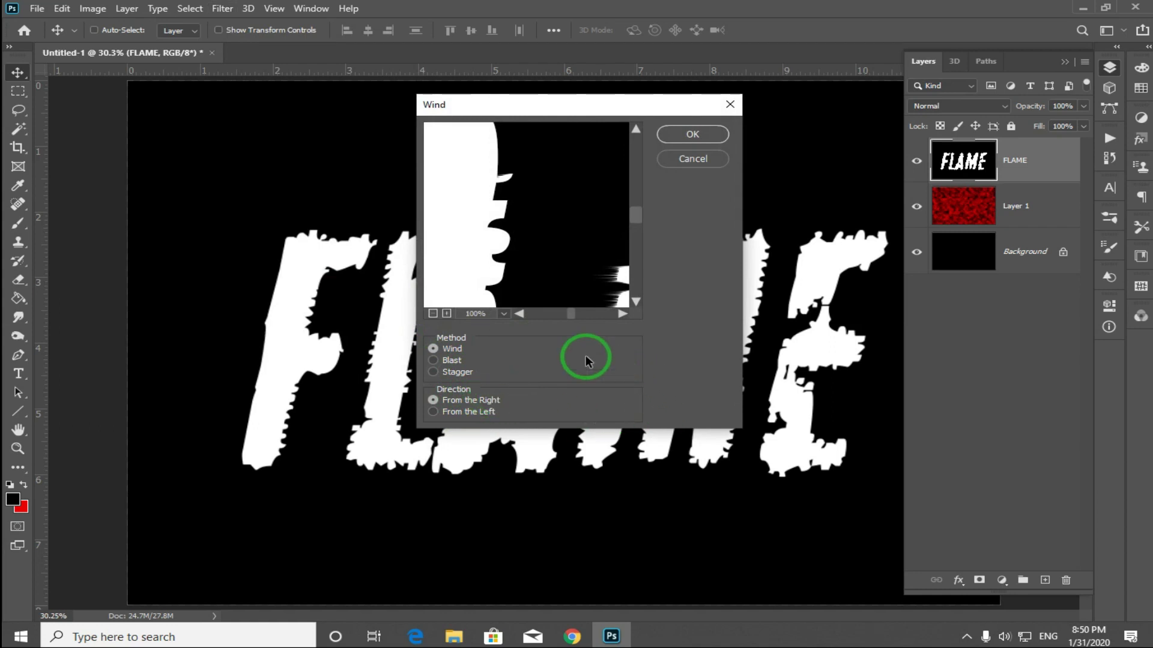
{"action": "left_click", "coordinate": [692, 134]}
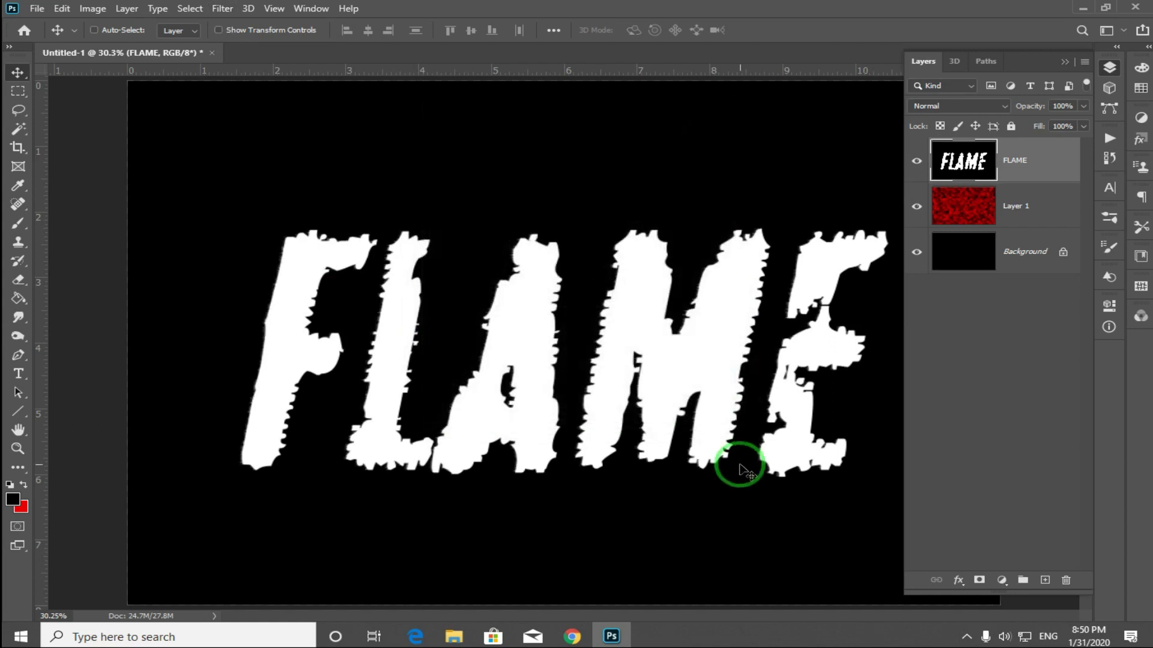
{"action": "key", "text": "z"}
{"action": "left_click_drag", "start_coordinate": [538, 258], "coordinate": [562, 279]}
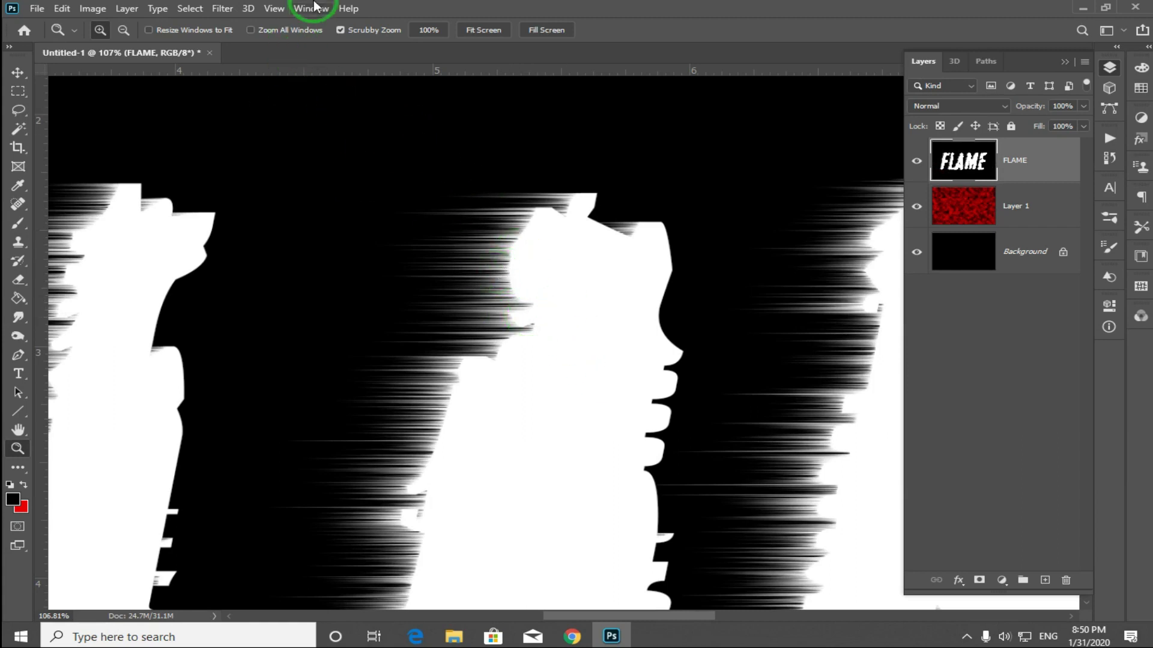
Apply the Wind filter from the Left, repeat it once more, and fit the image on screen
{"action": "left_click", "coordinate": [229, 10]}
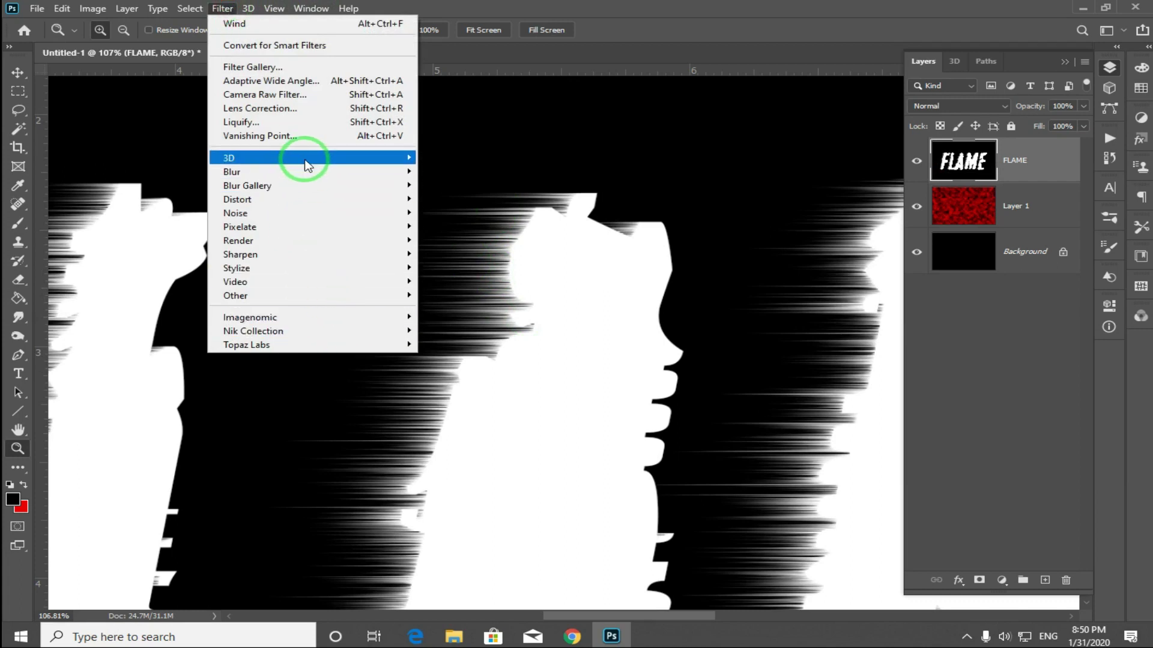
{"action": "left_click", "coordinate": [352, 269]}
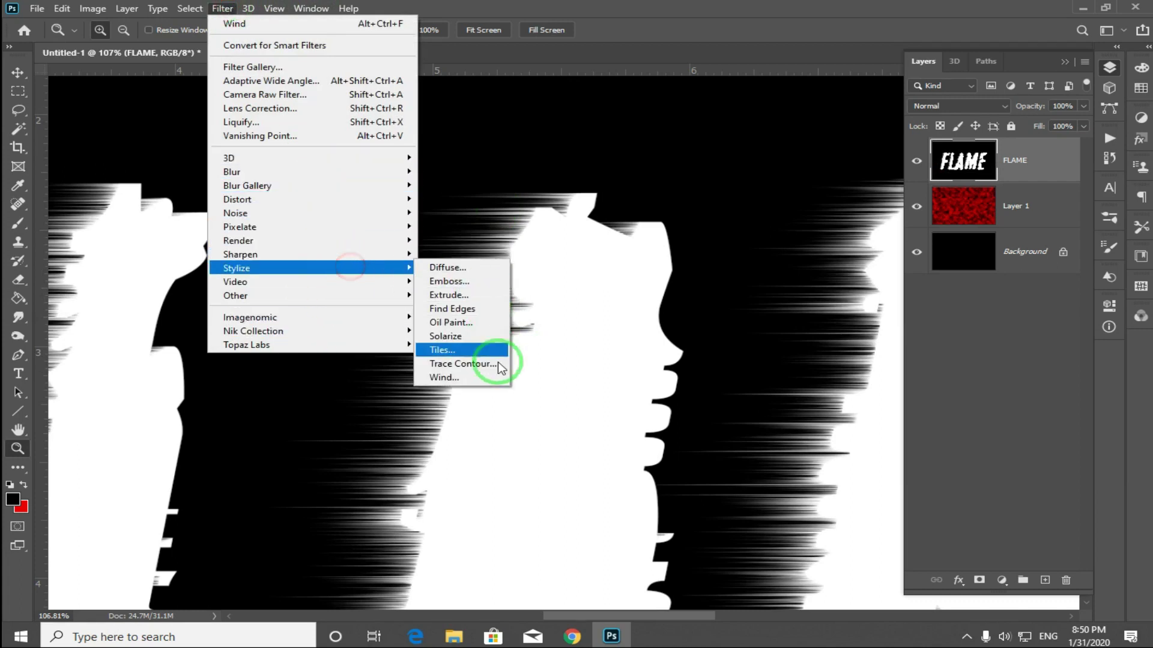
{"action": "left_click", "coordinate": [480, 377]}
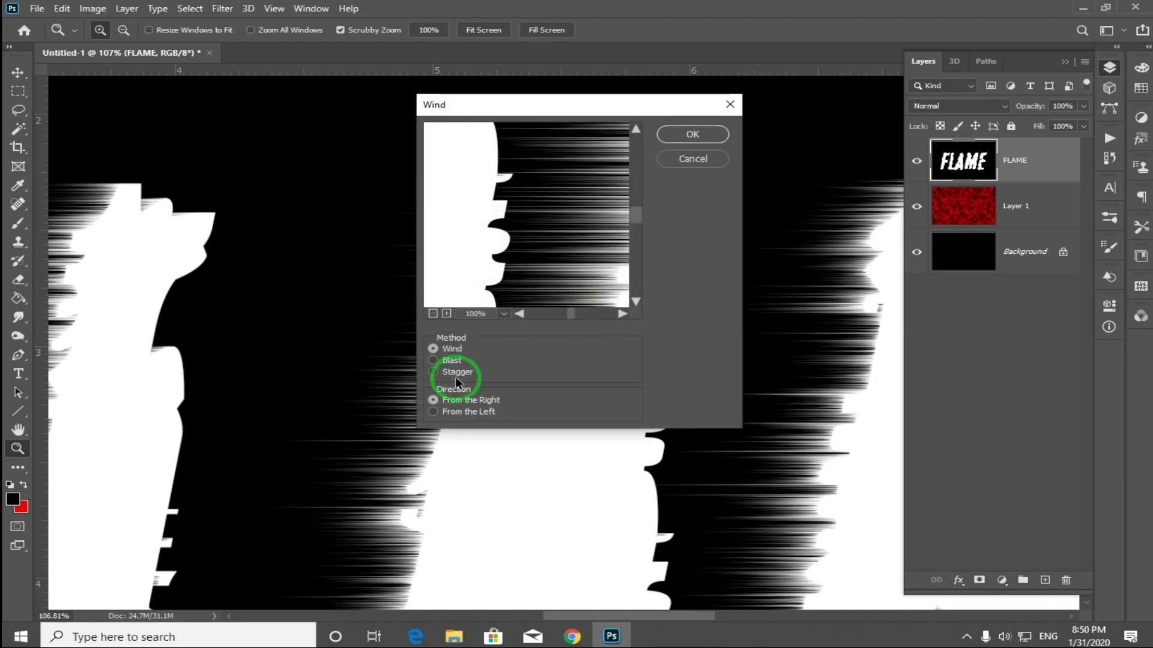
{"action": "left_click", "coordinate": [459, 412]}
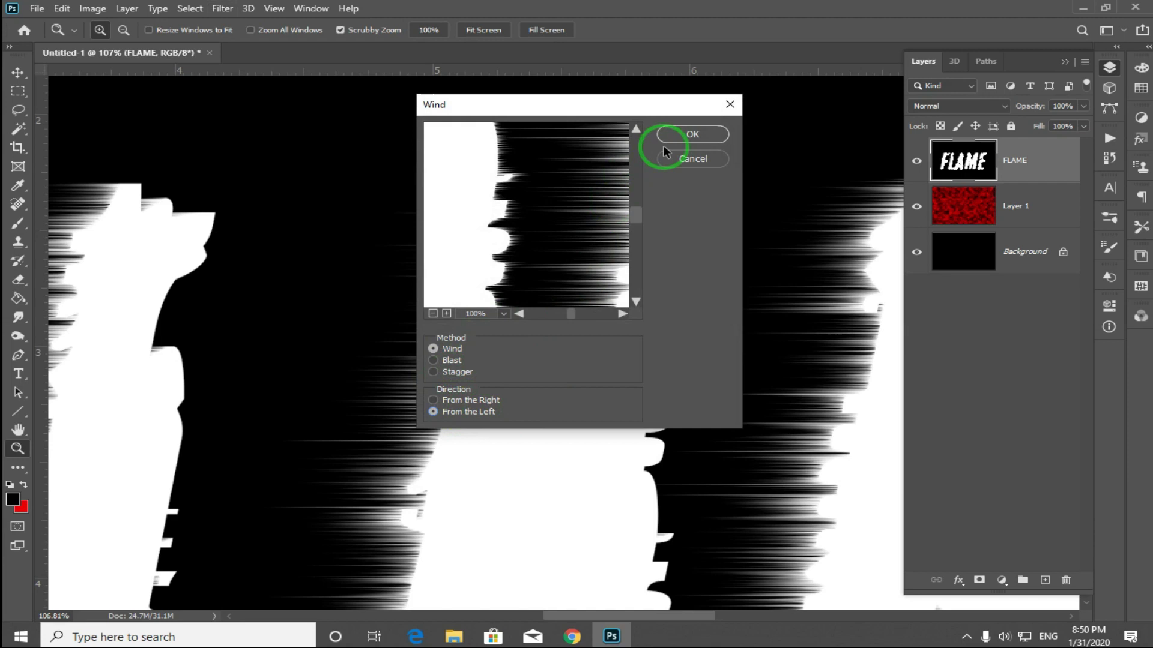
{"action": "left_click", "coordinate": [692, 135]}
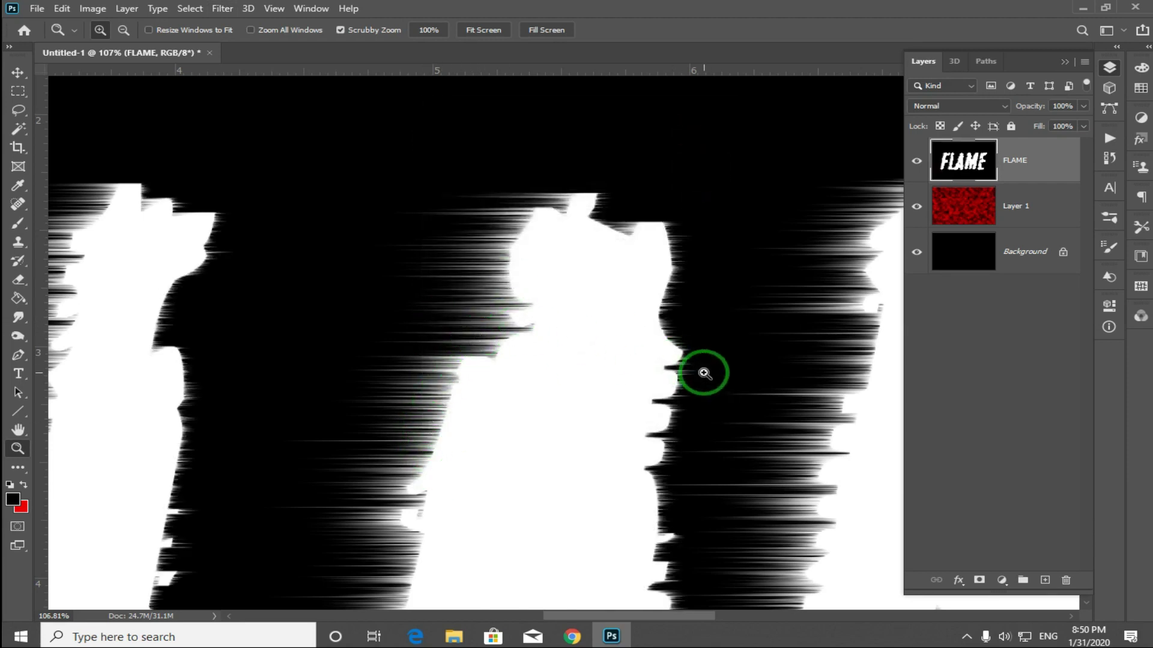
{"action": "key", "text": "ctrl+f"}
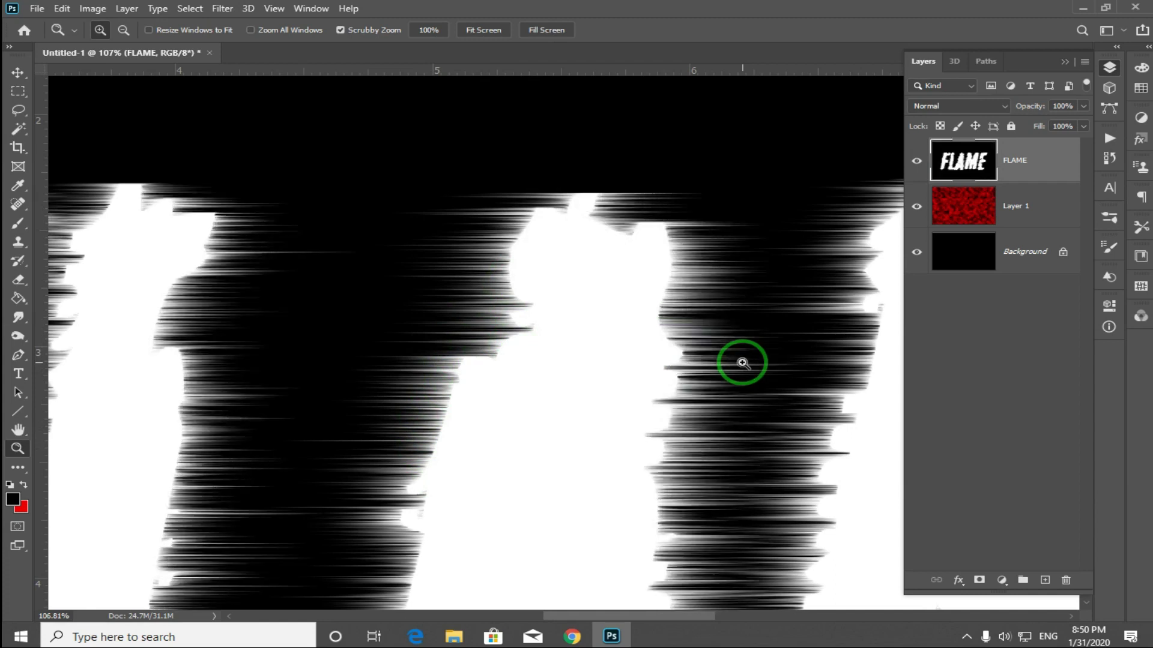
{"action": "key", "text": "ctrl+0"}
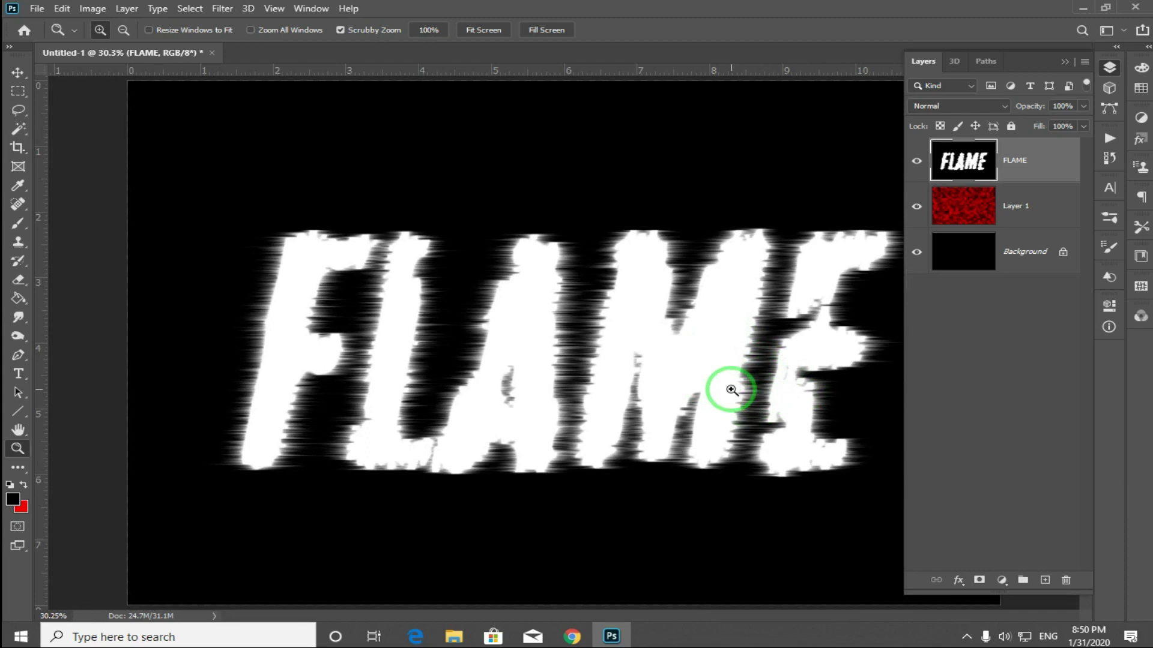
Rotate the canvas 90° clockwise and reapply the Wind filter three times
{"action": "left_click", "coordinate": [88, 11]}
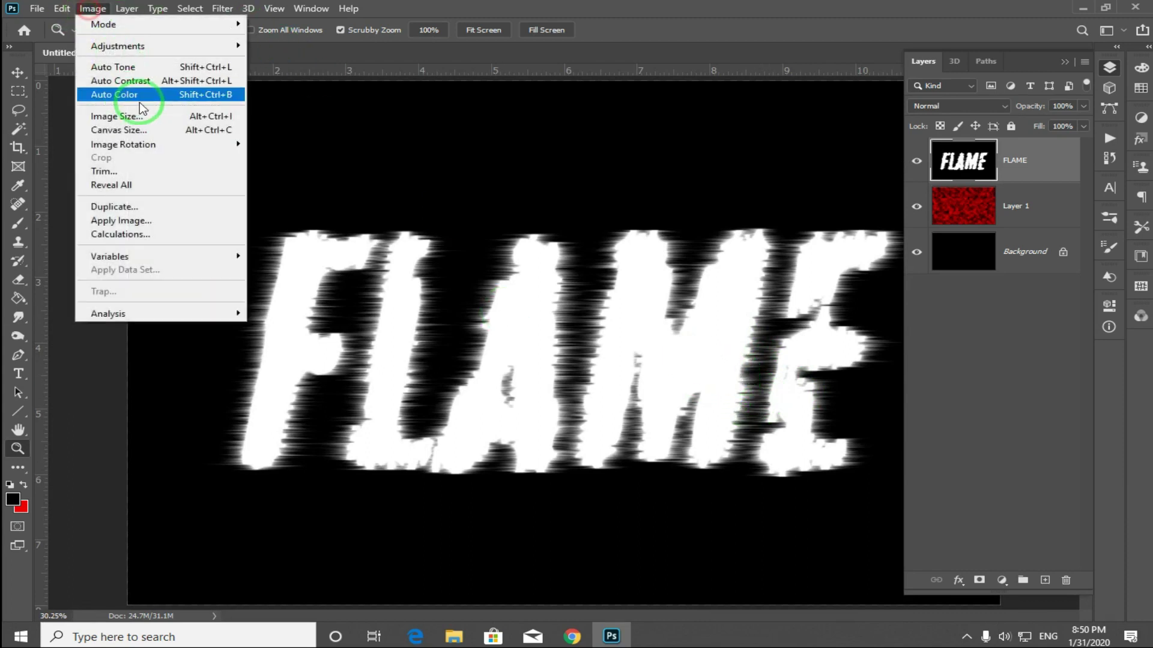
{"action": "mouse_move", "coordinate": [206, 145]}
{"action": "left_click", "coordinate": [318, 163]}
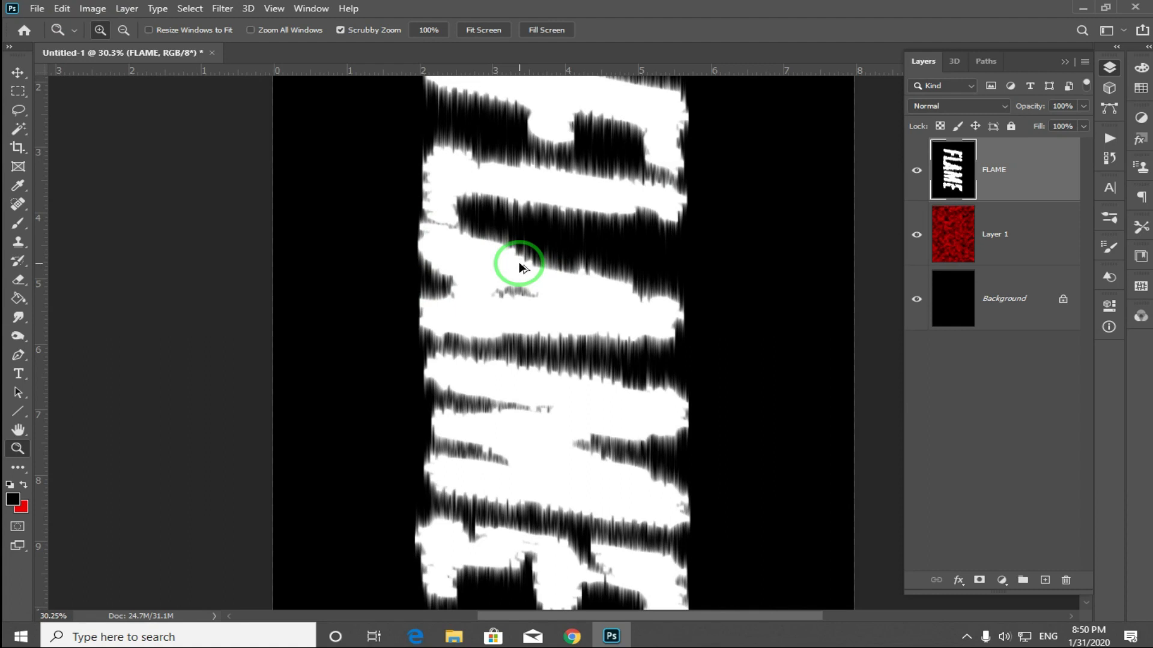
{"action": "key", "text": "ctrl+f"}
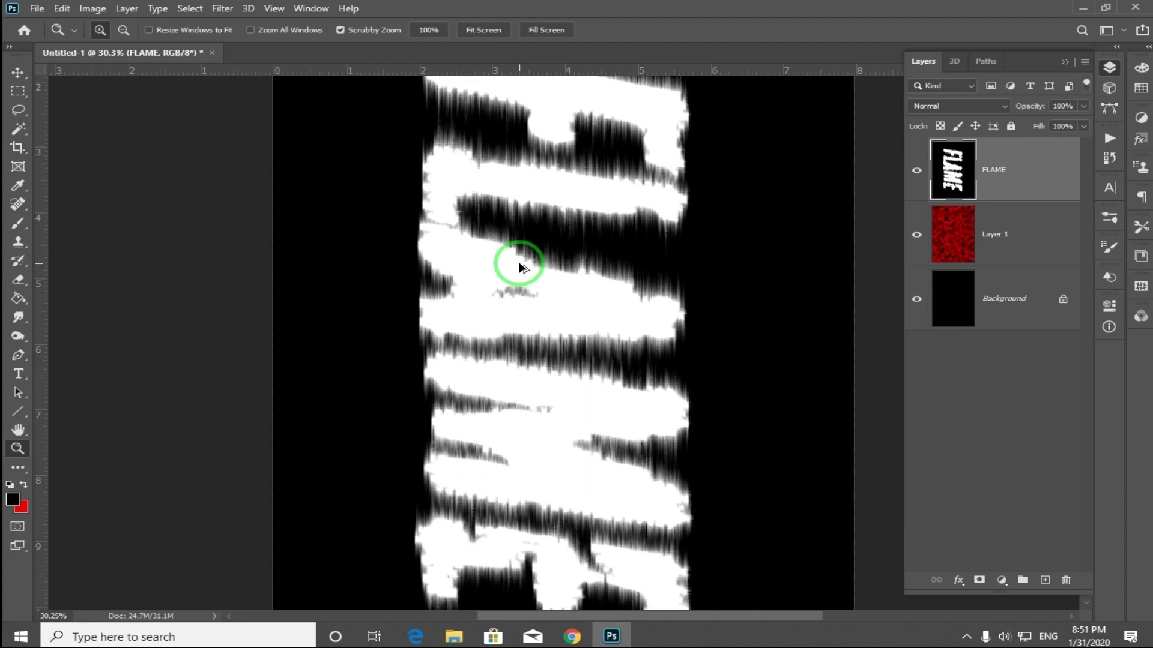
{"action": "key", "text": "ctrl+f"}
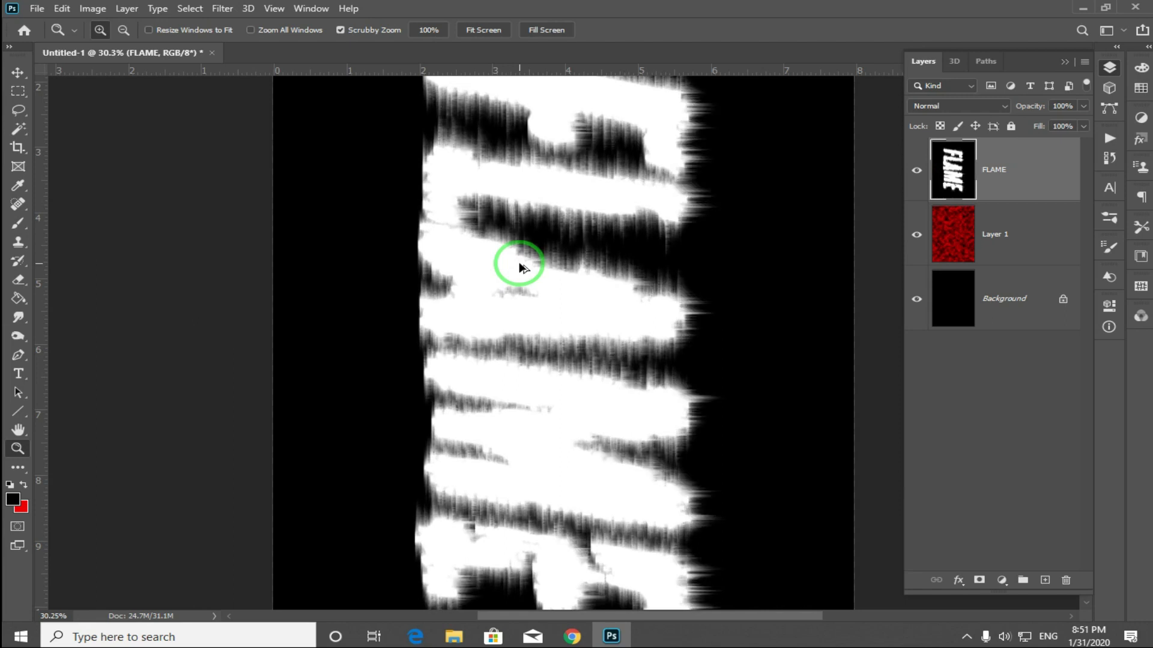
{"action": "key", "text": "ctrl+f"}
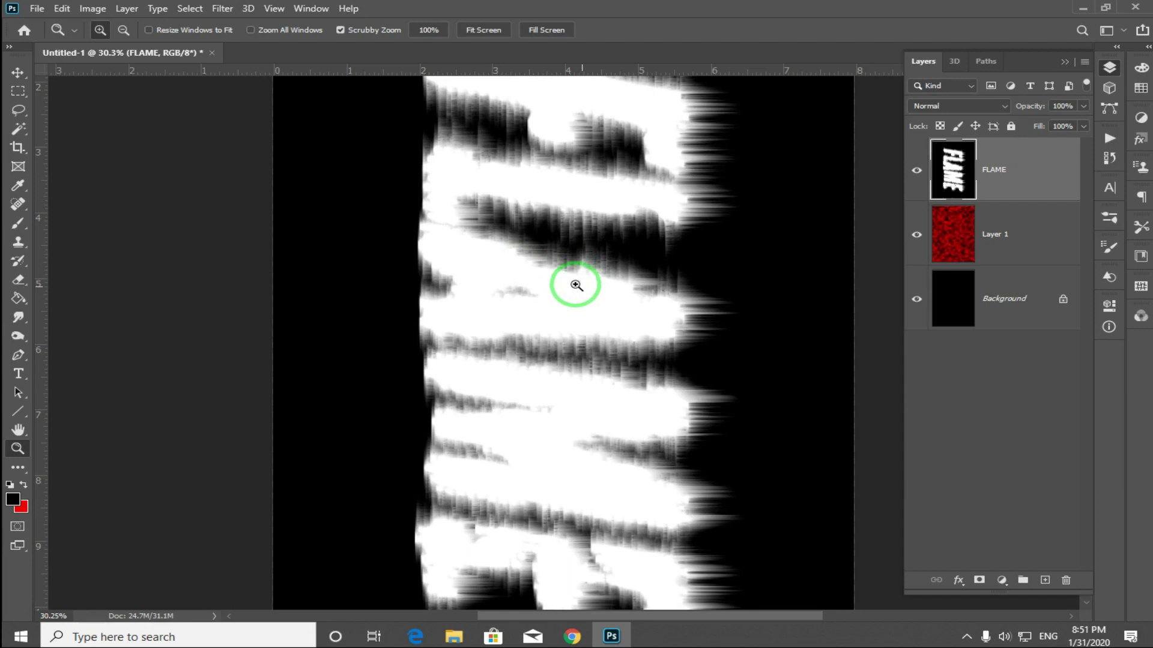
Apply the Wind filter from the Right to the FLAME layer
{"action": "left_click", "coordinate": [222, 8]}
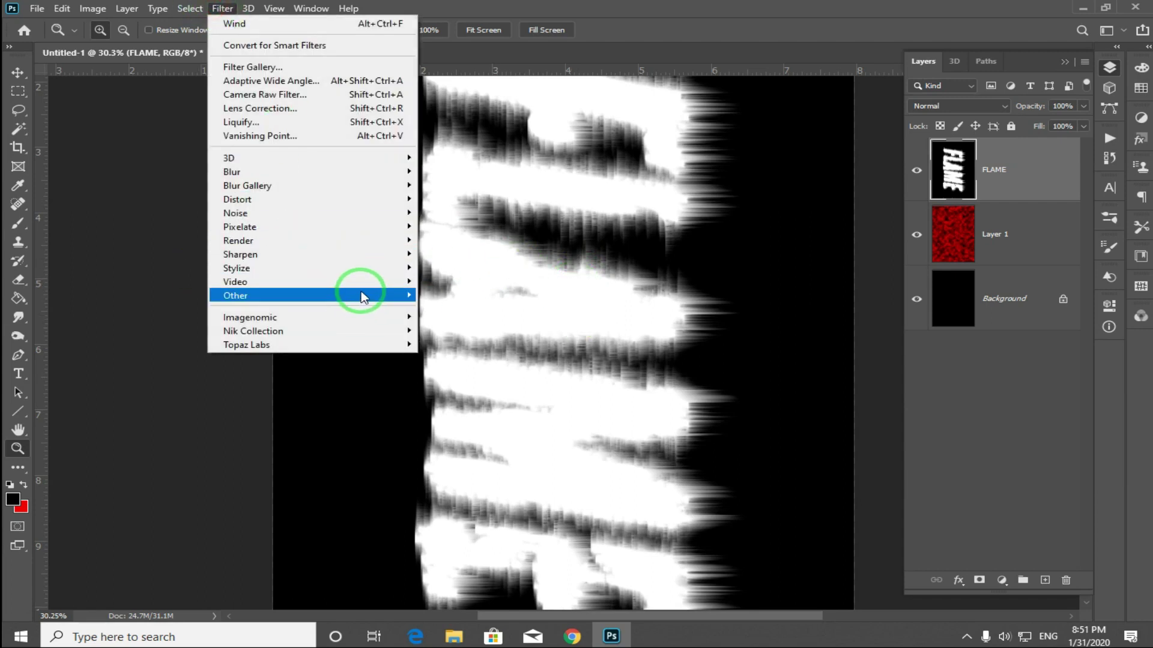
{"action": "mouse_move", "coordinate": [368, 268]}
{"action": "left_click", "coordinate": [473, 378]}
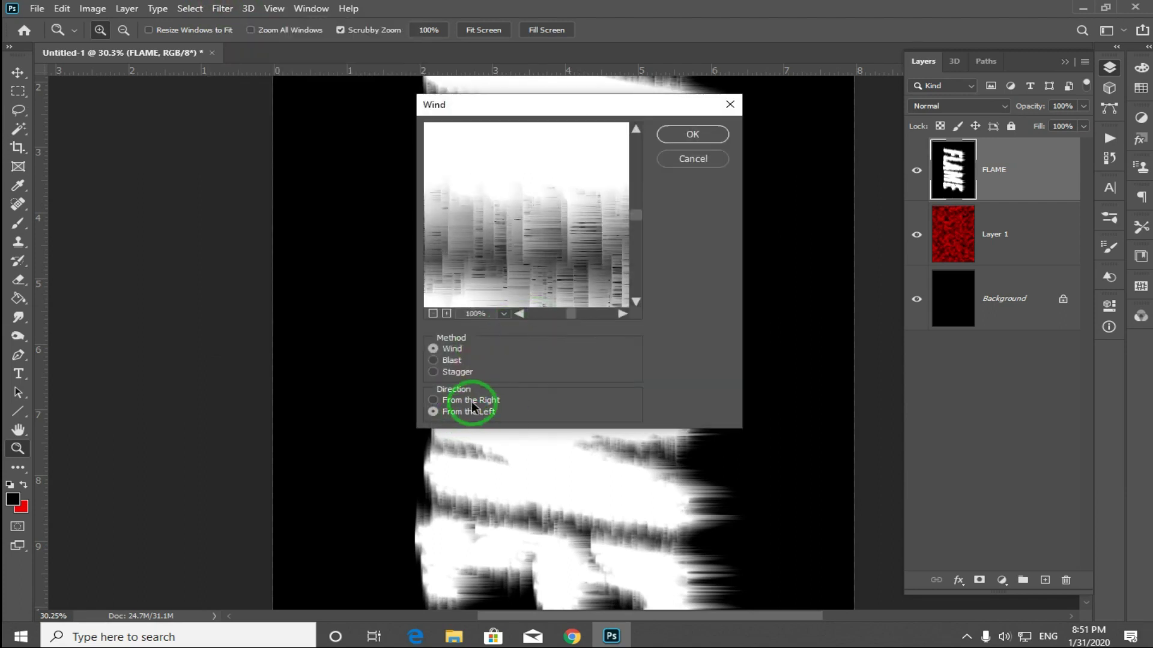
{"action": "left_click", "coordinate": [468, 401]}
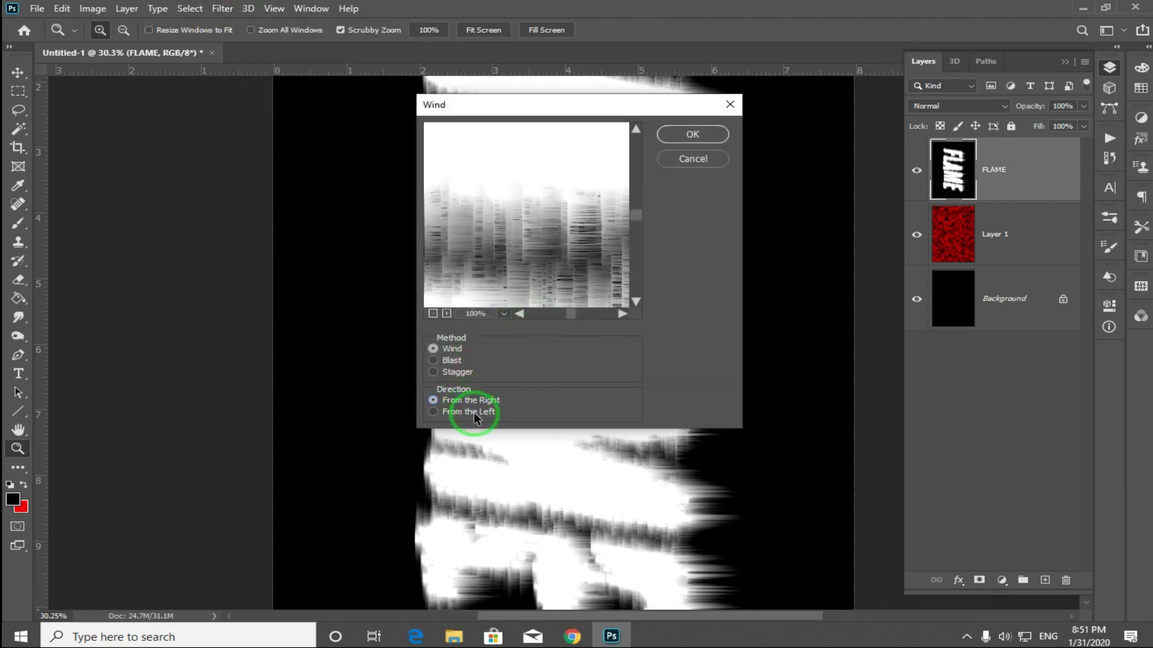
{"action": "left_click", "coordinate": [686, 135]}
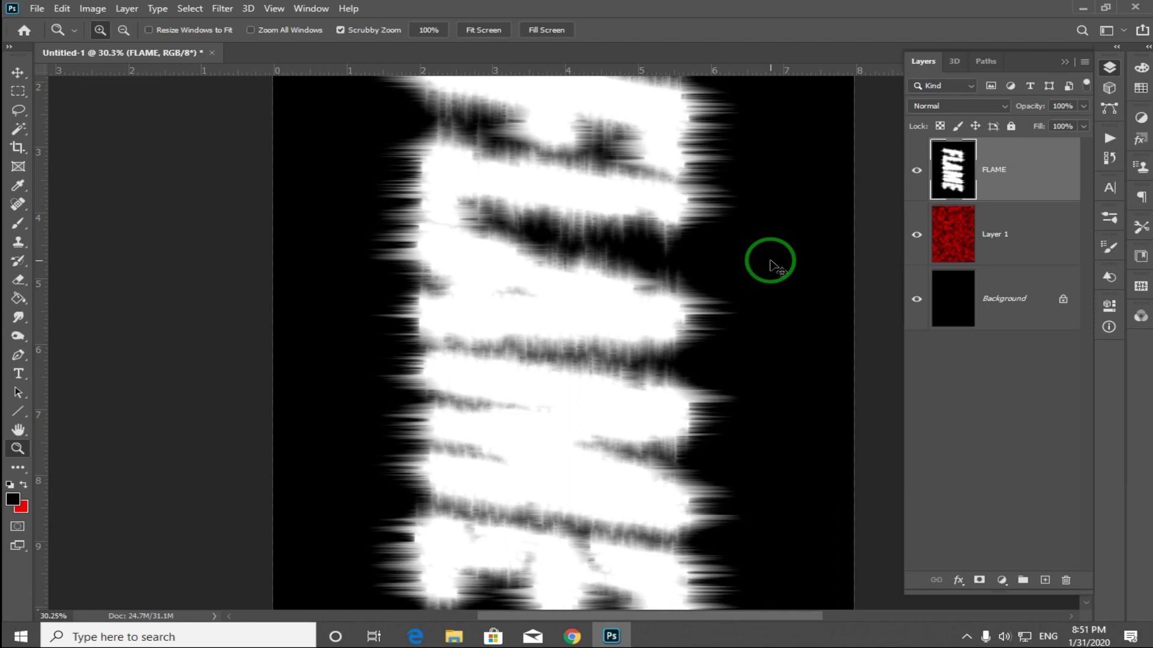
{"action": "left_click", "coordinate": [770, 261], "text": "alt"}
{"action": "left_click_drag", "start_coordinate": [348, 156], "coordinate": [573, 226]}
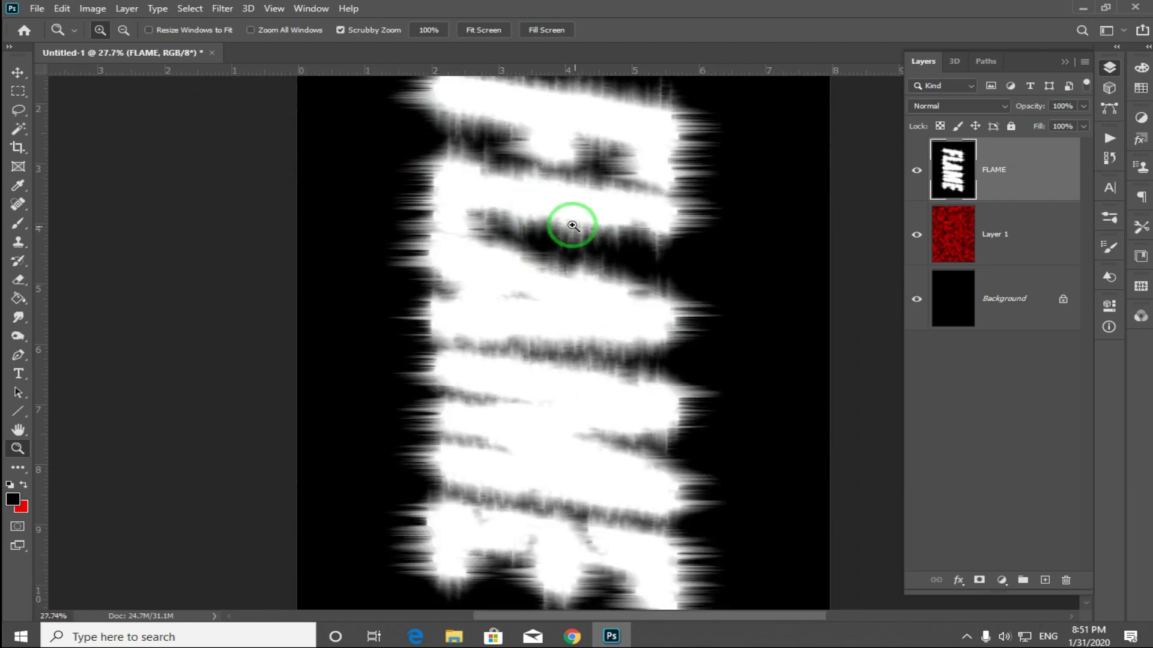
Rotate the canvas 90° counter-clockwise so FLAME reads horizontally again
{"action": "left_click", "coordinate": [93, 8]}
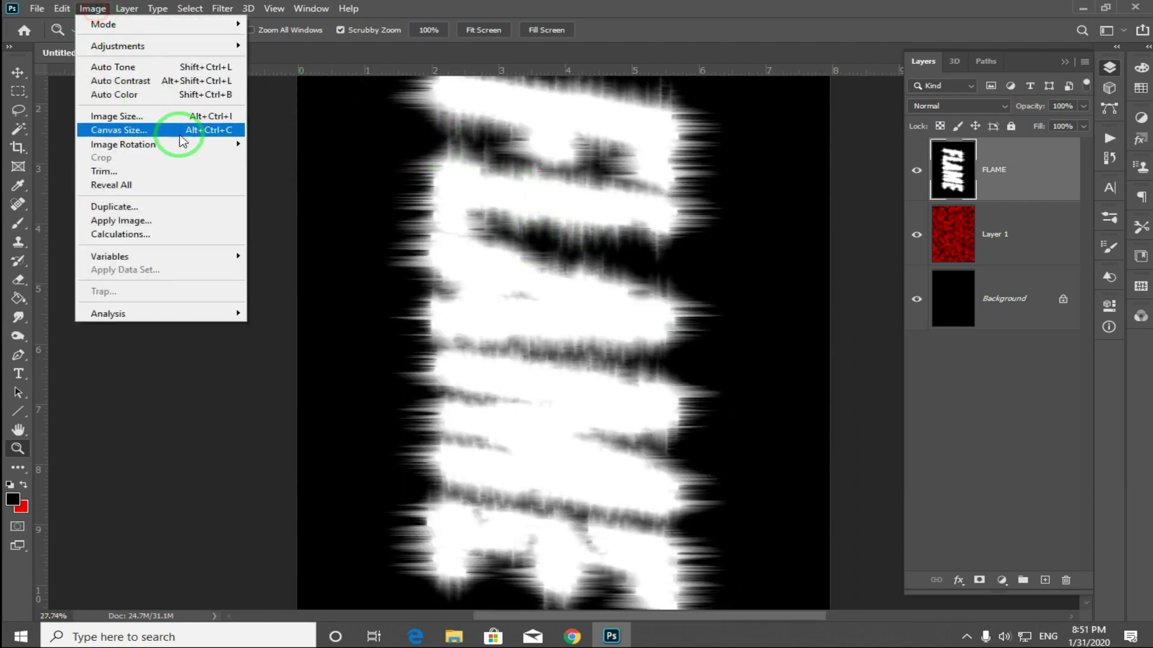
{"action": "mouse_move", "coordinate": [204, 145]}
{"action": "left_click", "coordinate": [329, 170]}
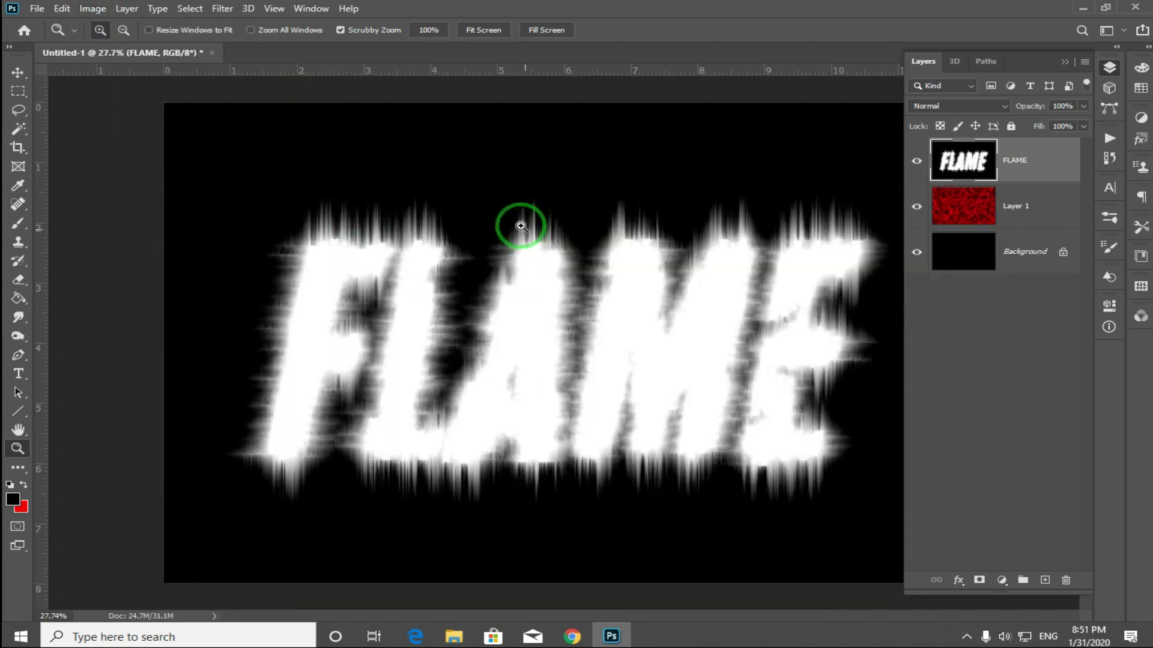
{"action": "left_click_drag", "start_coordinate": [521, 226], "coordinate": [543, 198]}
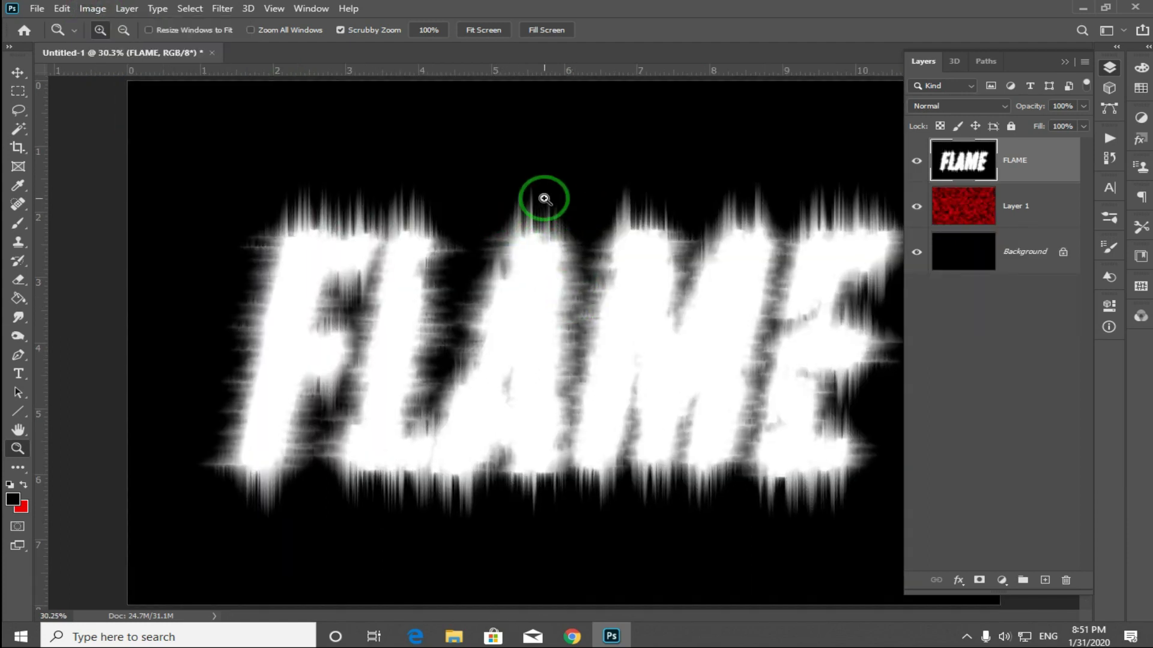
Open the Ripple filter and pan its preview to the flame edges
{"action": "left_click", "coordinate": [215, 10]}
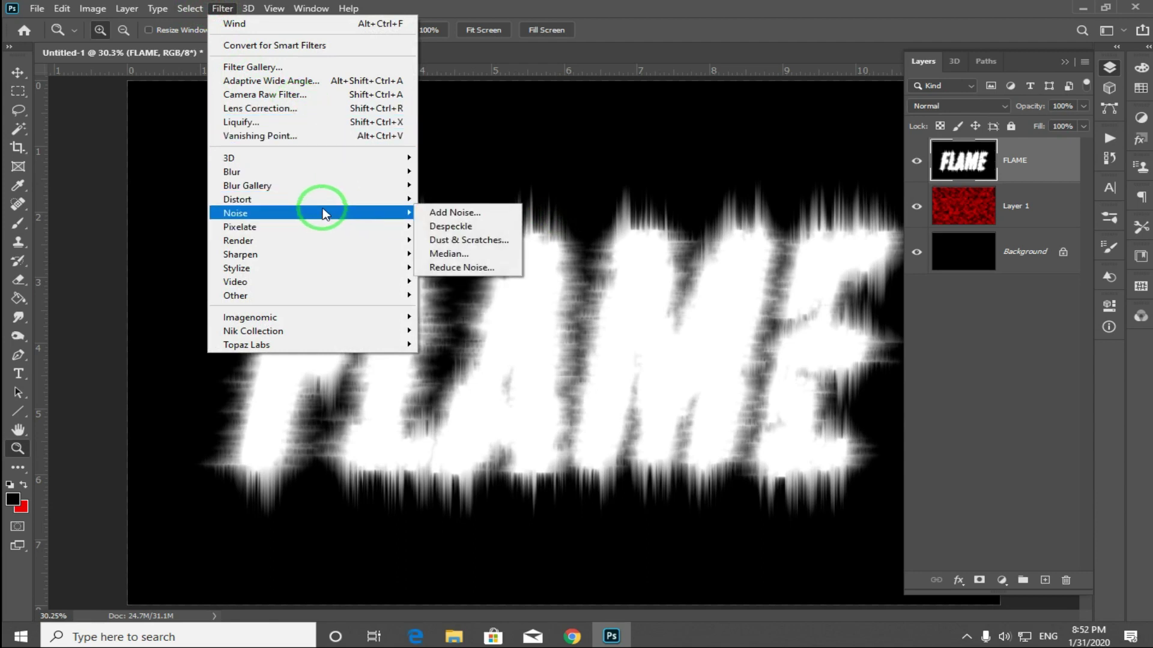
{"action": "mouse_move", "coordinate": [324, 206]}
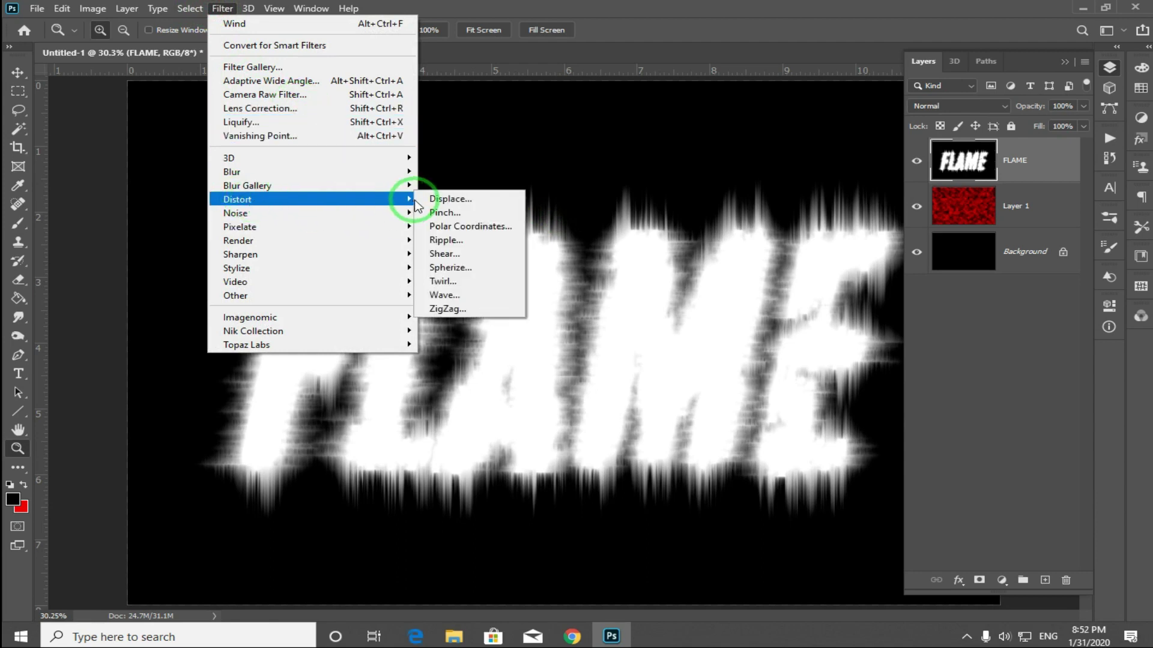
{"action": "left_click", "coordinate": [460, 240]}
{"action": "left_click_drag", "start_coordinate": [569, 128], "coordinate": [775, 127]}
{"action": "left_click_drag", "start_coordinate": [798, 214], "coordinate": [773, 247]}
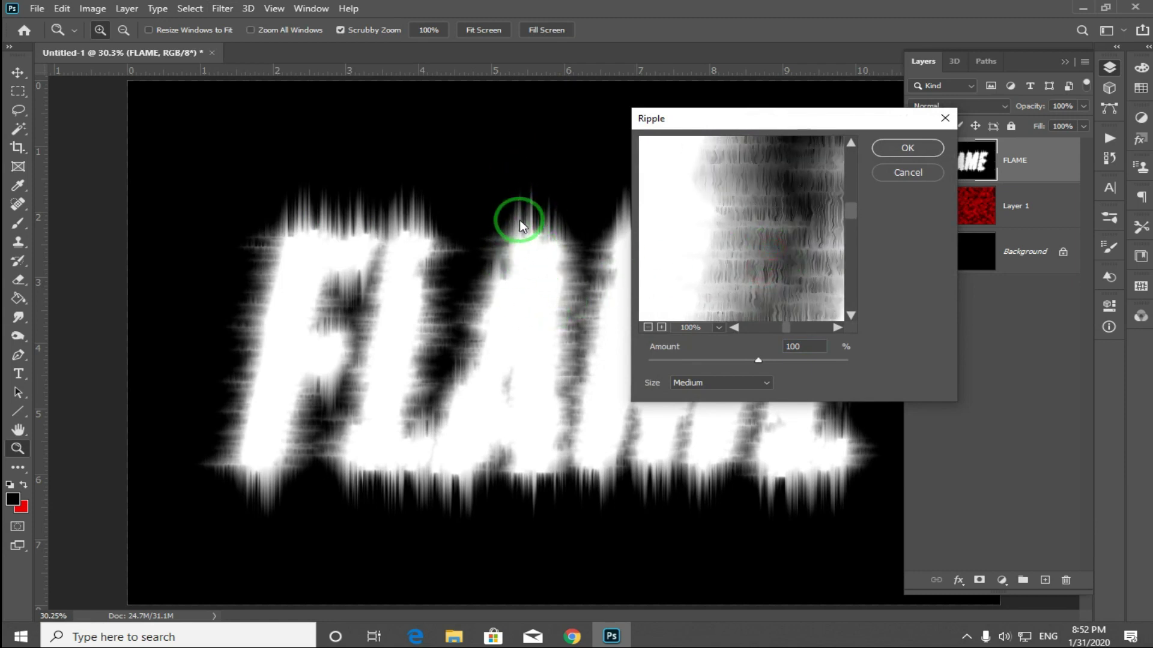
{"action": "left_click_drag", "start_coordinate": [774, 226], "coordinate": [727, 269]}
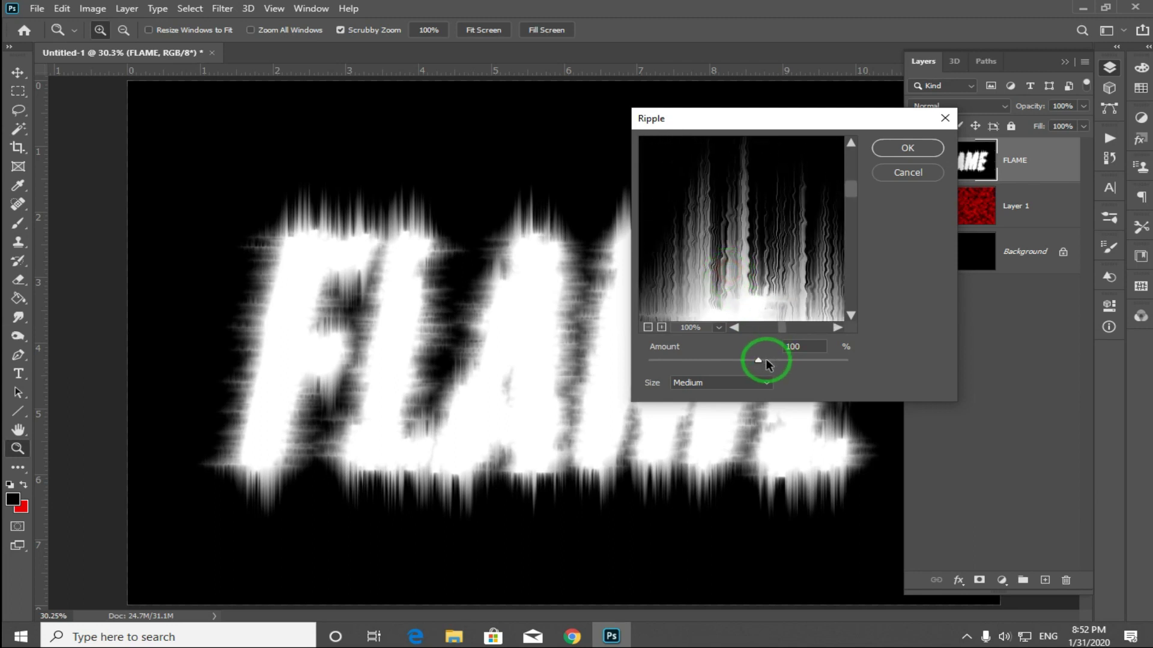
Apply Ripple at amount 102 with Medium size, then zoom in on the letter tops
{"action": "left_click_drag", "start_coordinate": [756, 359], "coordinate": [761, 361]}
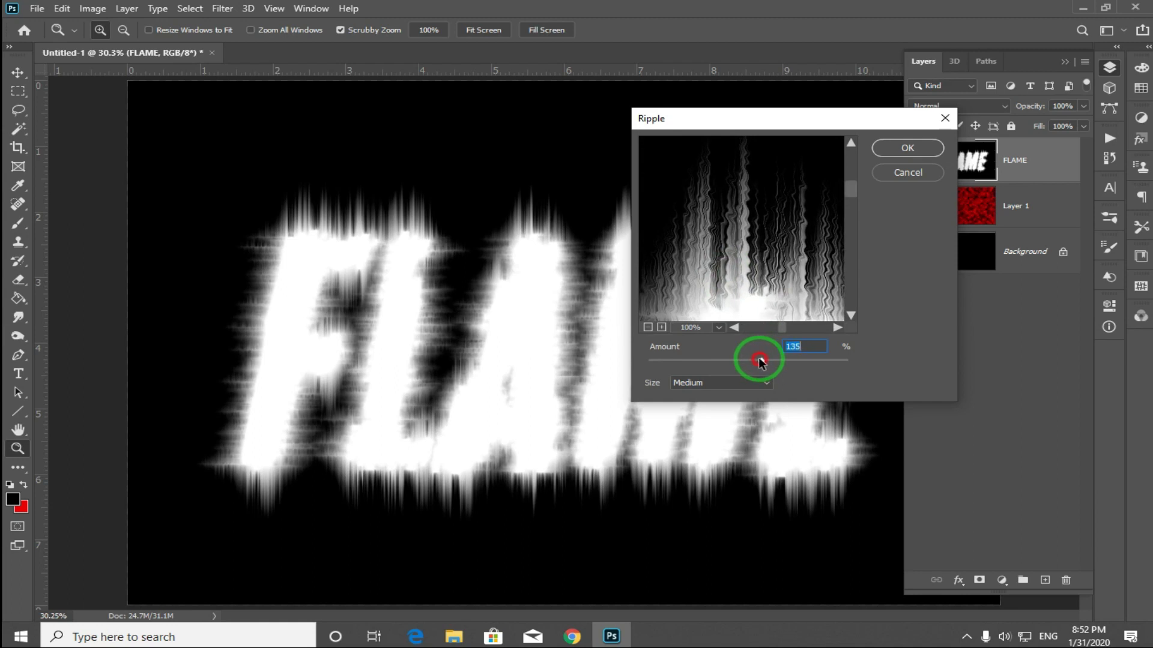
{"action": "left_click", "coordinate": [695, 383]}
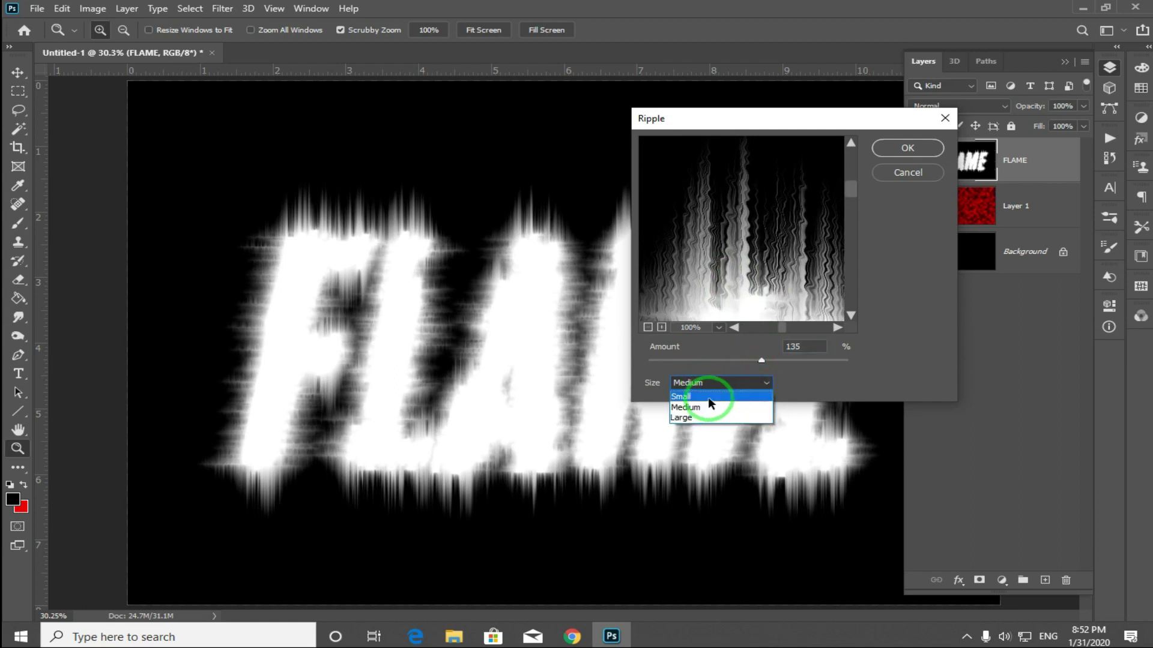
{"action": "left_click", "coordinate": [711, 397]}
{"action": "left_click", "coordinate": [711, 384]}
{"action": "left_click", "coordinate": [718, 416]}
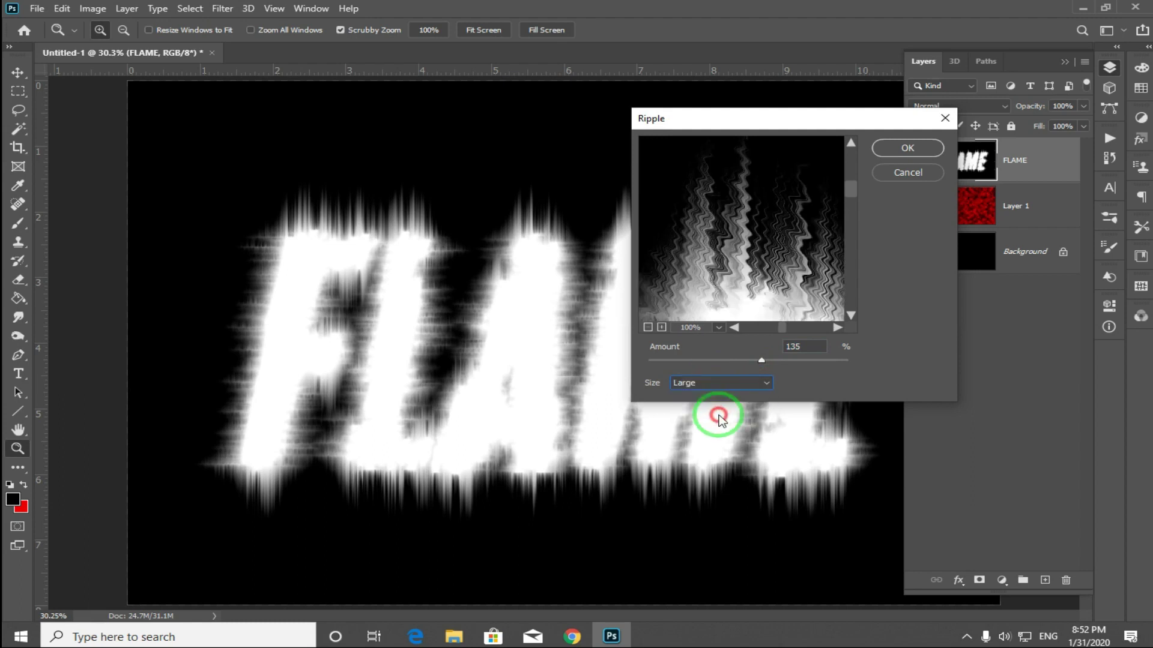
{"action": "left_click", "coordinate": [731, 385]}
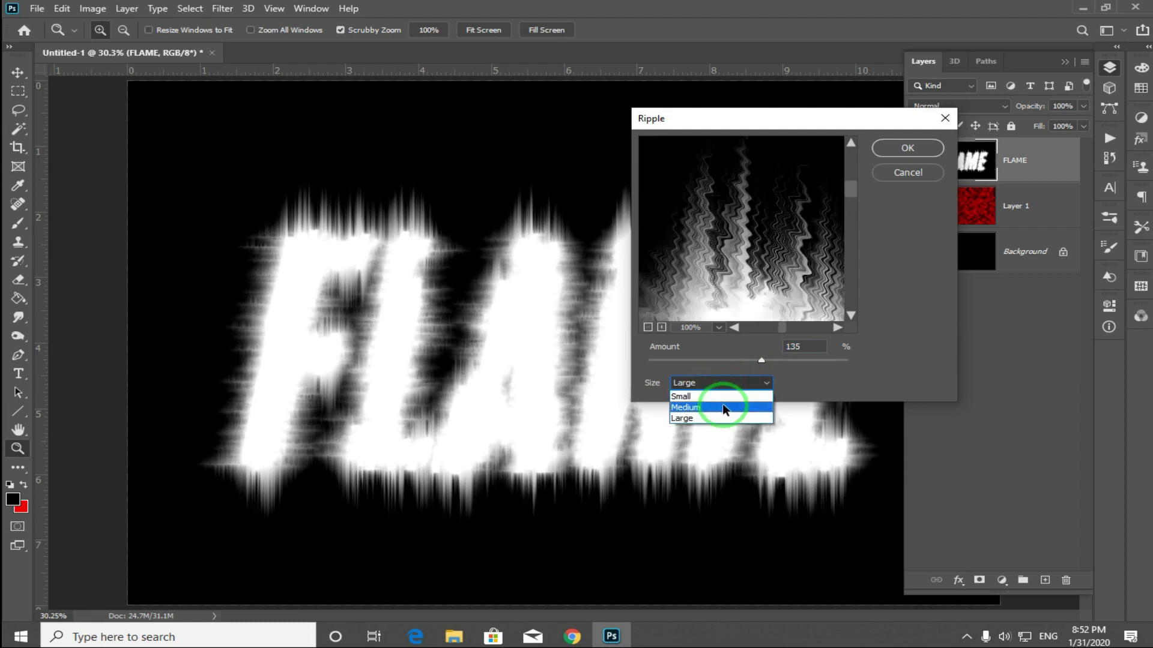
{"action": "left_click", "coordinate": [727, 404]}
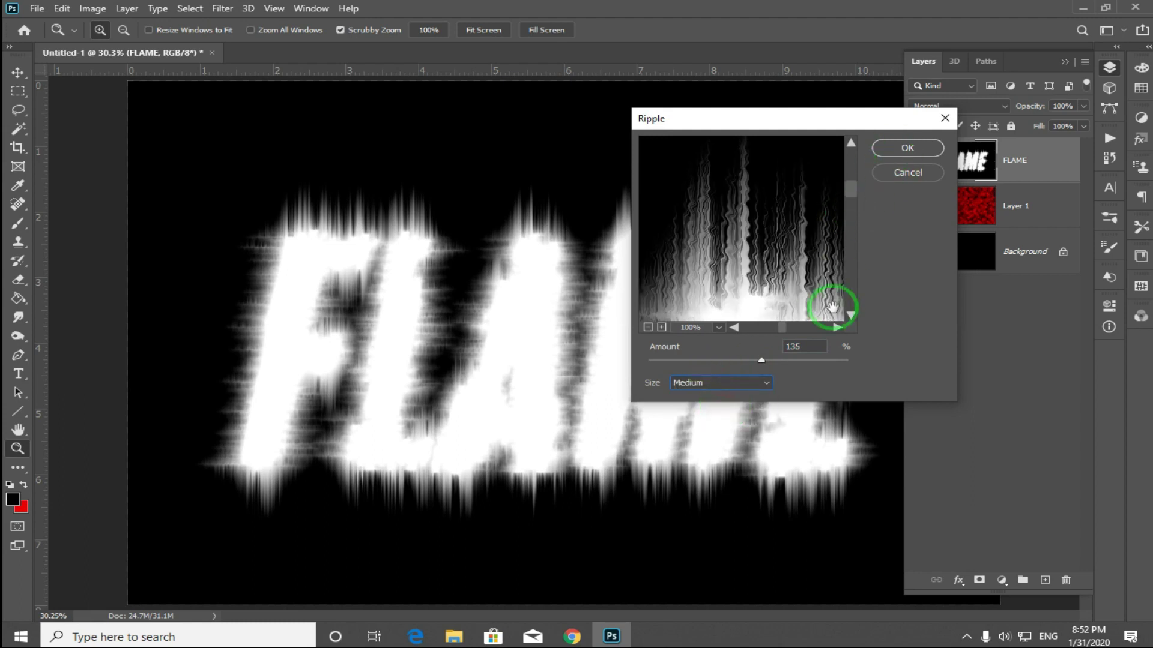
{"action": "left_click_drag", "start_coordinate": [763, 358], "coordinate": [760, 361]}
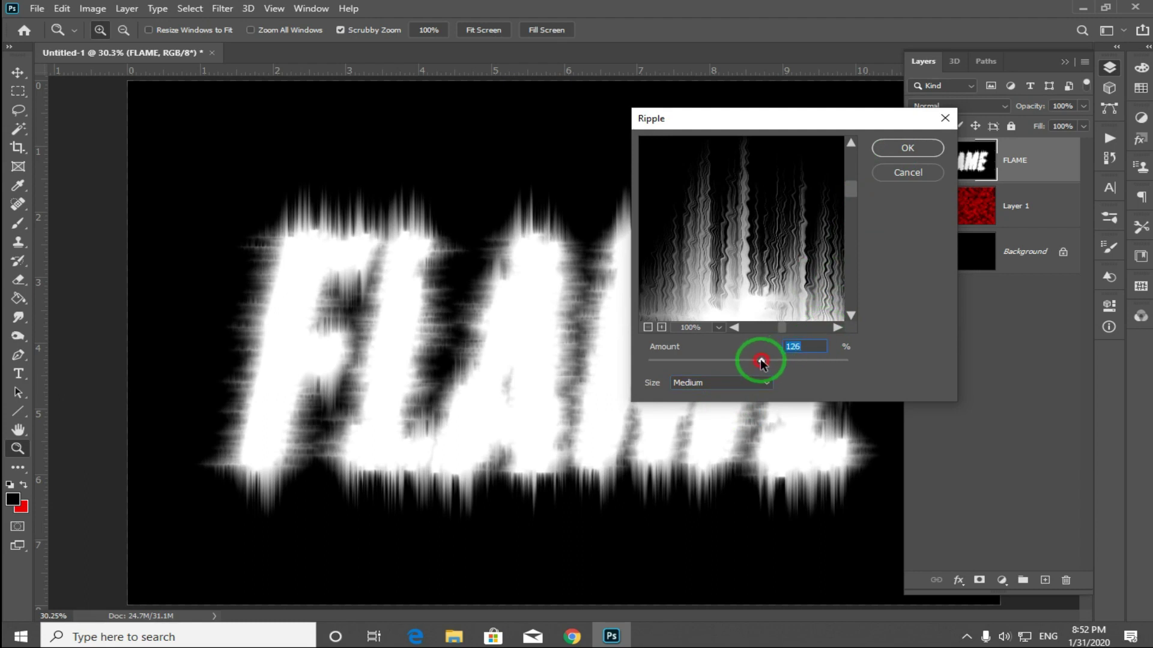
{"action": "left_click", "coordinate": [907, 149]}
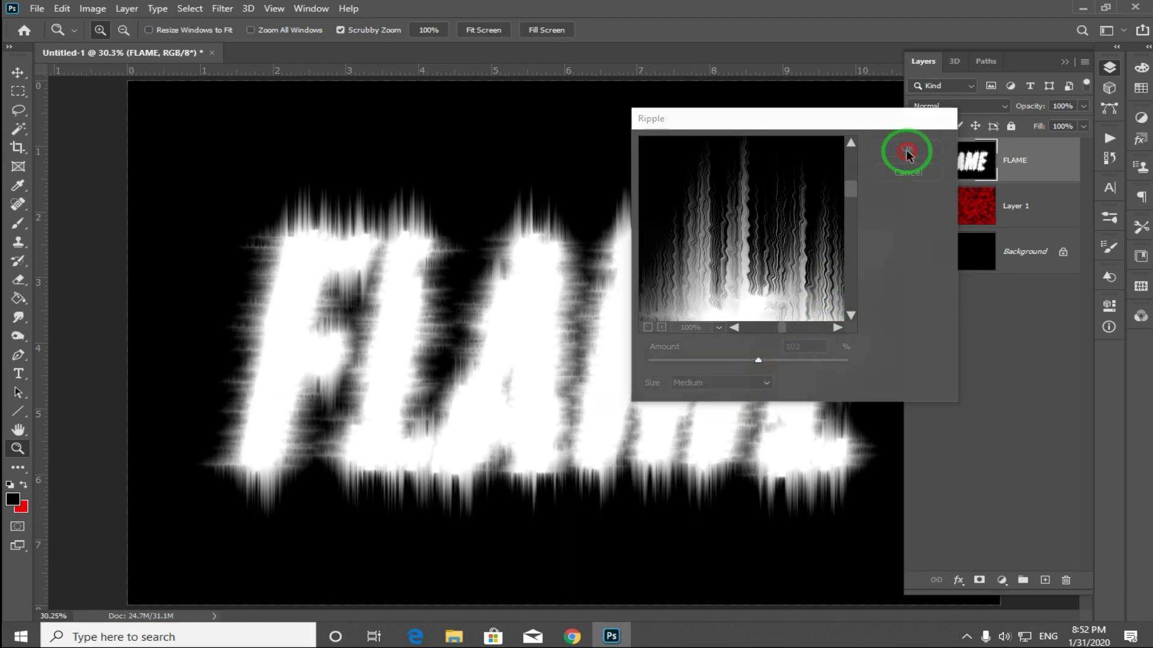
{"action": "left_click_drag", "start_coordinate": [411, 226], "coordinate": [428, 239]}
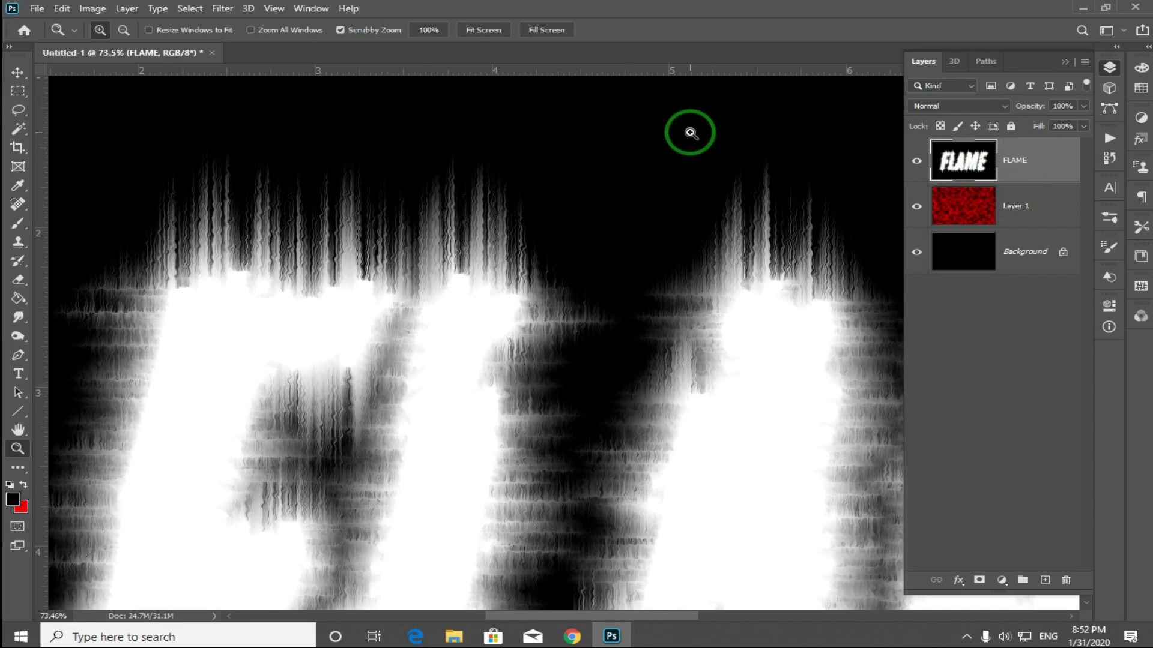
Duplicate the FLAME layer into a new document named 'color'
{"action": "left_click", "coordinate": [1085, 62]}
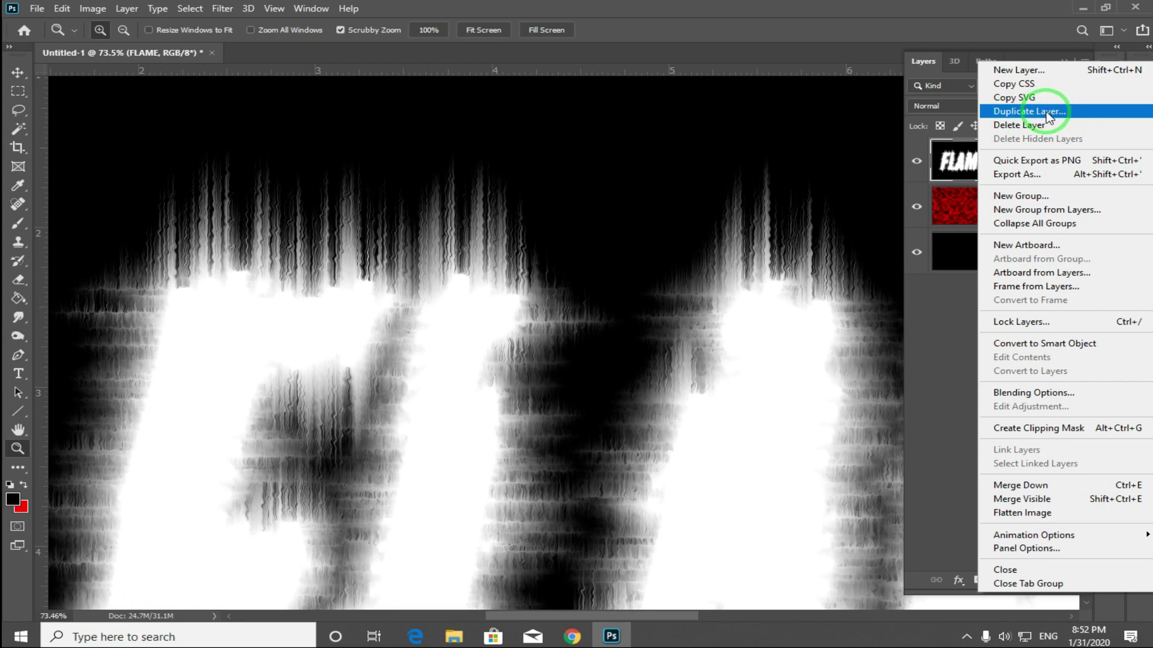
{"action": "left_click", "coordinate": [1045, 113]}
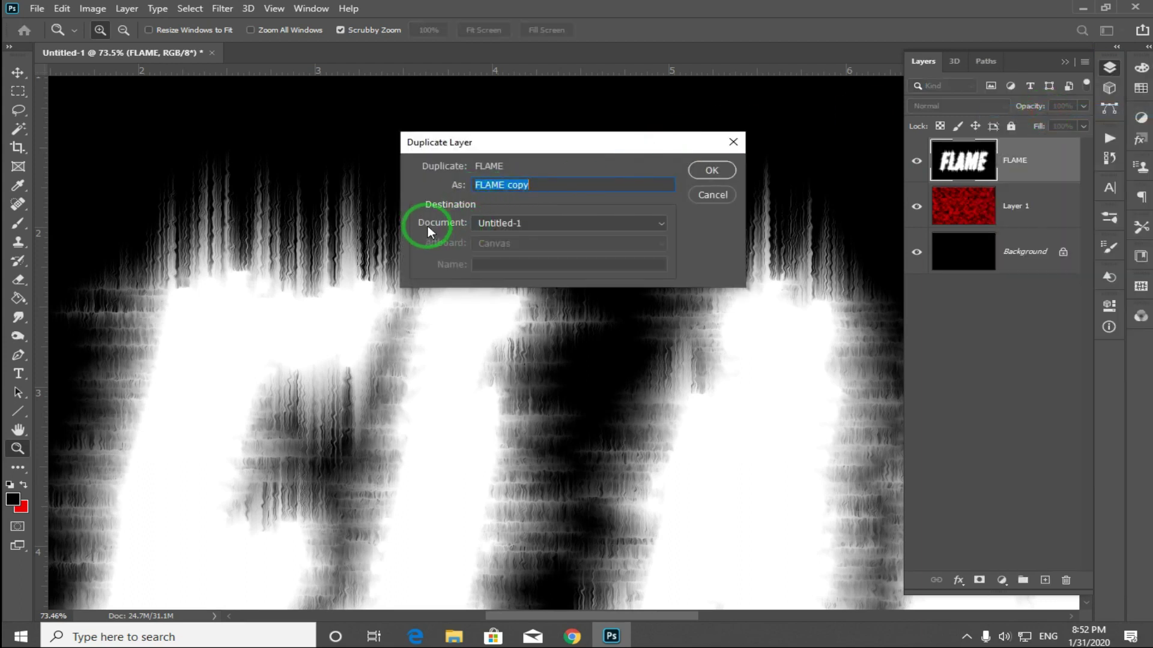
{"action": "left_click", "coordinate": [546, 223]}
{"action": "left_click", "coordinate": [526, 246]}
{"action": "left_click", "coordinate": [481, 262]}
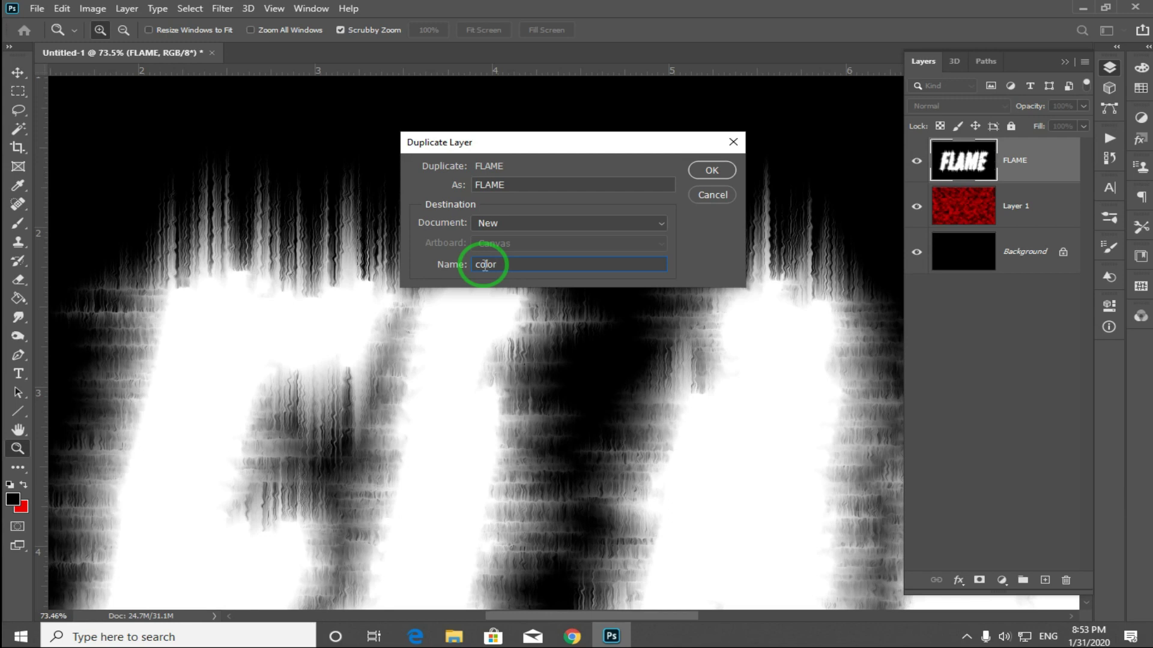
{"action": "key", "text": "Return"}
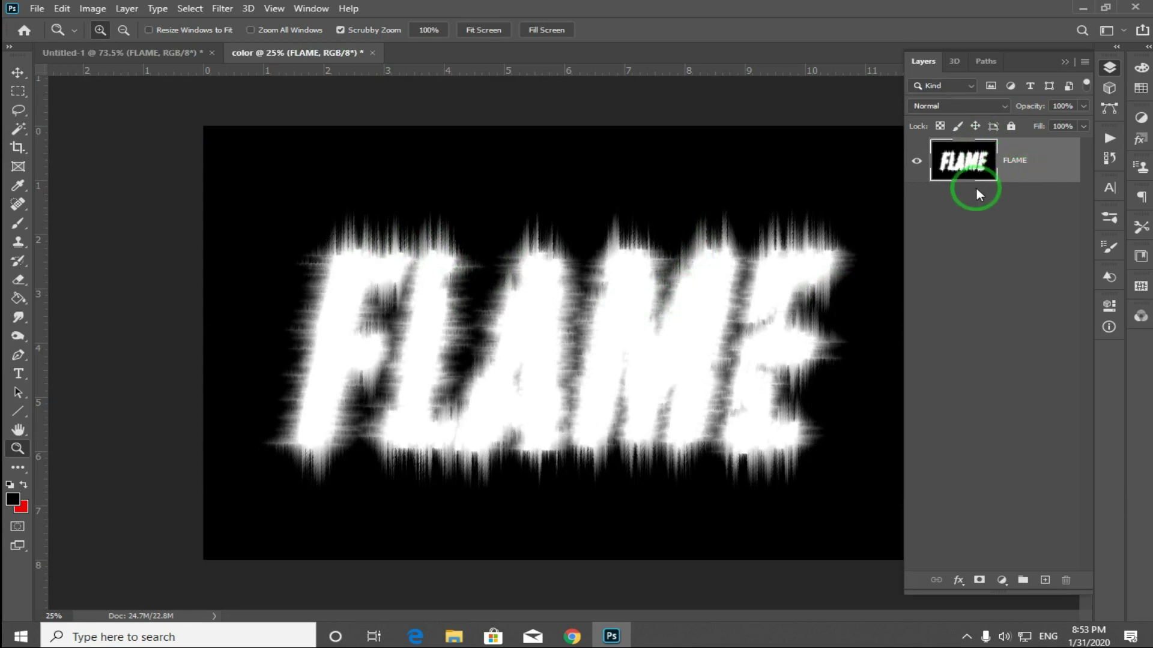
Convert the color document to Grayscale, discarding the colour information
{"action": "left_click", "coordinate": [468, 262]}
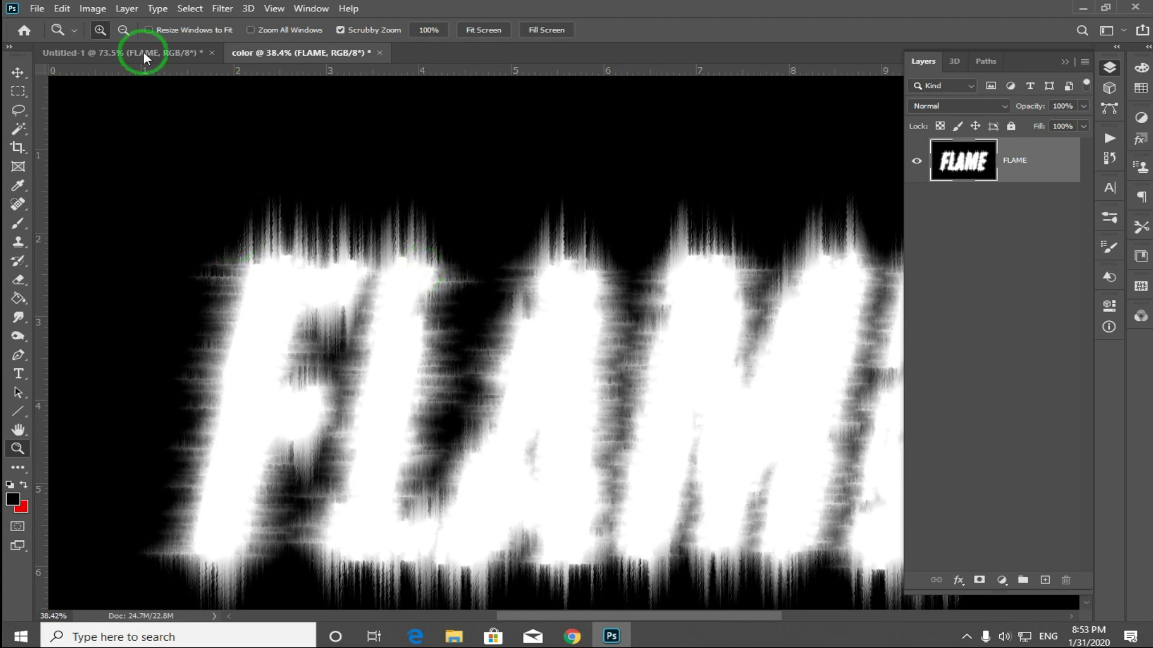
{"action": "left_click", "coordinate": [93, 8]}
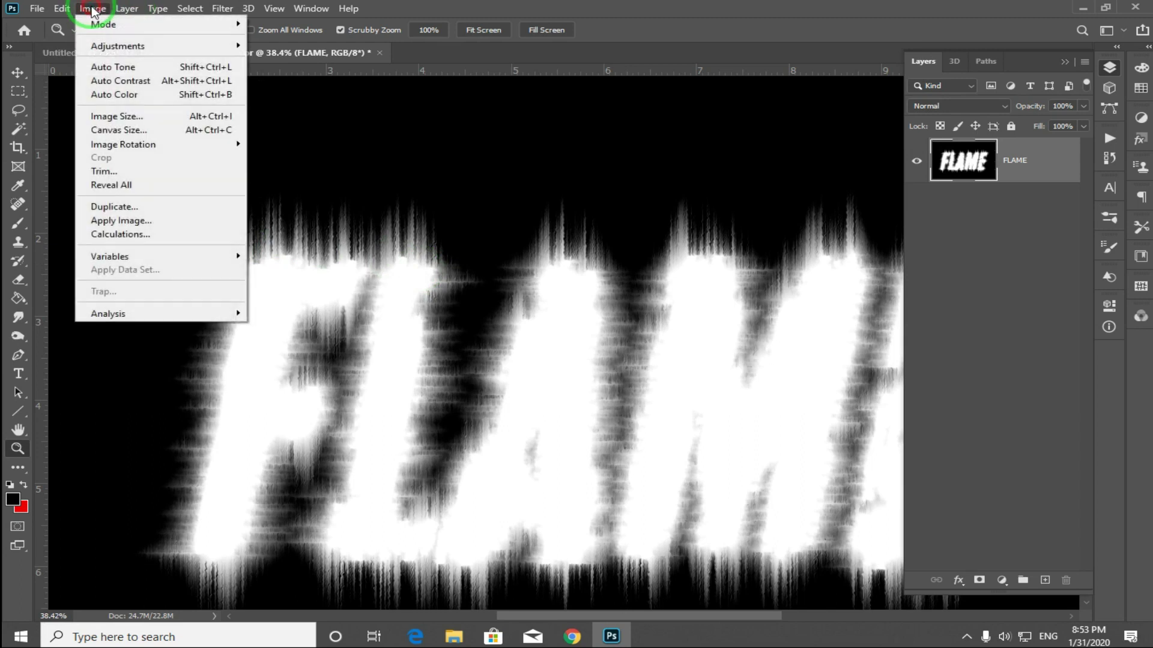
{"action": "left_click", "coordinate": [126, 23]}
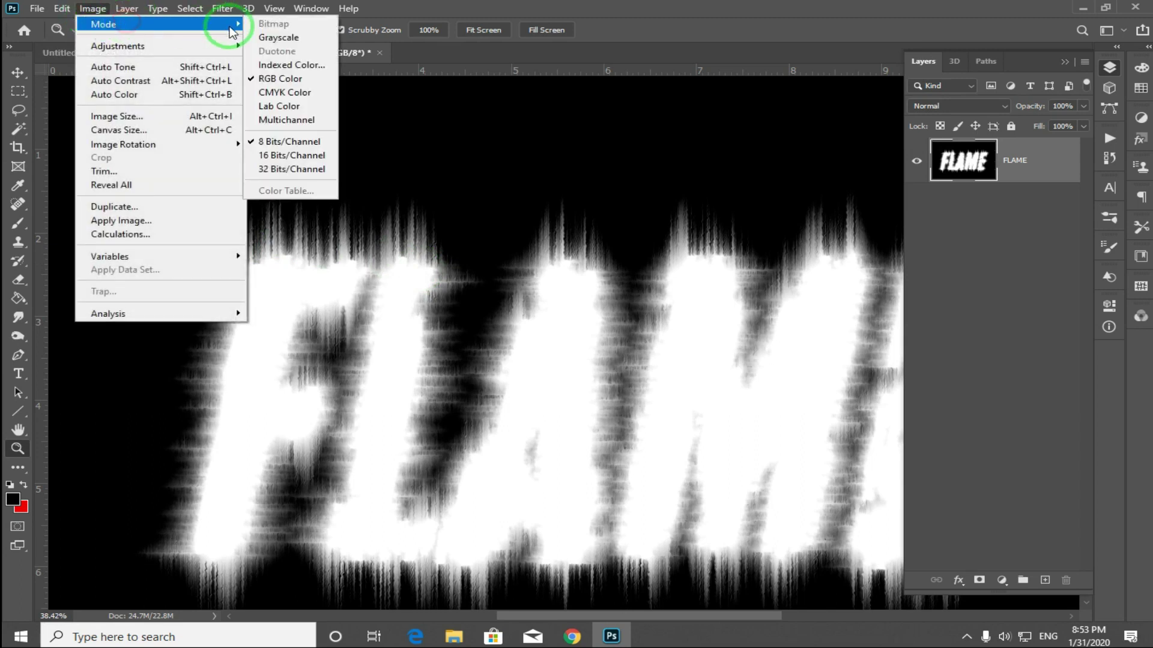
{"action": "left_click", "coordinate": [305, 40]}
{"action": "left_click", "coordinate": [506, 271]}
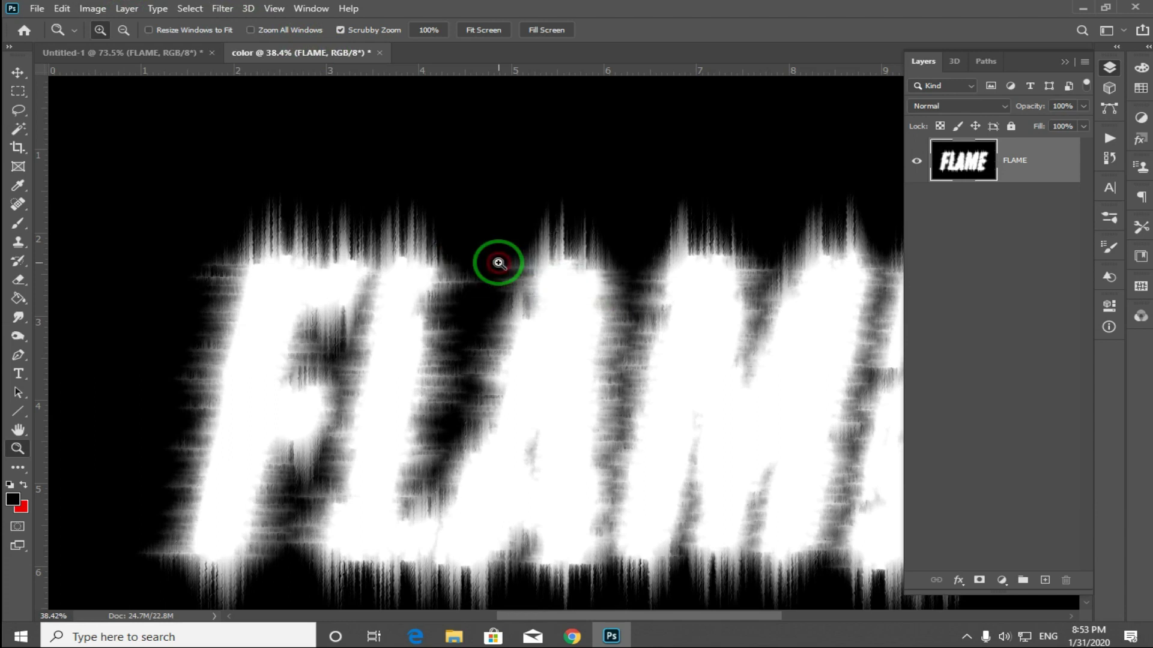
Convert the document to Indexed Color, flattening the layers
{"action": "left_click", "coordinate": [95, 9]}
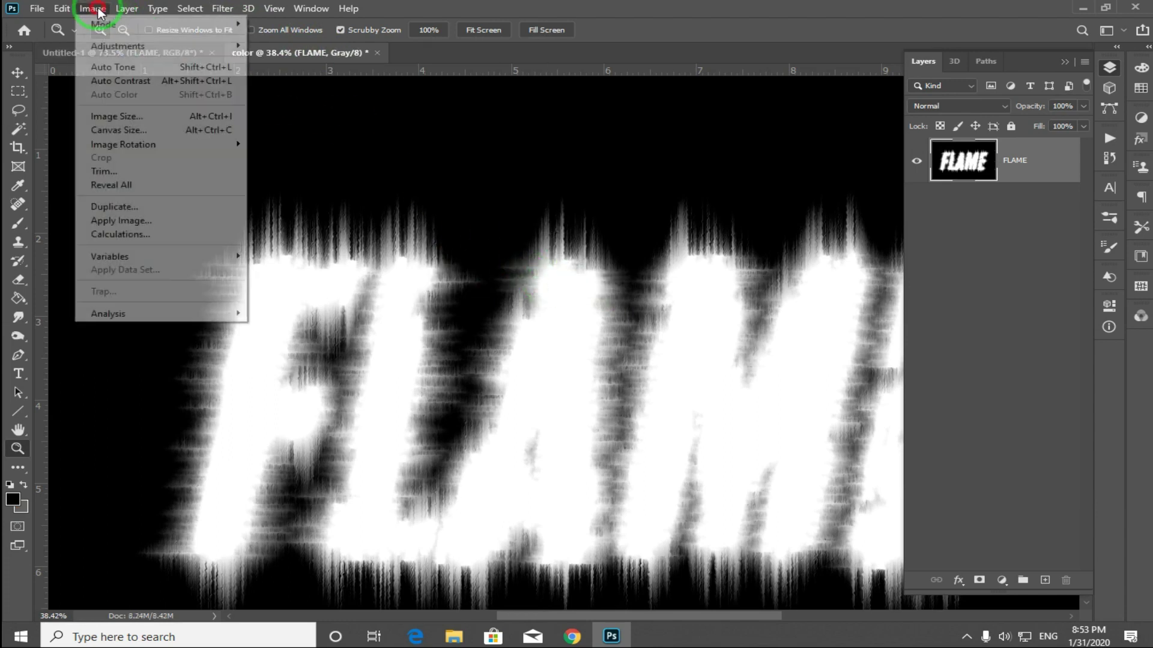
{"action": "mouse_move", "coordinate": [146, 28]}
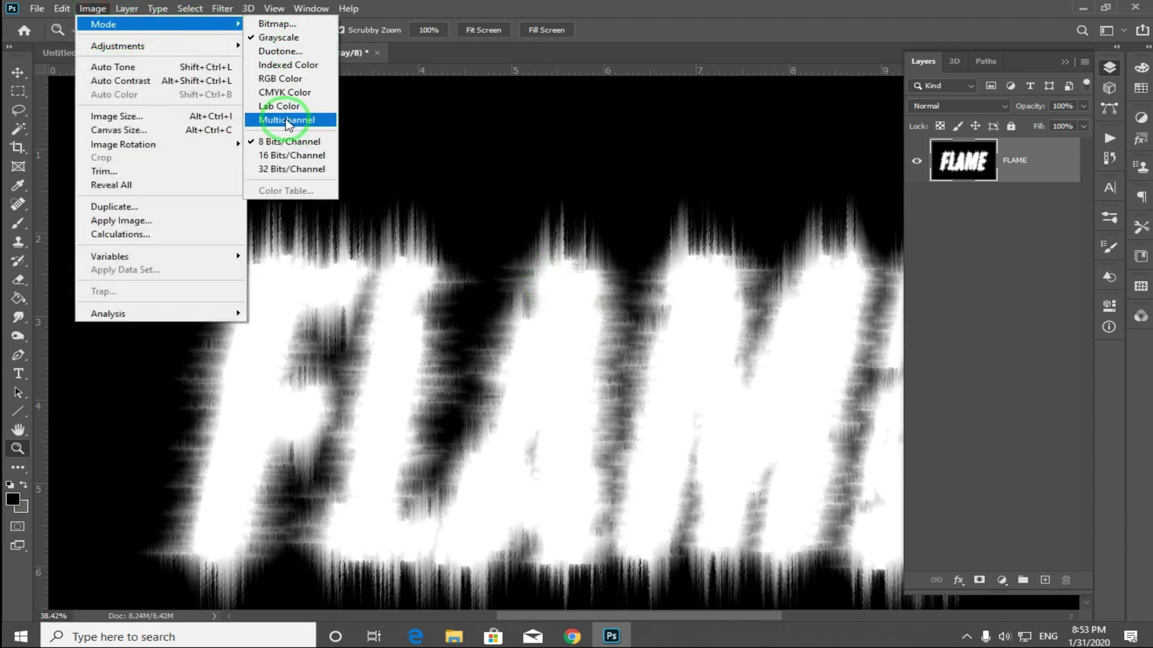
{"action": "left_click", "coordinate": [309, 66]}
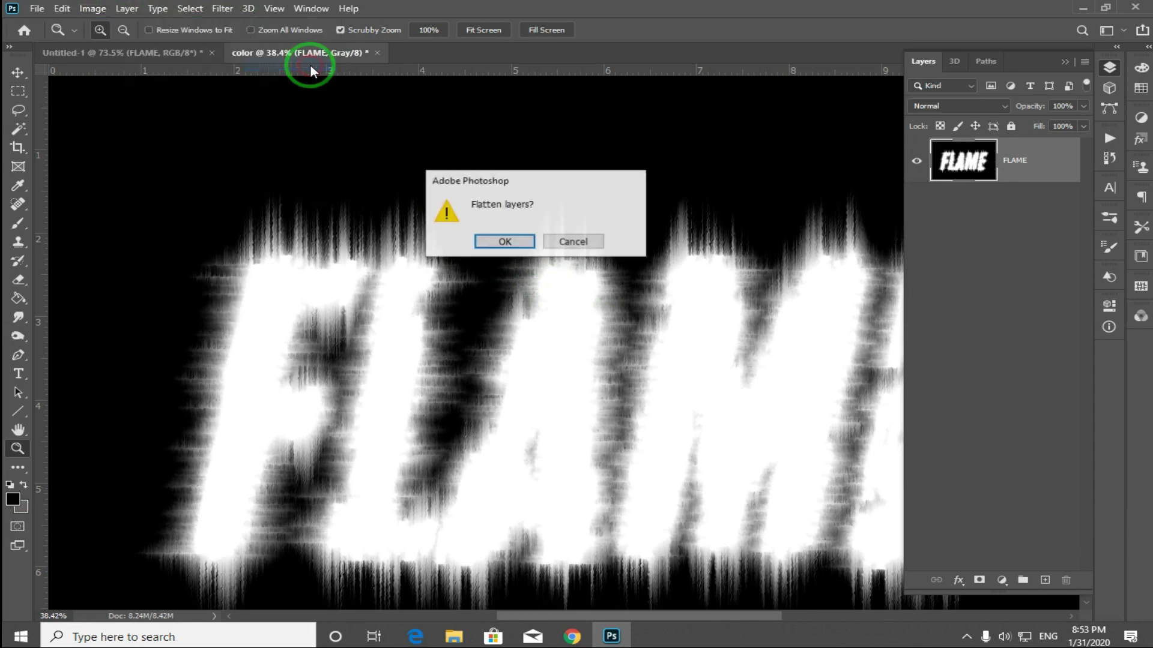
{"action": "left_click", "coordinate": [507, 241]}
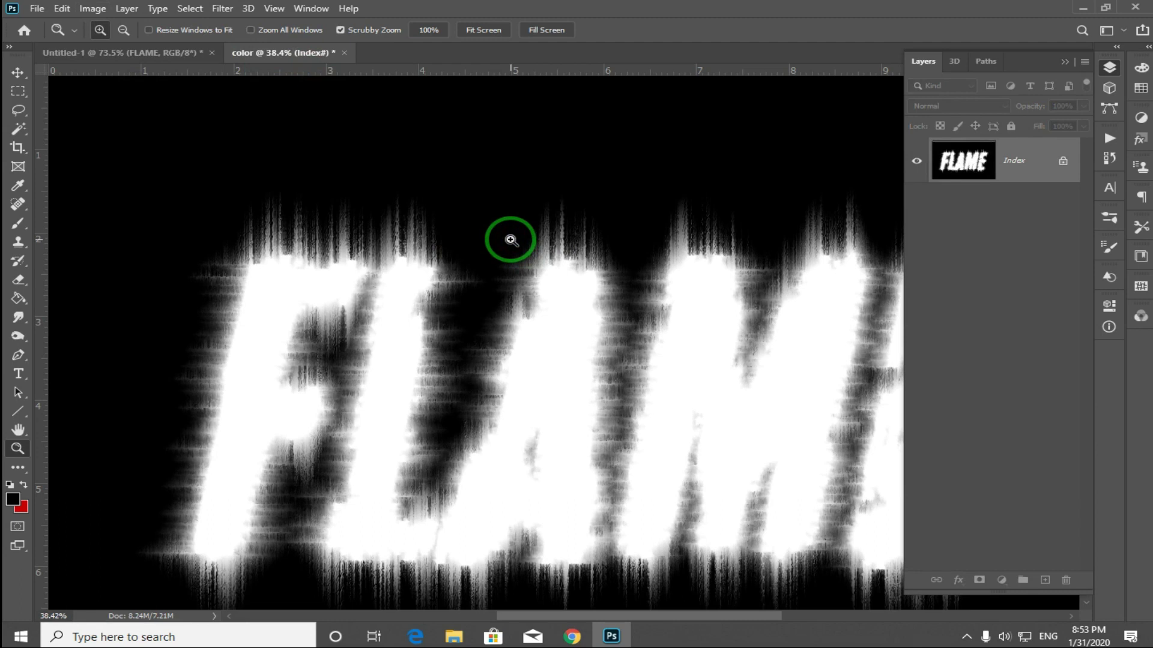
{"action": "left_click", "coordinate": [94, 8]}
Set the indexed image's colour table to Black Body
{"action": "mouse_move", "coordinate": [136, 29]}
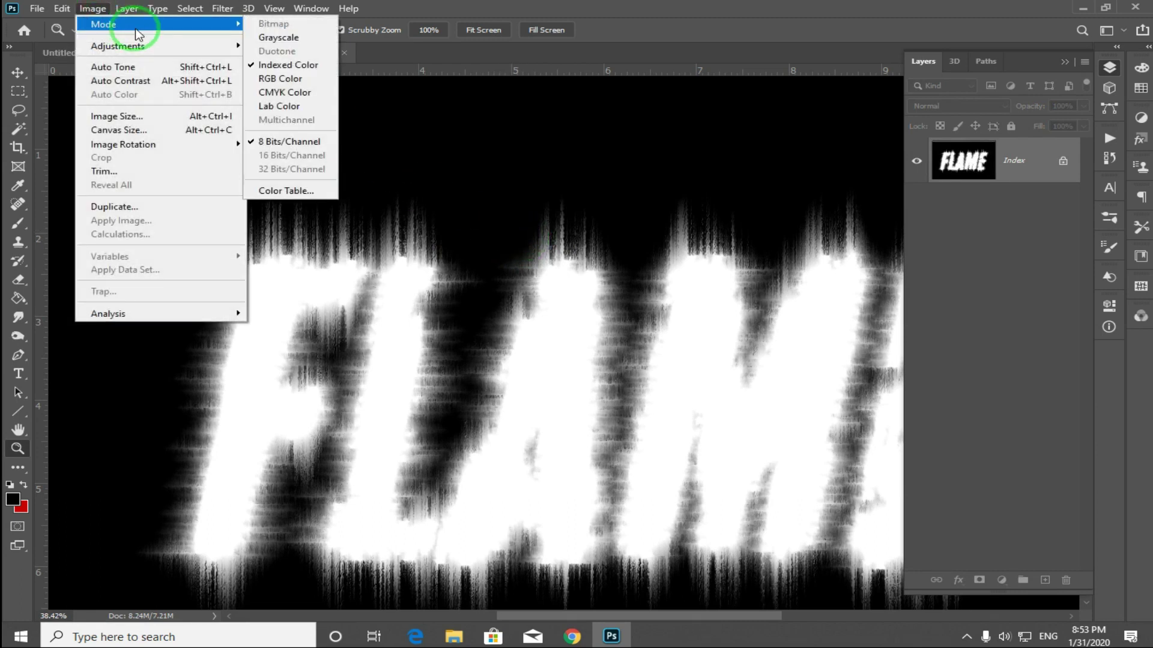
{"action": "left_click", "coordinate": [287, 191]}
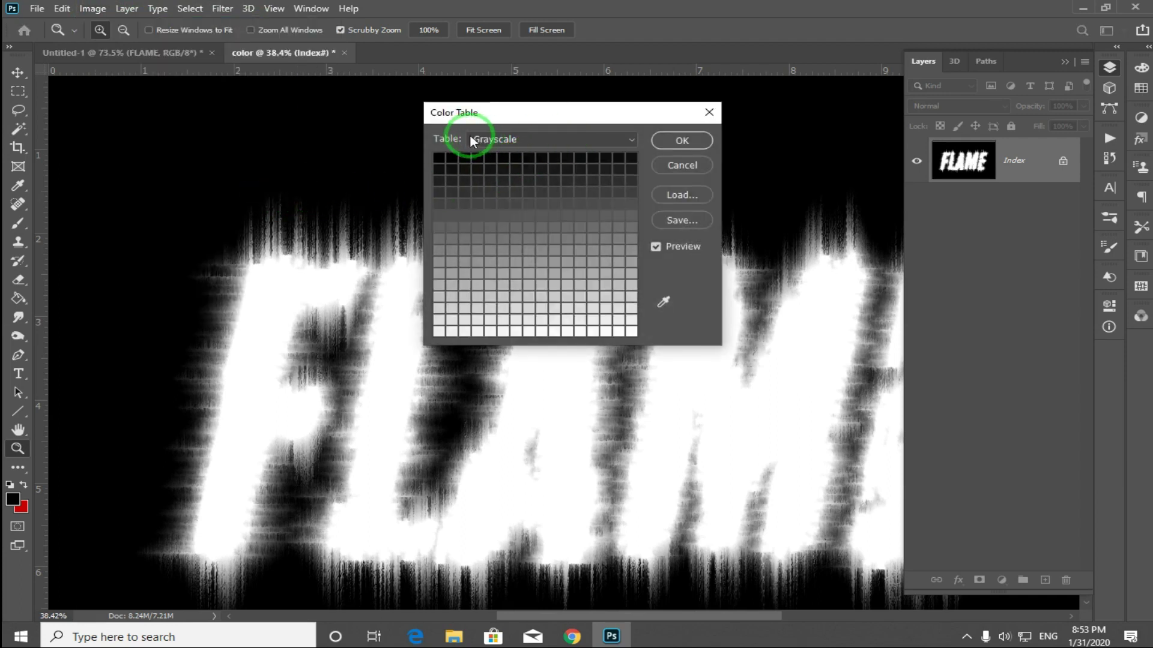
{"action": "left_click", "coordinate": [587, 145]}
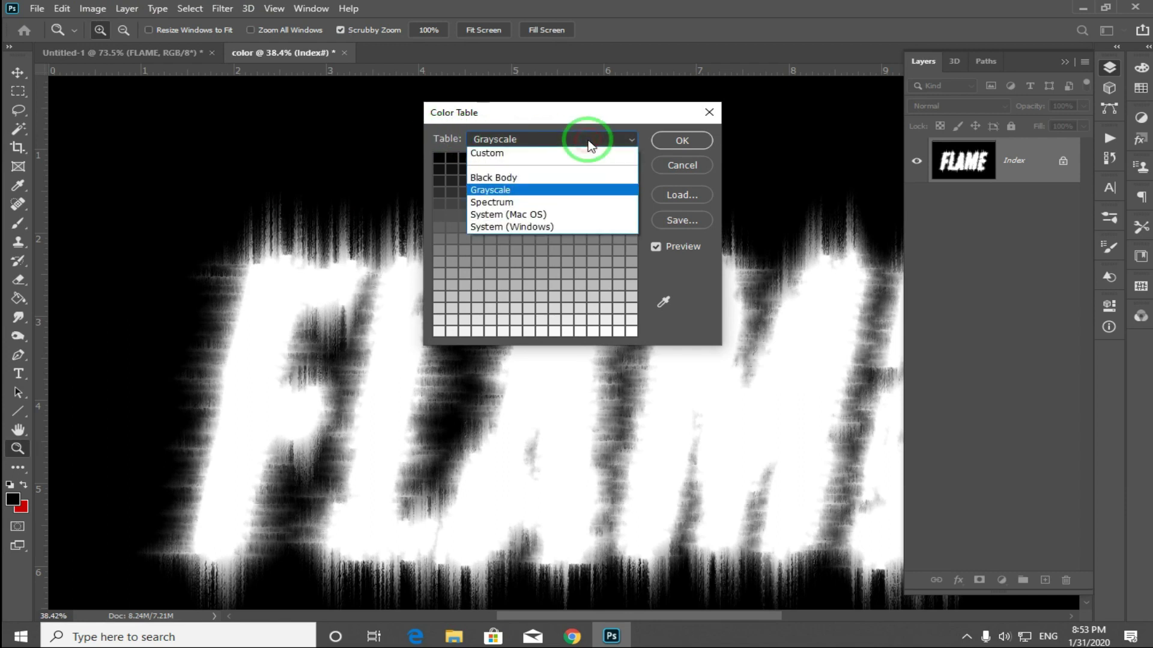
{"action": "left_click", "coordinate": [520, 181]}
{"action": "left_click", "coordinate": [668, 141]}
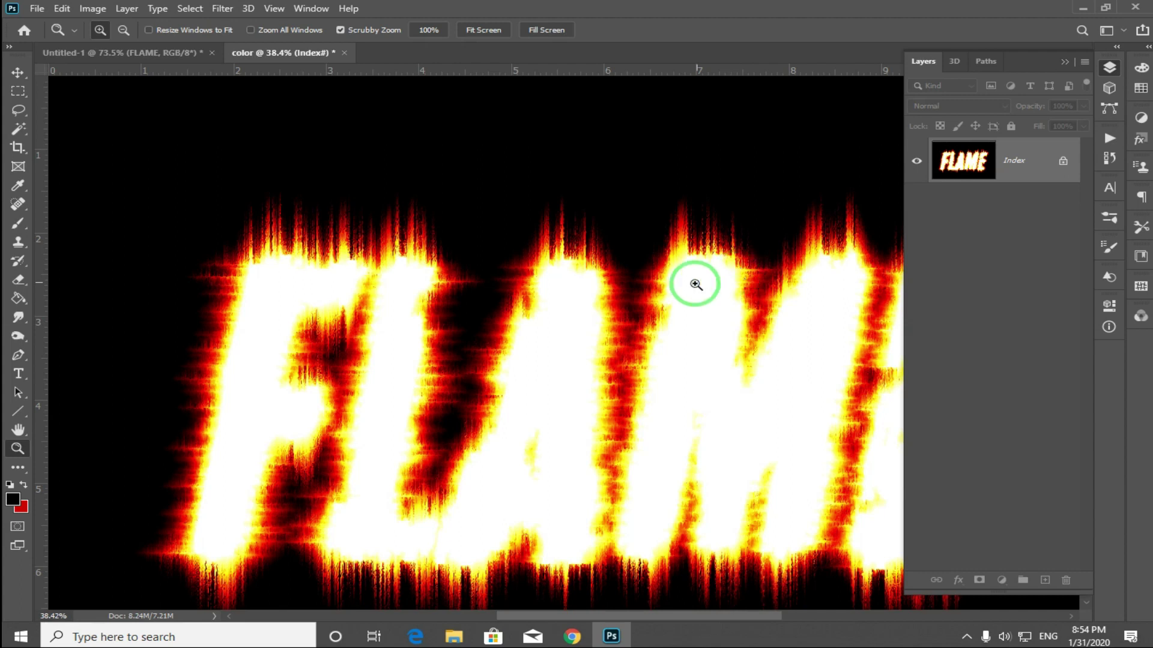
Reopen the Color Table and accept Black Body unchanged
{"action": "left_click", "coordinate": [94, 9]}
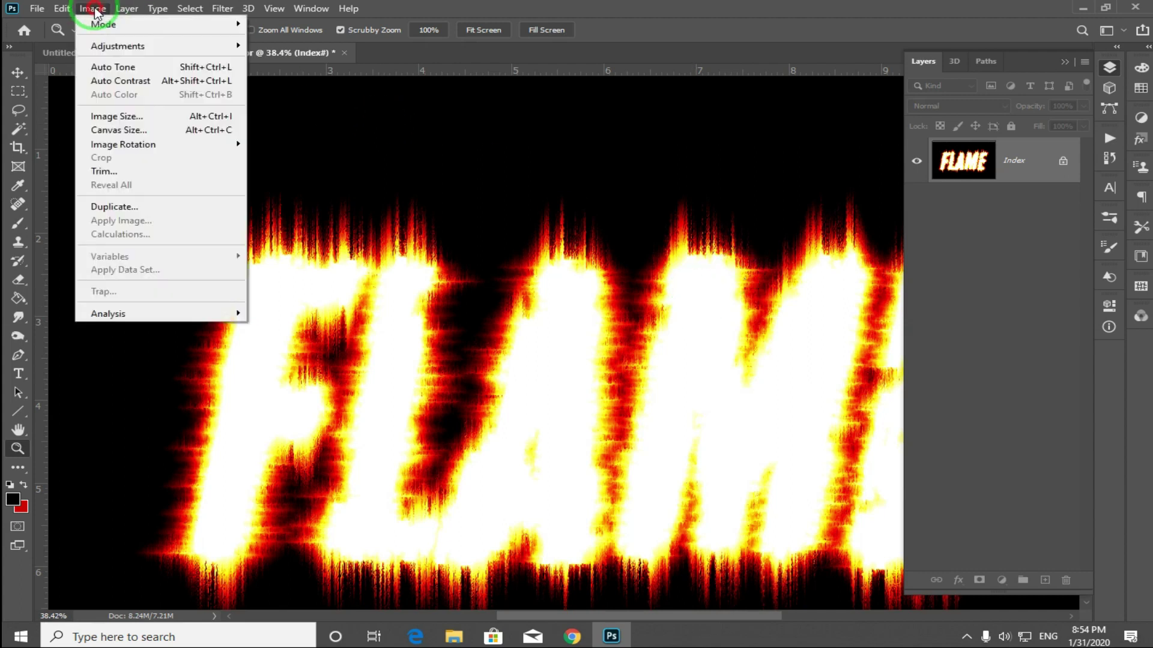
{"action": "mouse_move", "coordinate": [180, 24]}
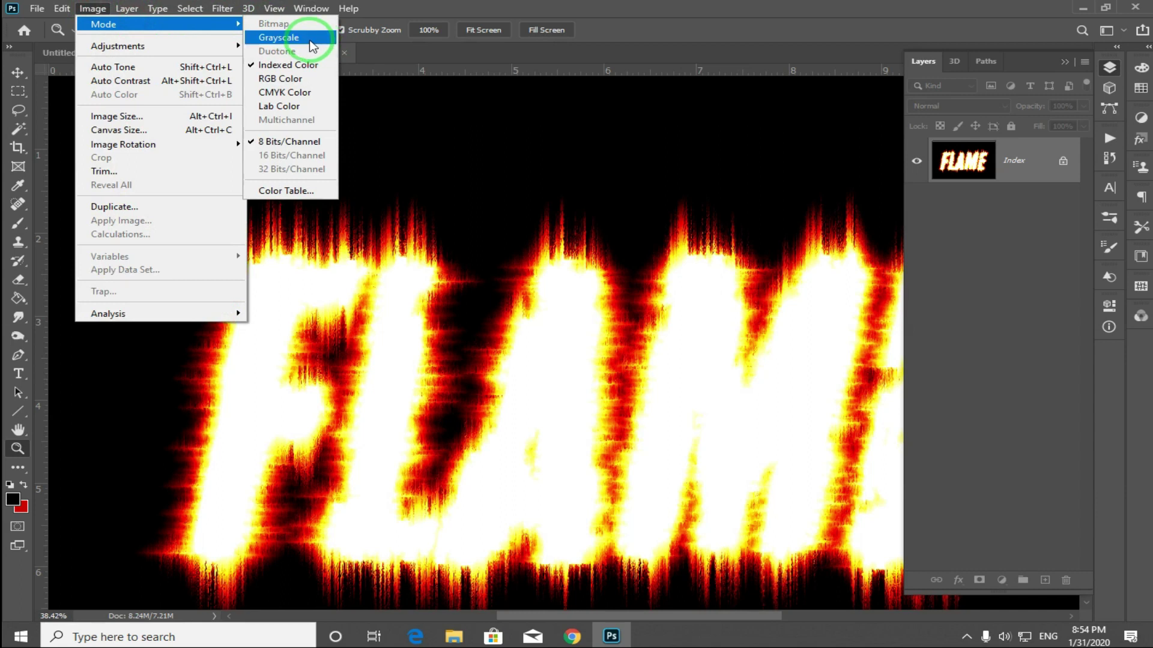
{"action": "left_click", "coordinate": [98, 9]}
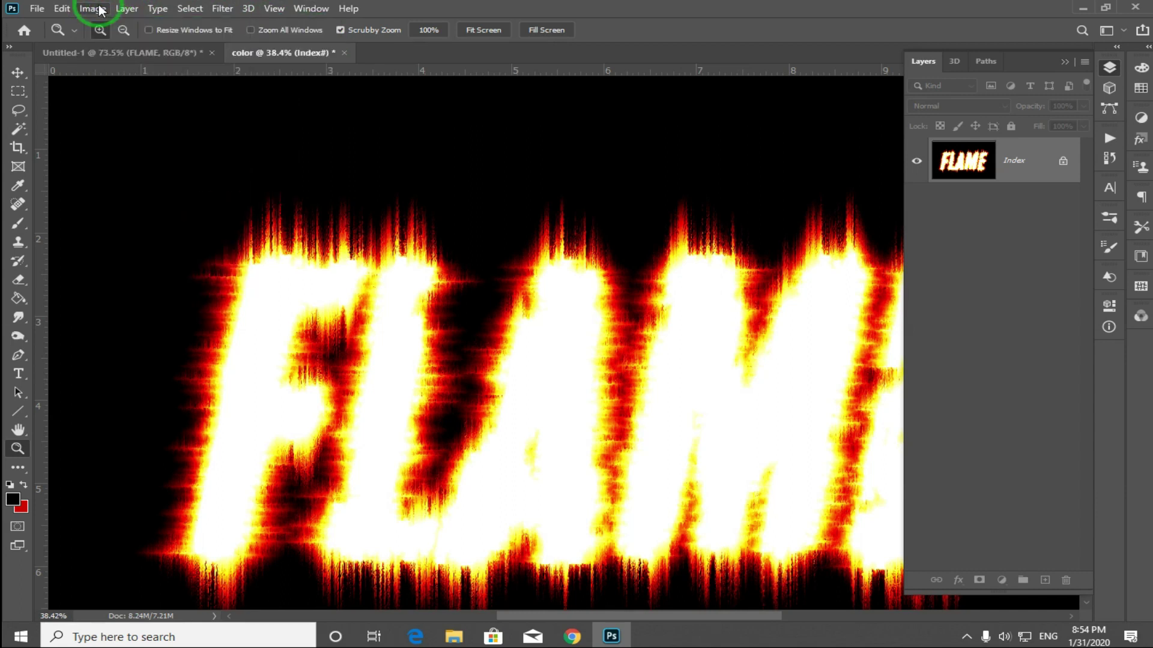
{"action": "left_click", "coordinate": [102, 10]}
{"action": "mouse_move", "coordinate": [168, 24]}
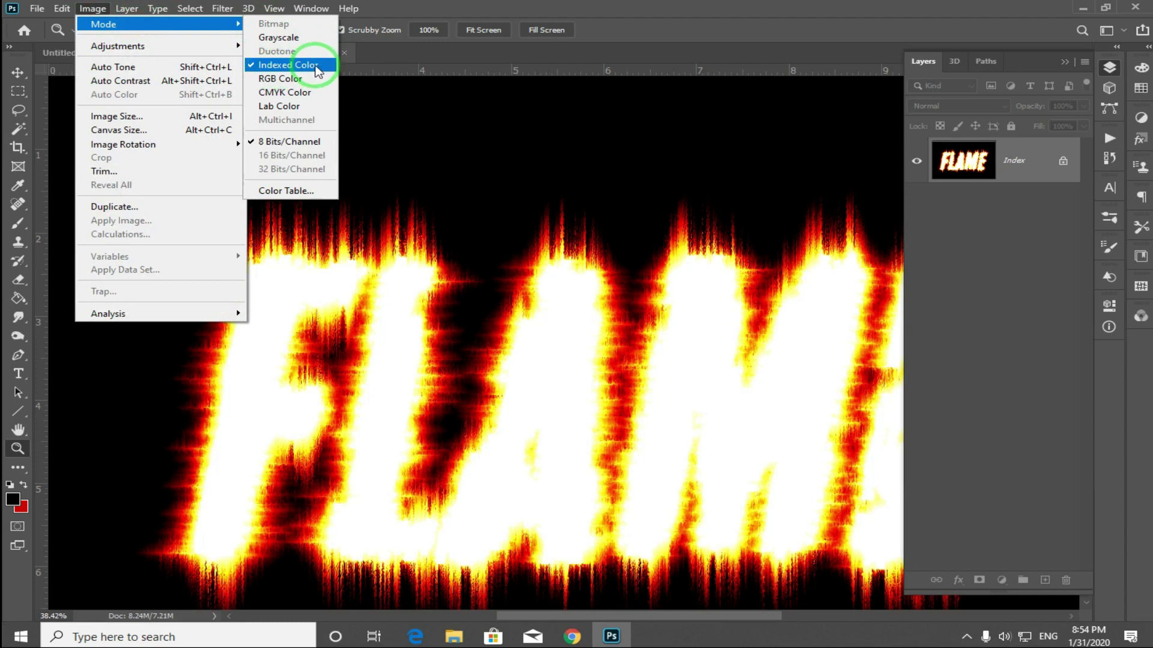
{"action": "left_click", "coordinate": [93, 9]}
{"action": "left_click", "coordinate": [98, 10]}
{"action": "mouse_move", "coordinate": [154, 25]}
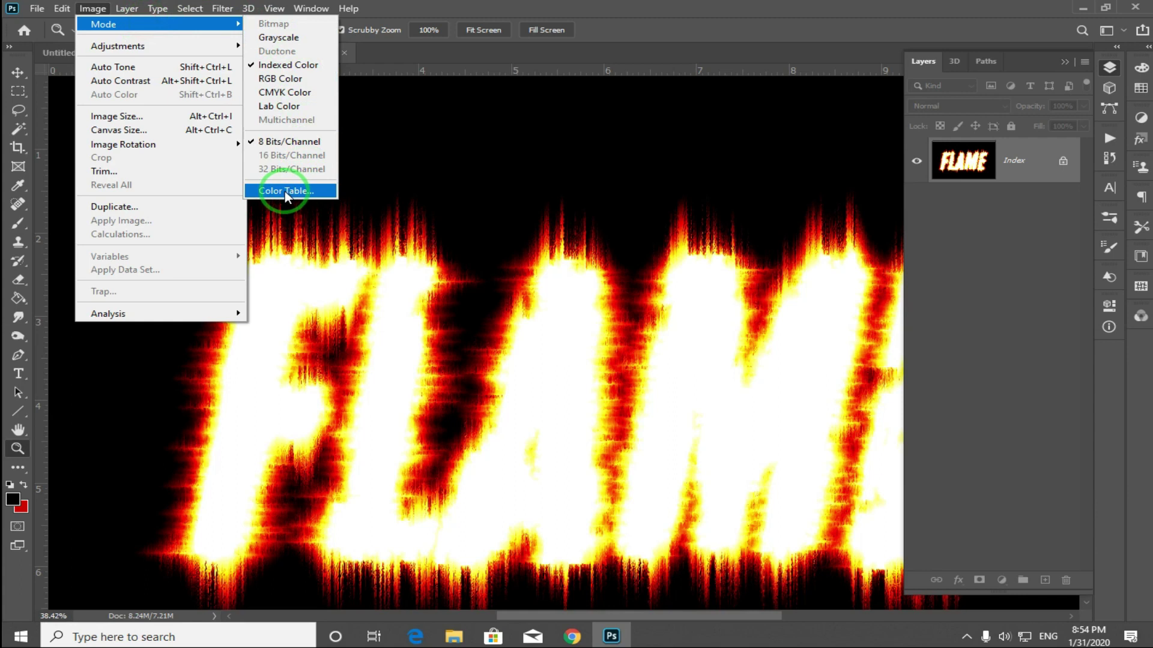
{"action": "left_click", "coordinate": [287, 191]}
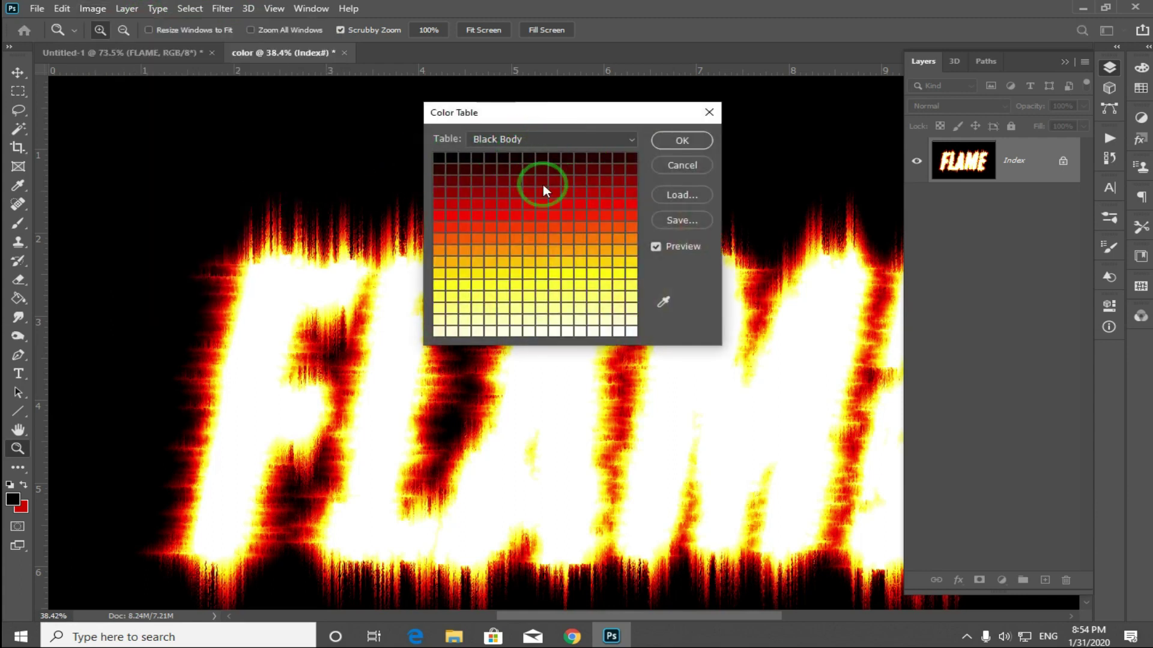
{"action": "left_click", "coordinate": [682, 140]}
Convert the image to RGB Color and fit it on screen
{"action": "left_click_drag", "start_coordinate": [312, 234], "coordinate": [382, 248]}
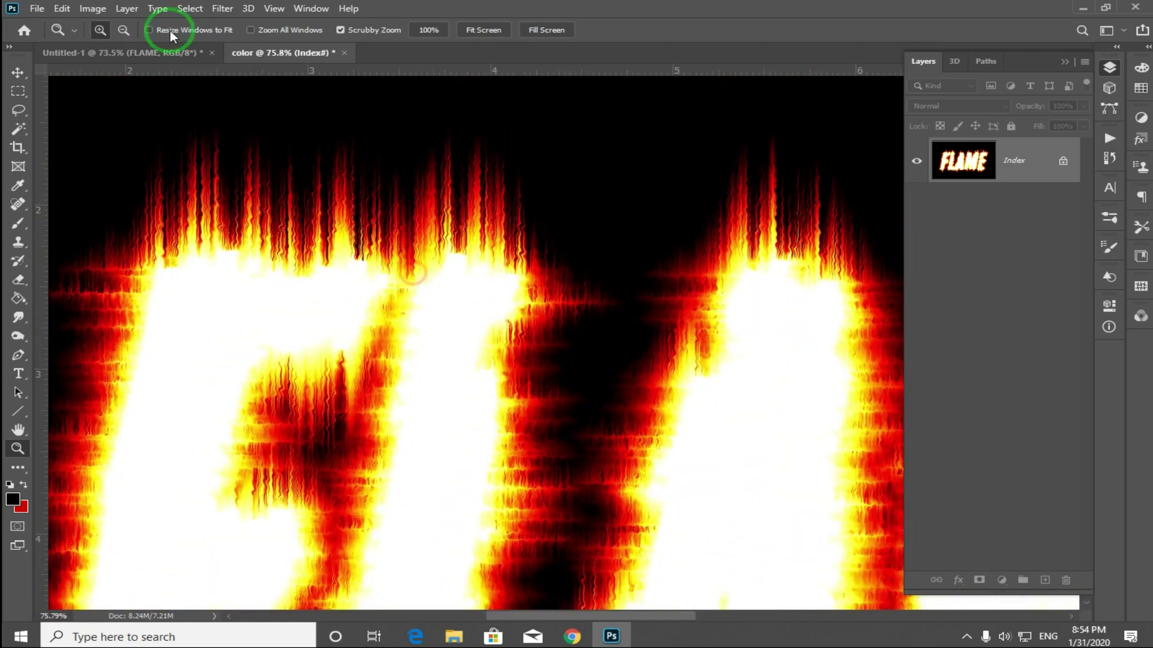
{"action": "left_click", "coordinate": [96, 9]}
{"action": "mouse_move", "coordinate": [142, 24]}
{"action": "left_click", "coordinate": [300, 80]}
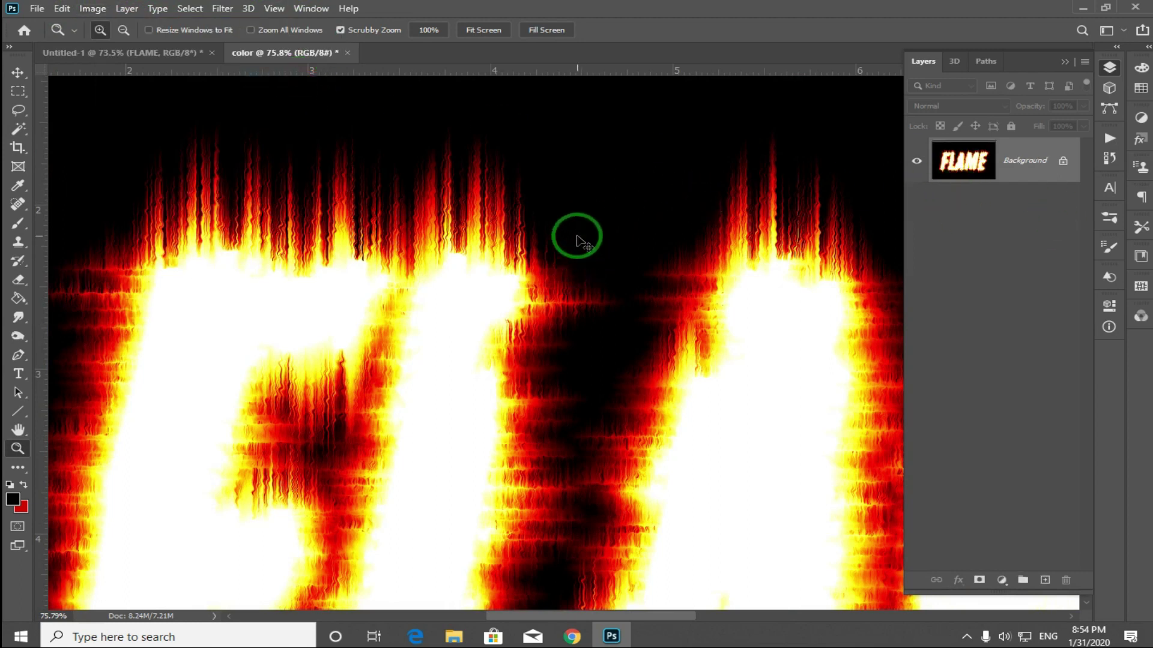
{"action": "key", "text": "ctrl+0"}
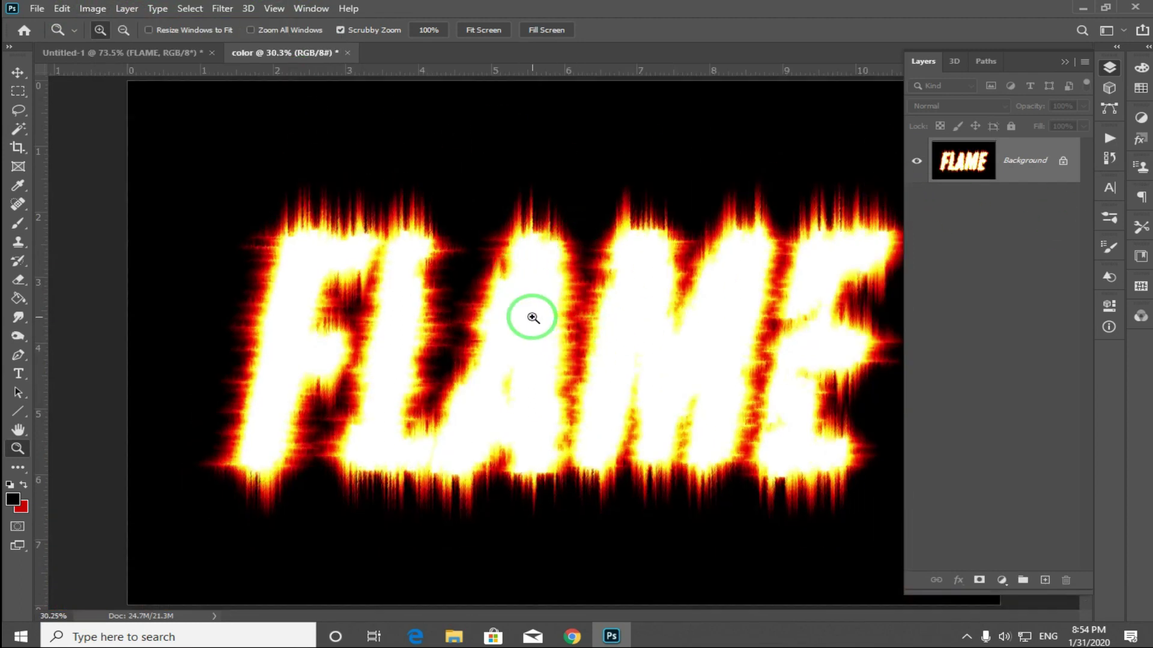
Select all in 'color', close it without saving, and paste the fiery FLAME into Untitled-1
{"action": "left_click", "coordinate": [131, 55]}
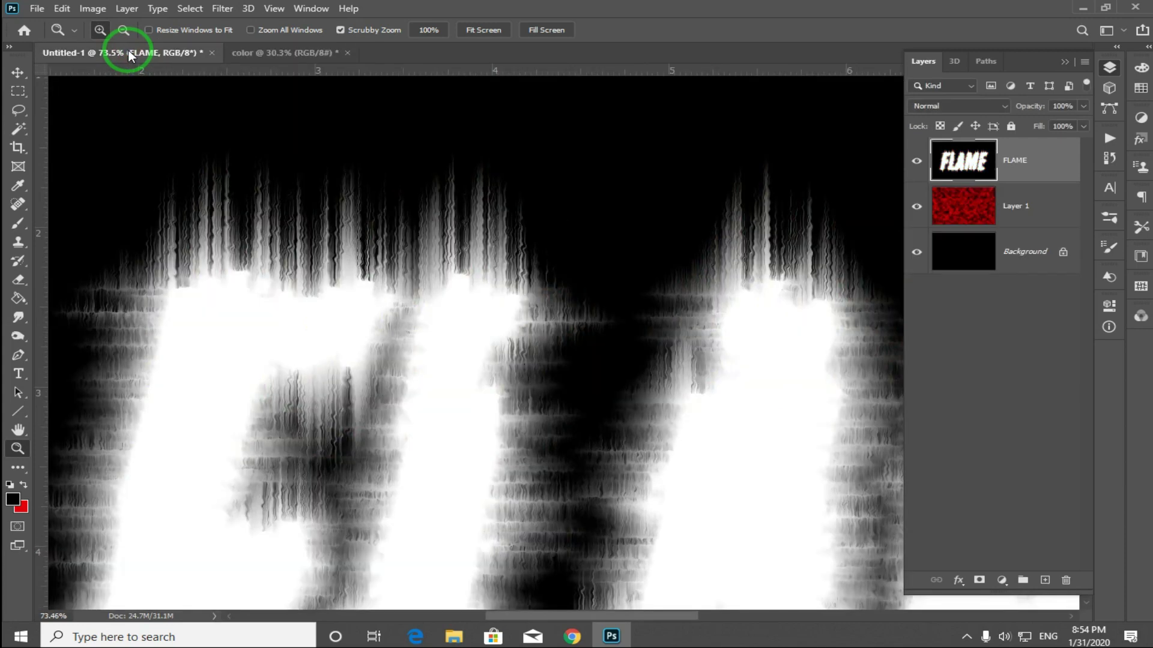
{"action": "left_click", "coordinate": [245, 54]}
{"action": "key", "text": "ctrl+a"}
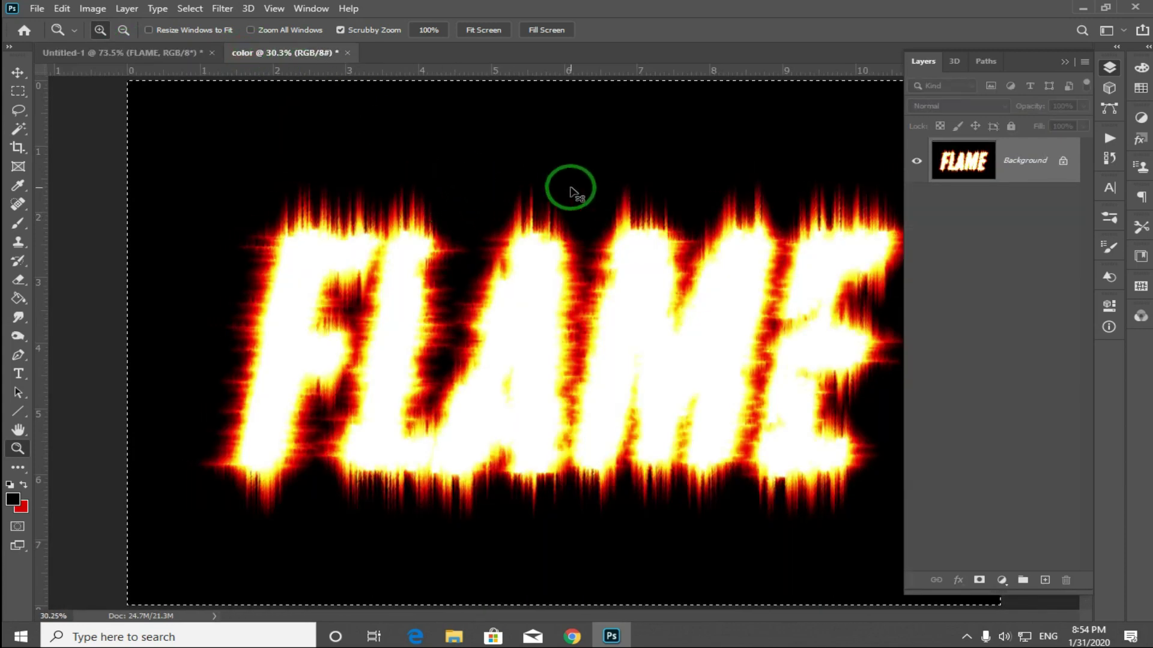
{"action": "key", "text": "ctrl+w"}
{"action": "left_click", "coordinate": [574, 242]}
{"action": "left_click", "coordinate": [116, 54]}
{"action": "key", "text": "ctrl+0"}
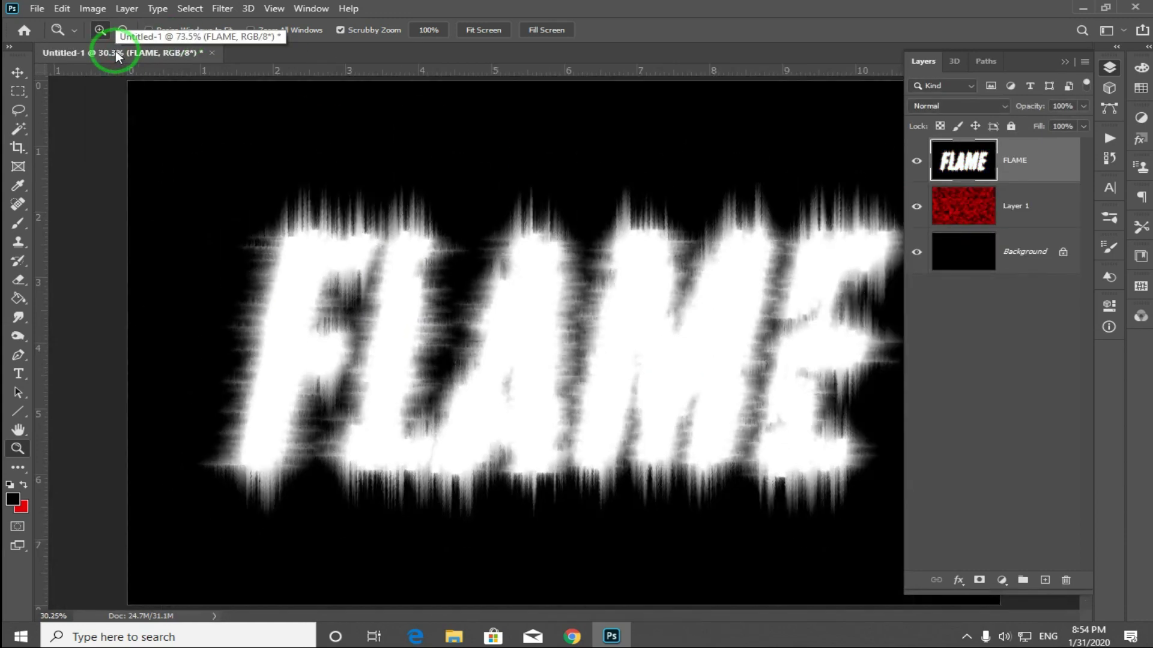
{"action": "key", "text": "ctrl+v"}
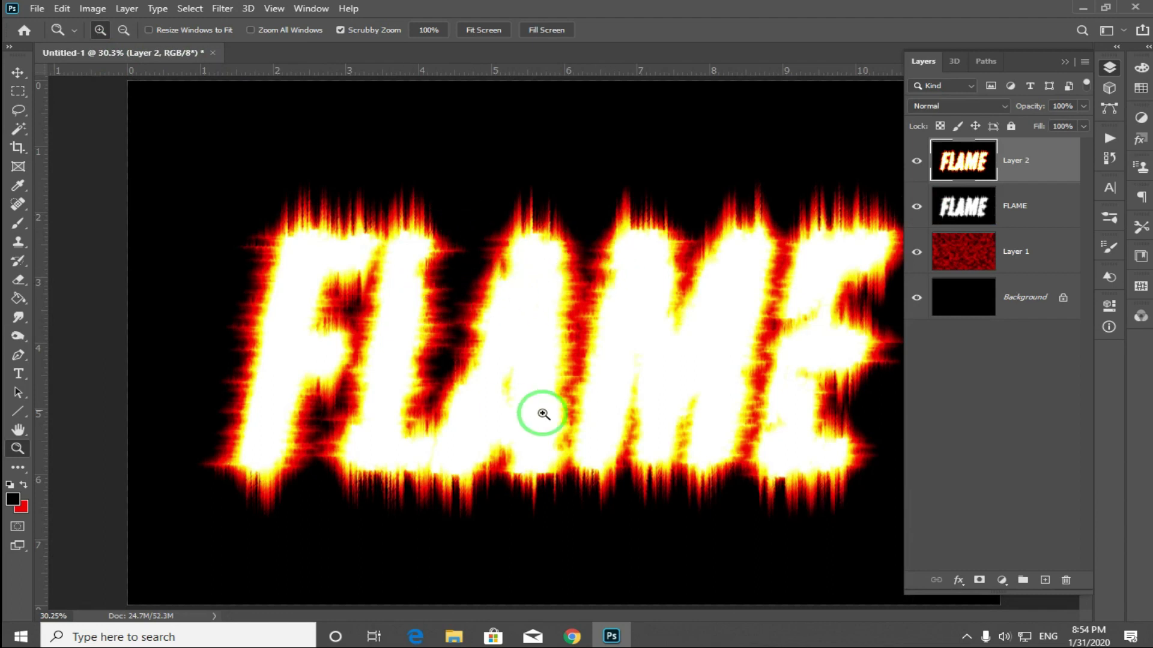
Delete the old grayscale FLAME layer and select Layer 2
{"action": "left_click", "coordinate": [1014, 205]}
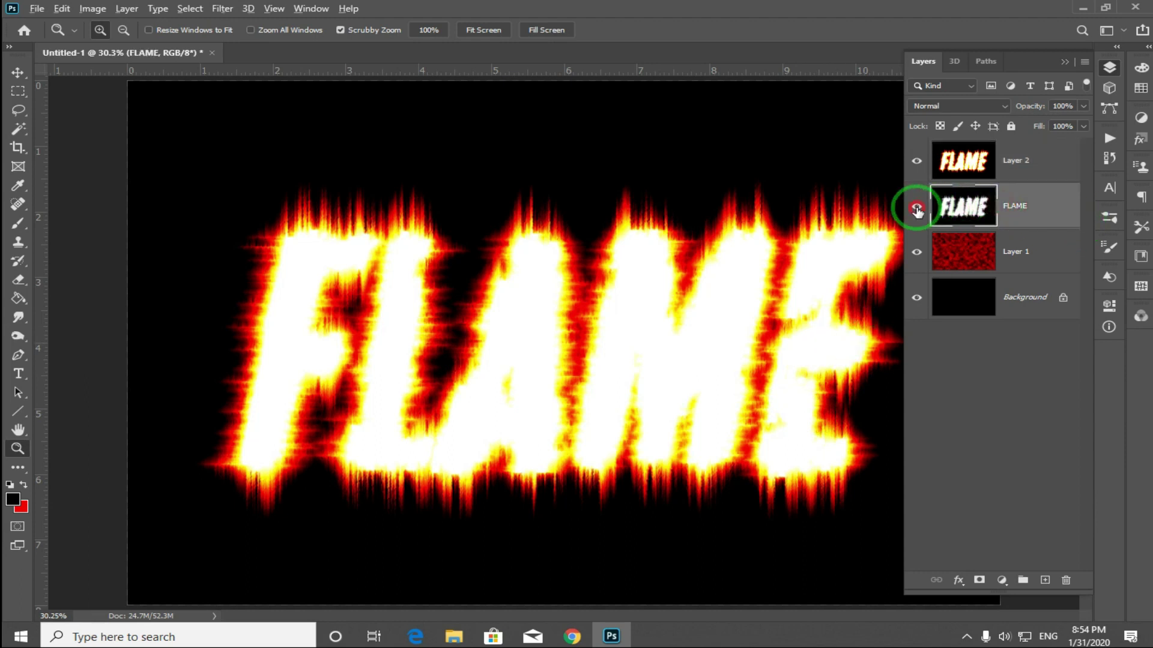
{"action": "left_click", "coordinate": [916, 208], "text": "alt"}
{"action": "left_click", "coordinate": [916, 209], "text": "alt"}
{"action": "left_click", "coordinate": [1012, 207]}
{"action": "key", "text": "Delete"}
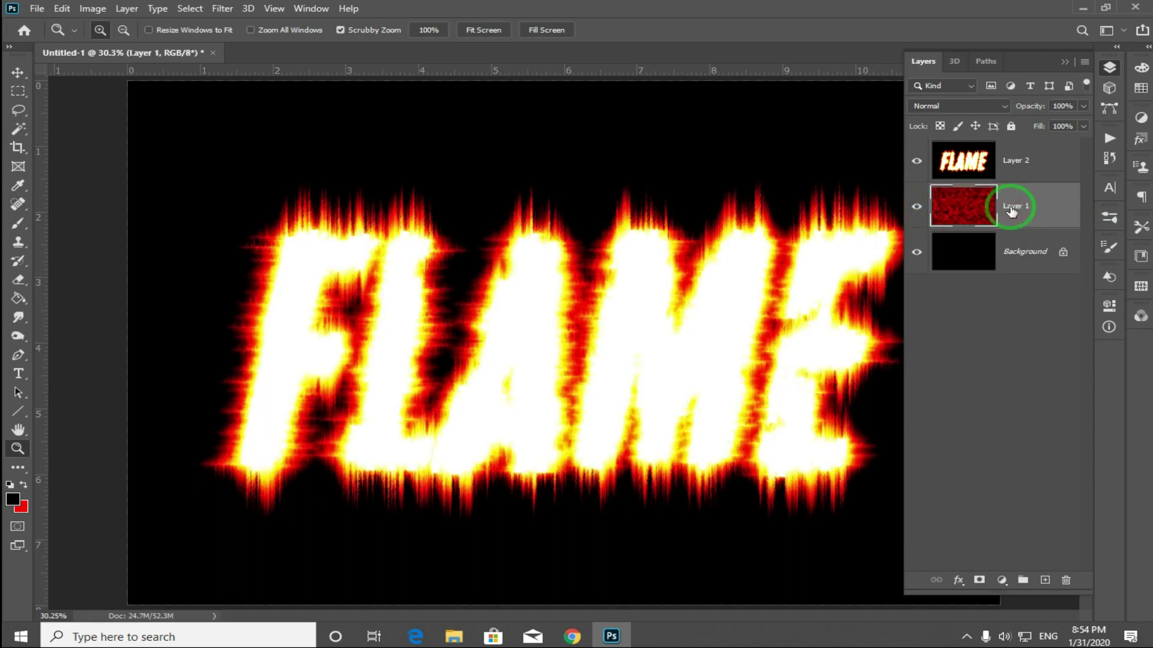
{"action": "left_click", "coordinate": [971, 161]}
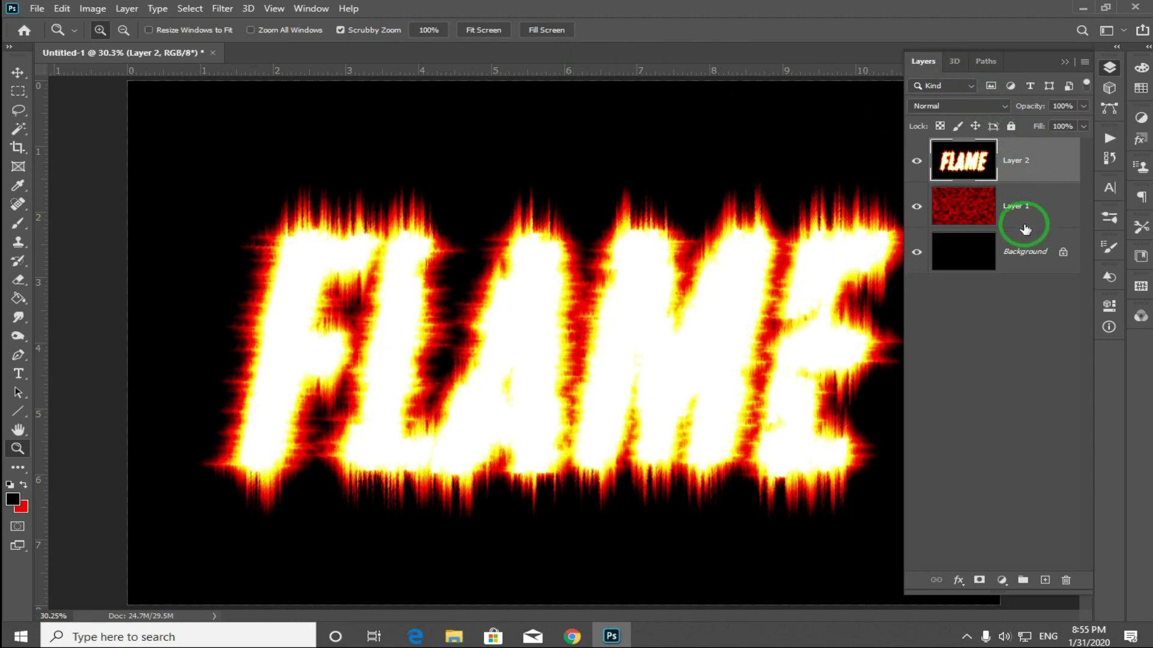
Open the Channels panel and view only the Blue channel, zoomed on the letters
{"action": "left_click", "coordinate": [308, 10]}
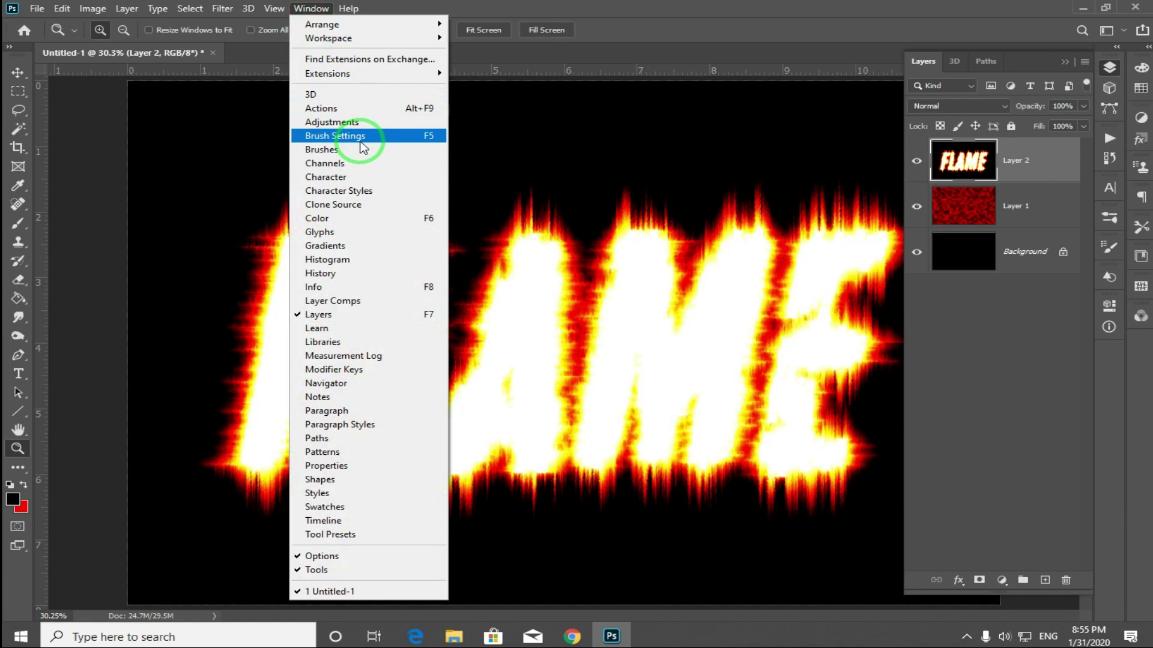
{"action": "left_click", "coordinate": [327, 165]}
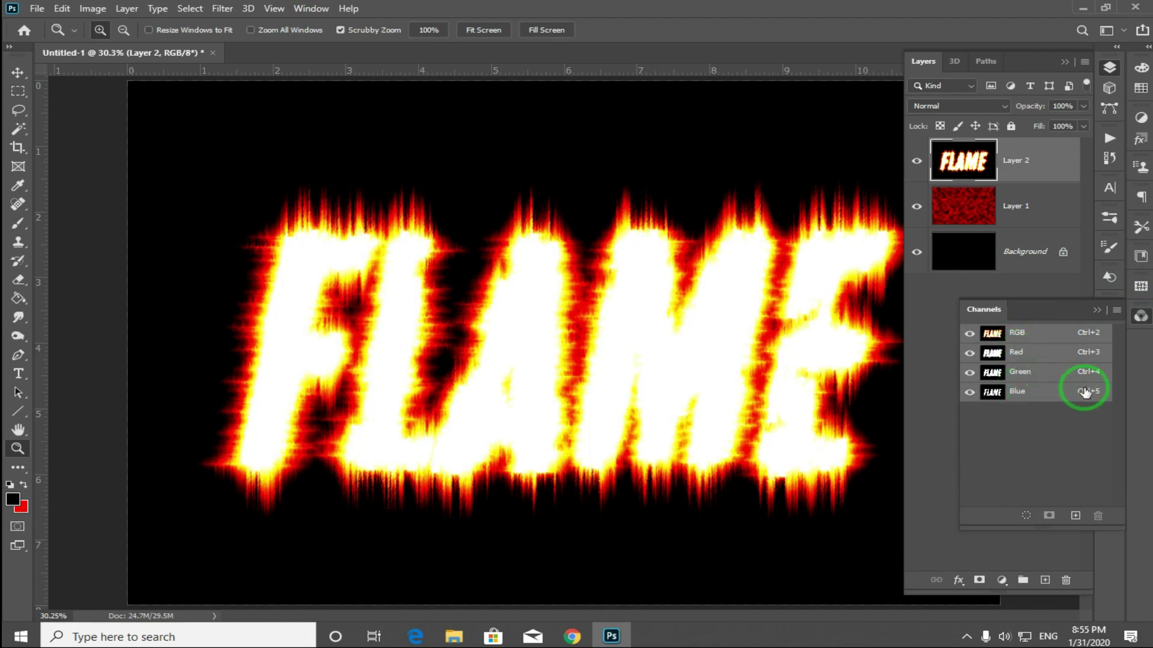
{"action": "left_click", "coordinate": [1028, 395]}
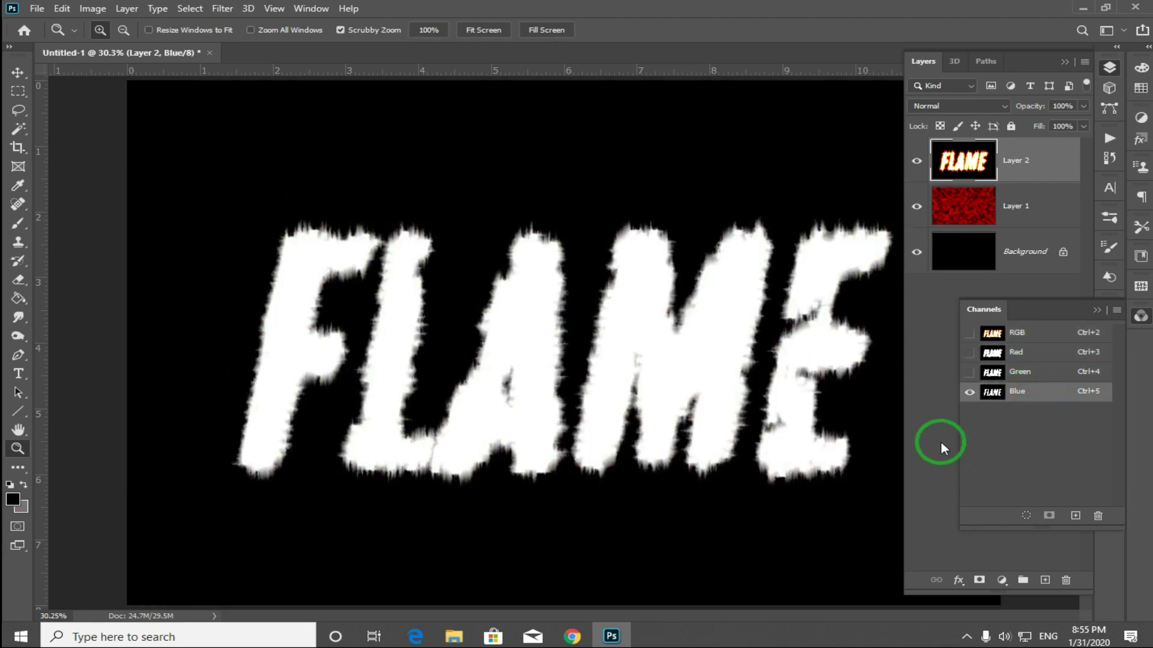
{"action": "left_click_drag", "start_coordinate": [253, 217], "coordinate": [308, 232]}
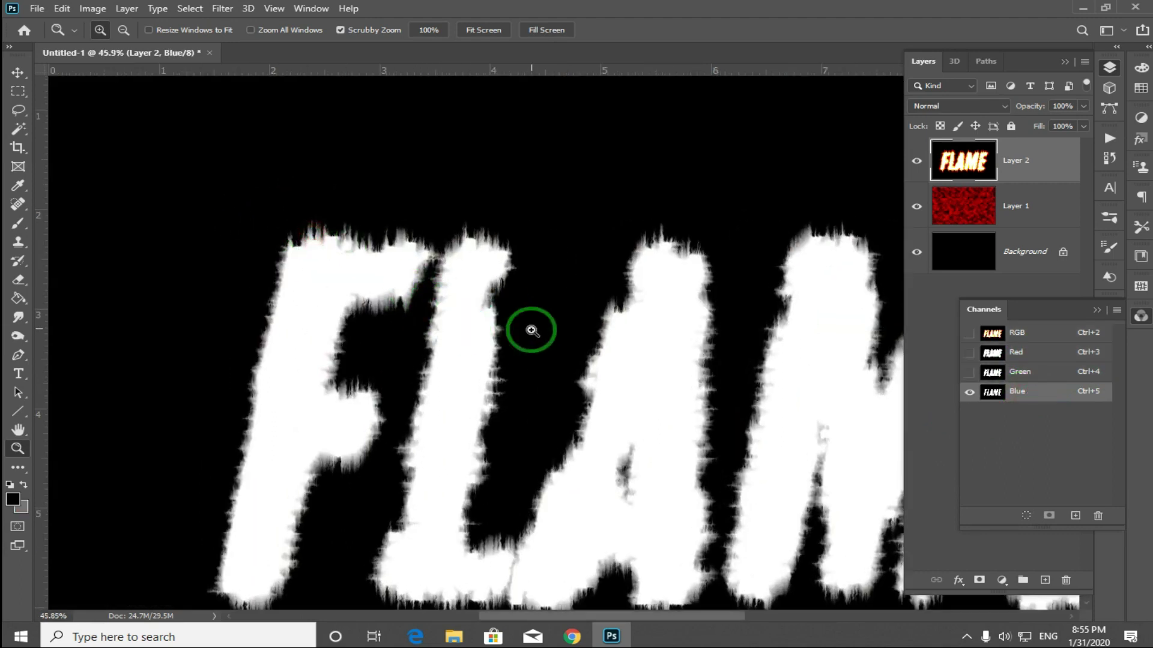
Compare the Green and Red channels, return to Blue, and collapse the Channels panel
{"action": "left_click", "coordinate": [1022, 372]}
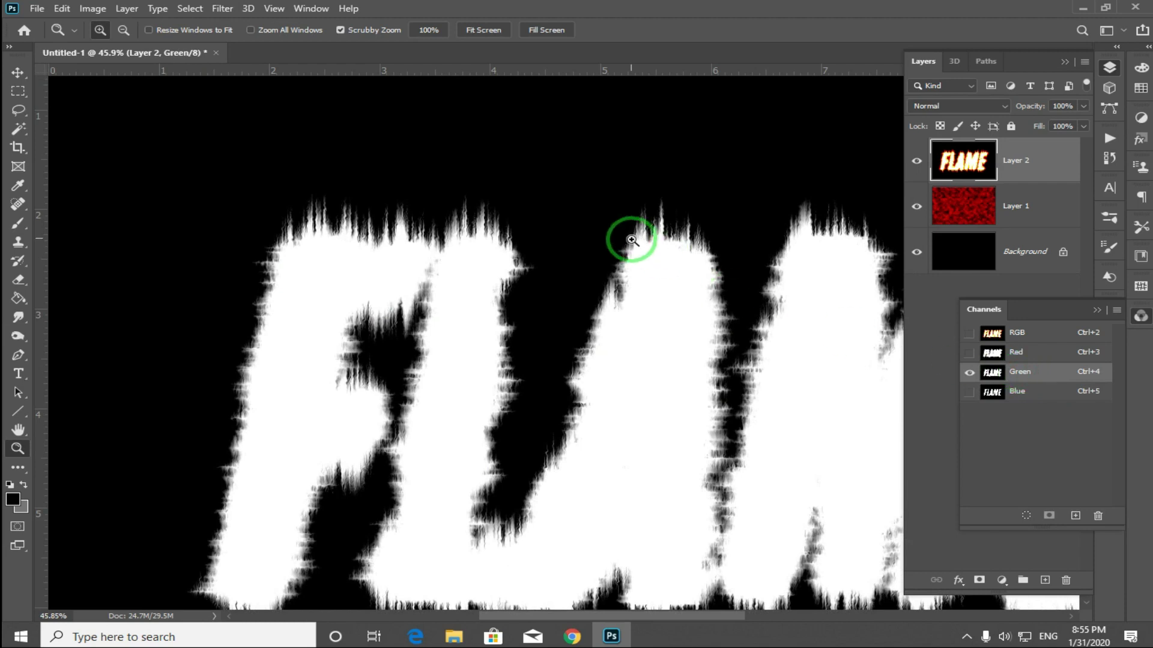
{"action": "left_click", "coordinate": [993, 353]}
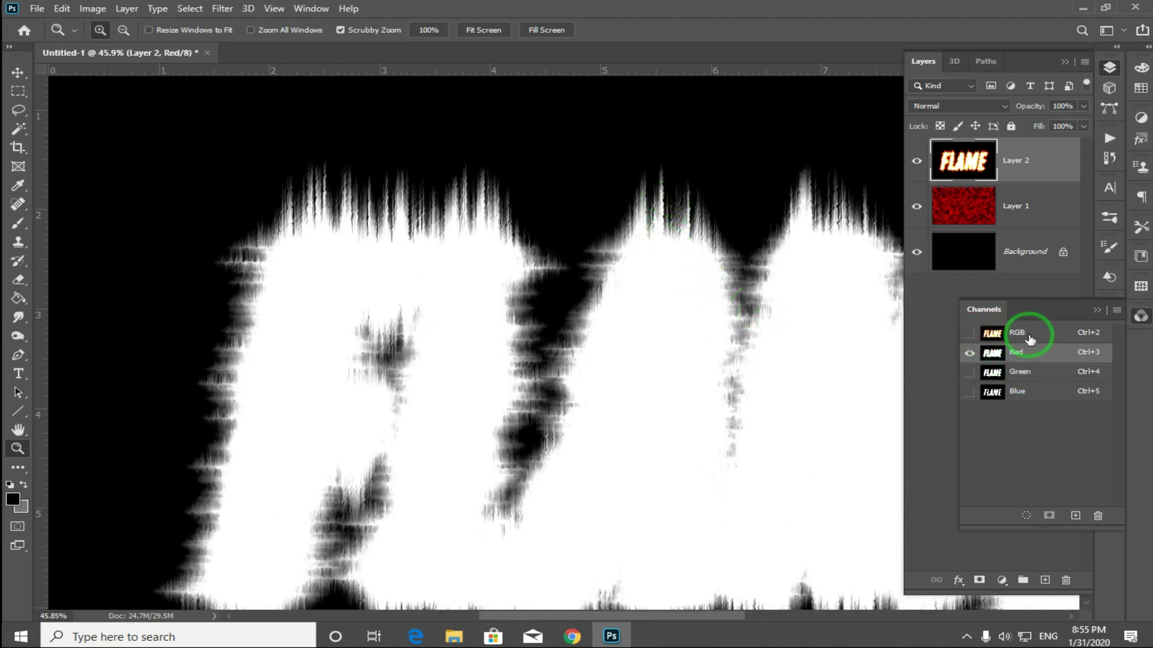
{"action": "left_click", "coordinate": [1026, 393]}
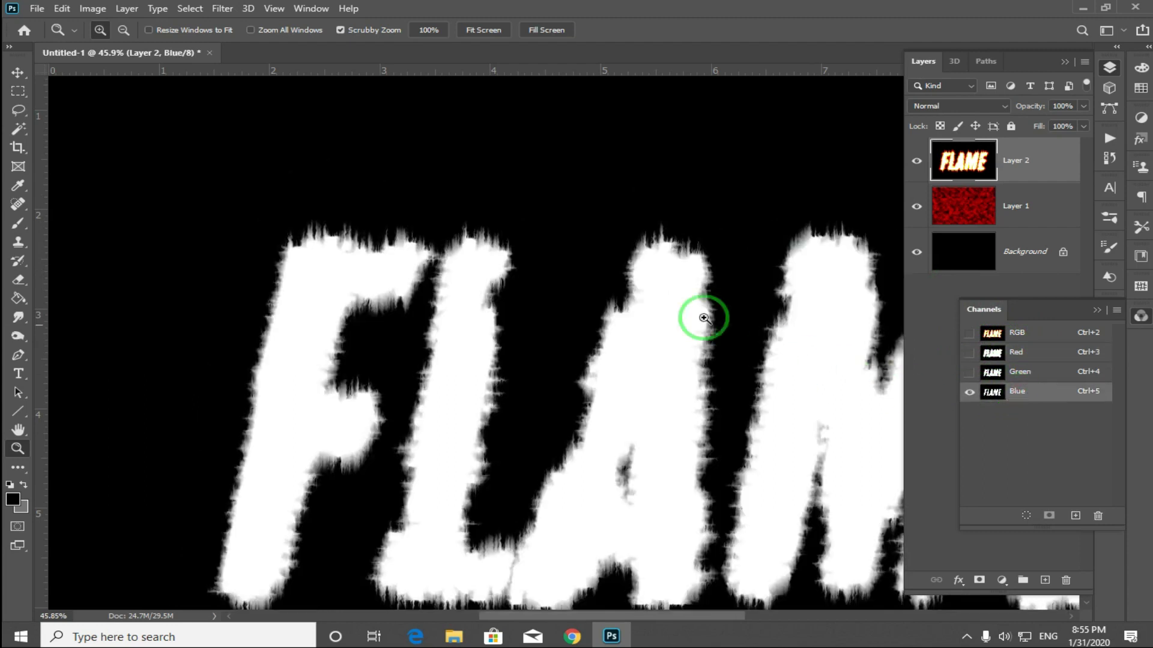
{"action": "left_click", "coordinate": [681, 252]}
{"action": "left_click", "coordinate": [681, 252], "text": "alt"}
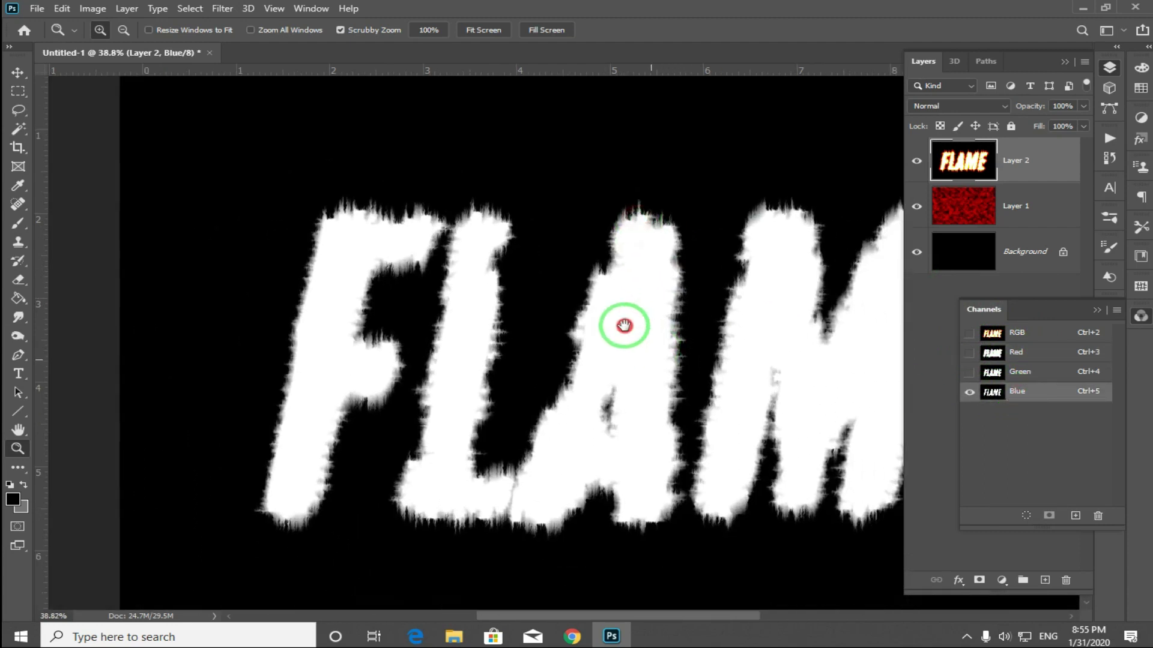
{"action": "left_click", "coordinate": [622, 323], "text": "alt"}
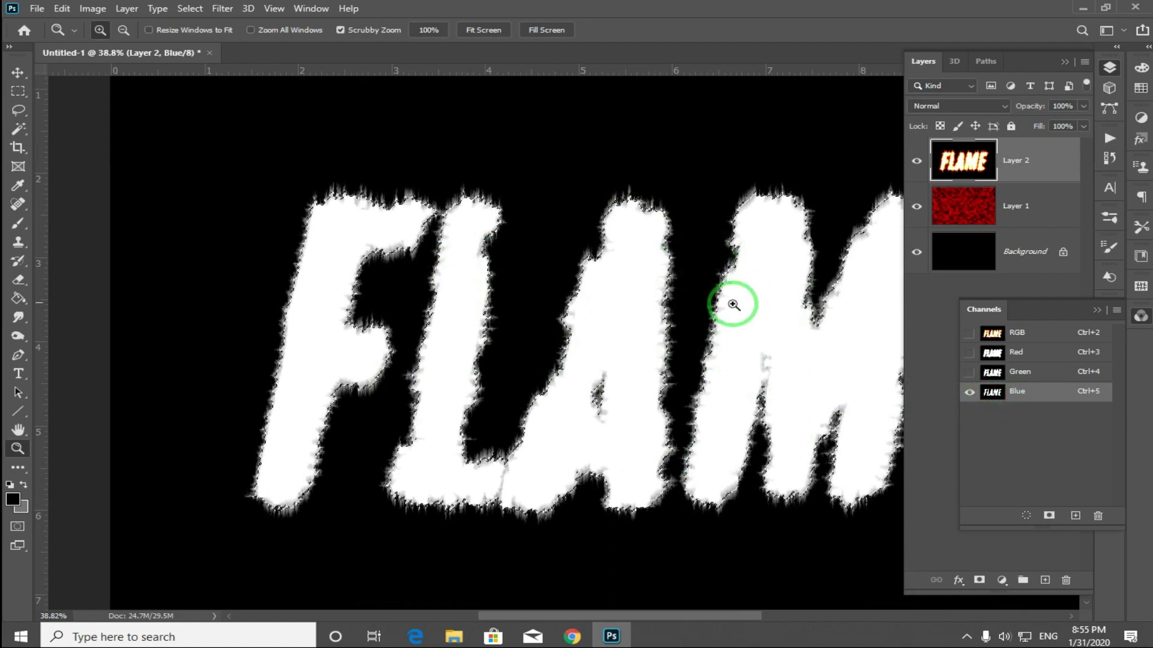
{"action": "left_click", "coordinate": [1098, 311]}
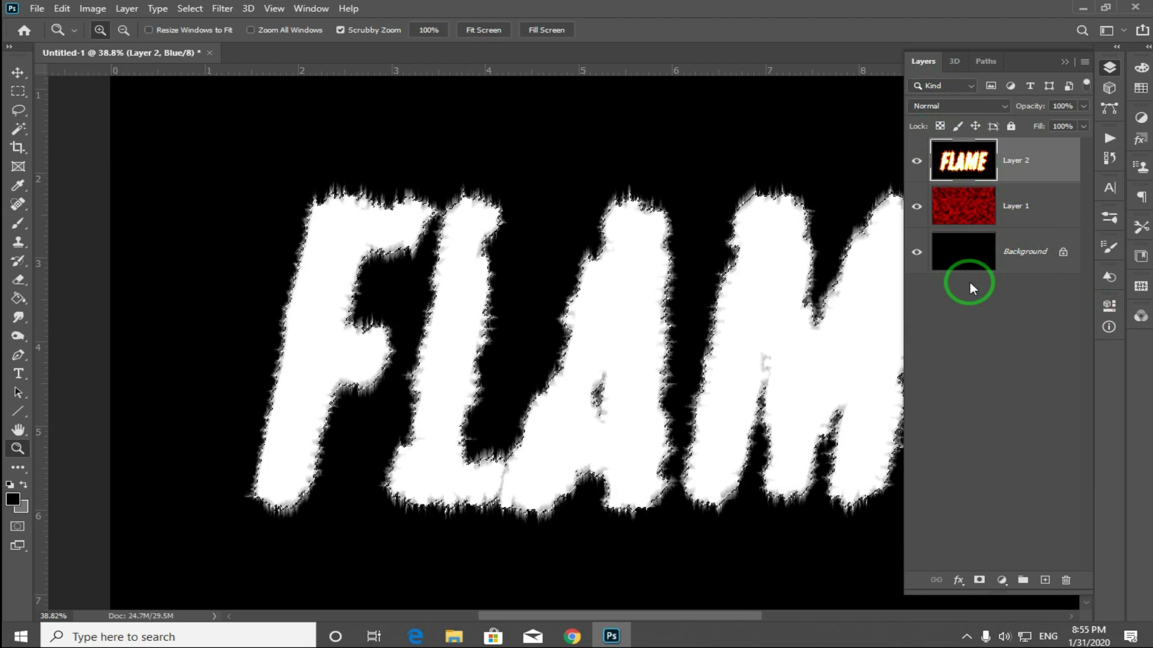
{"action": "key", "text": "ctrl+shift+n"}
{"action": "key", "text": "Return"}
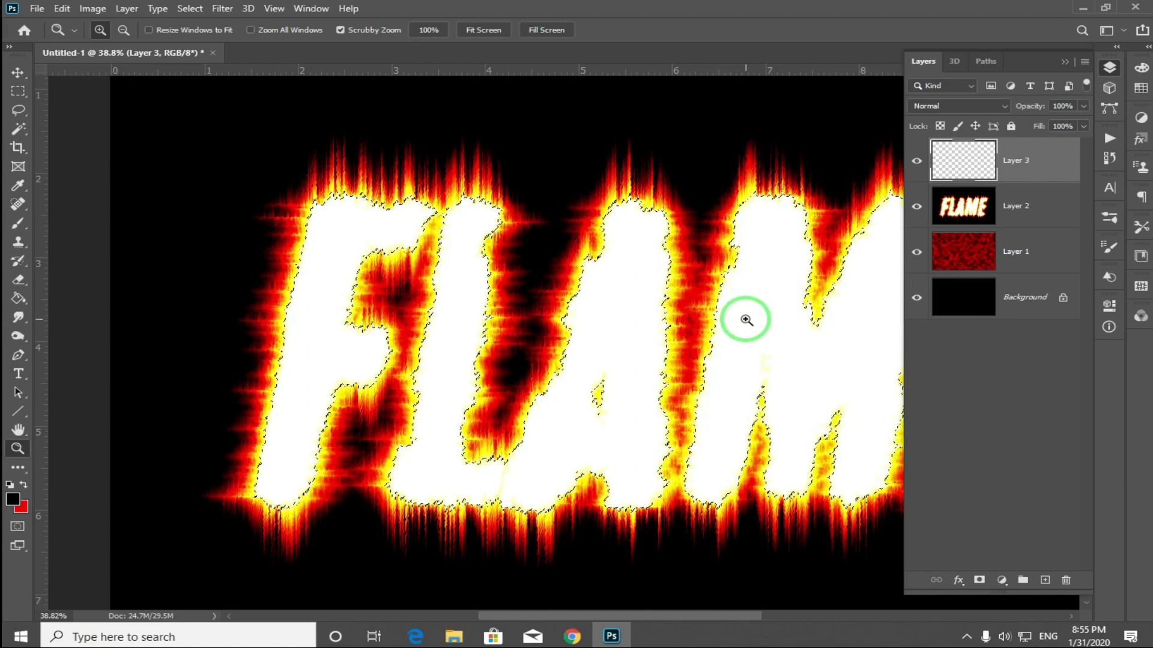
{"action": "key", "text": "alt+BackSpace"}
{"action": "key", "text": "ctrl+d"}
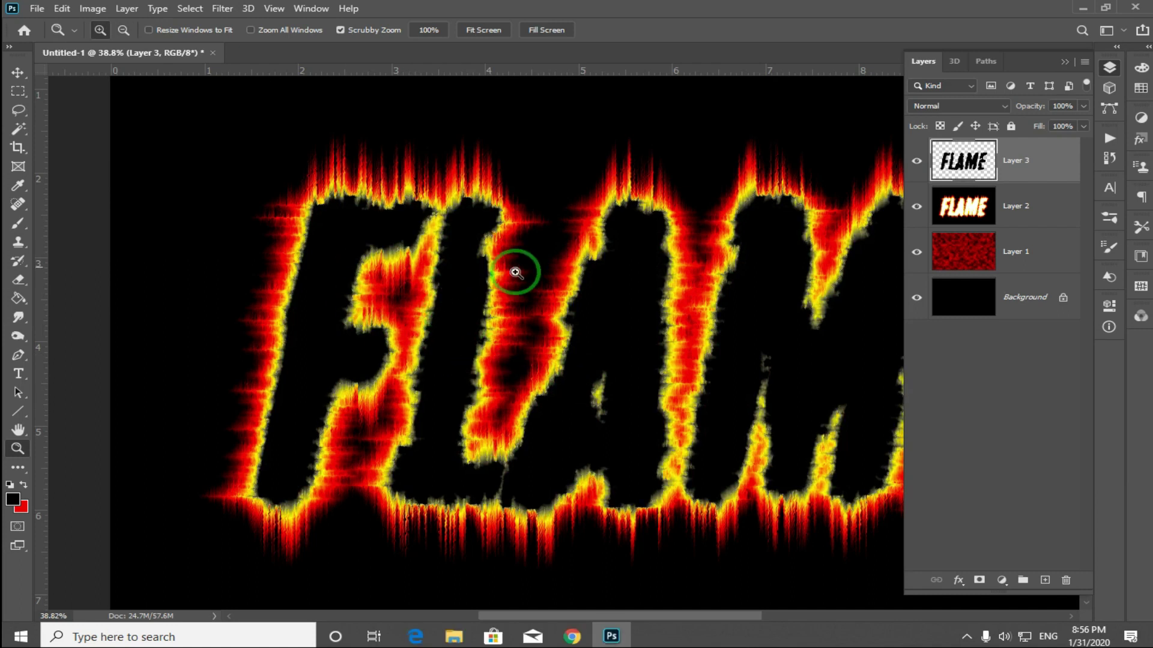
{"action": "left_click_drag", "start_coordinate": [606, 312], "coordinate": [589, 312]}
{"action": "key", "text": "Tab"}
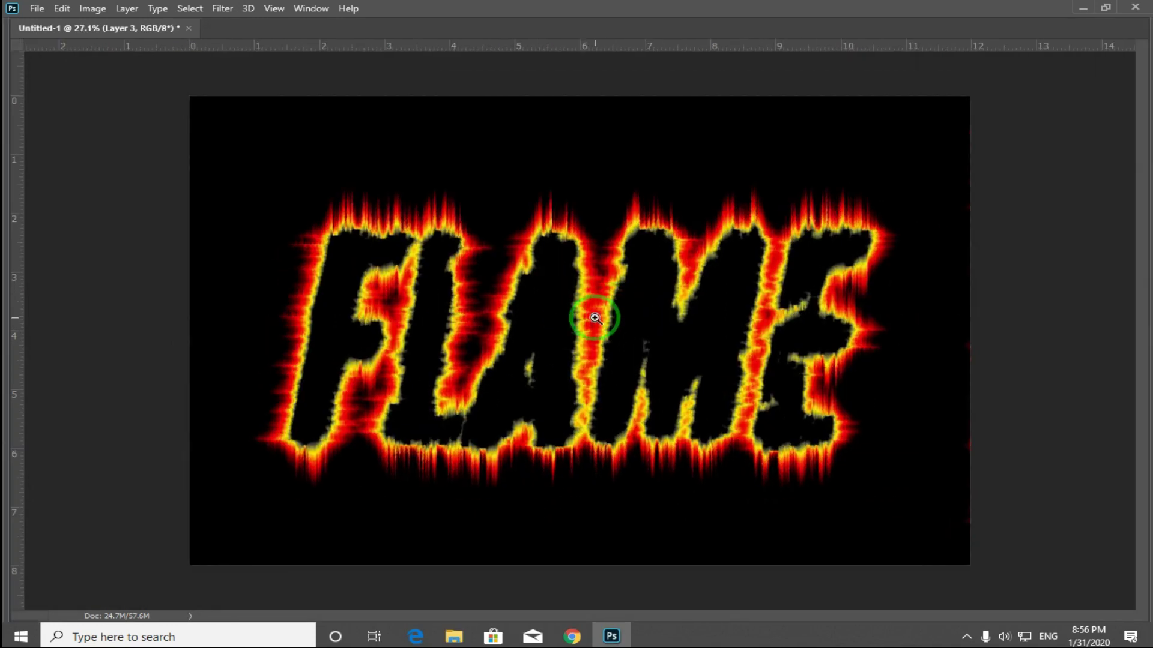
{"action": "left_click_drag", "start_coordinate": [722, 309], "coordinate": [747, 319]}
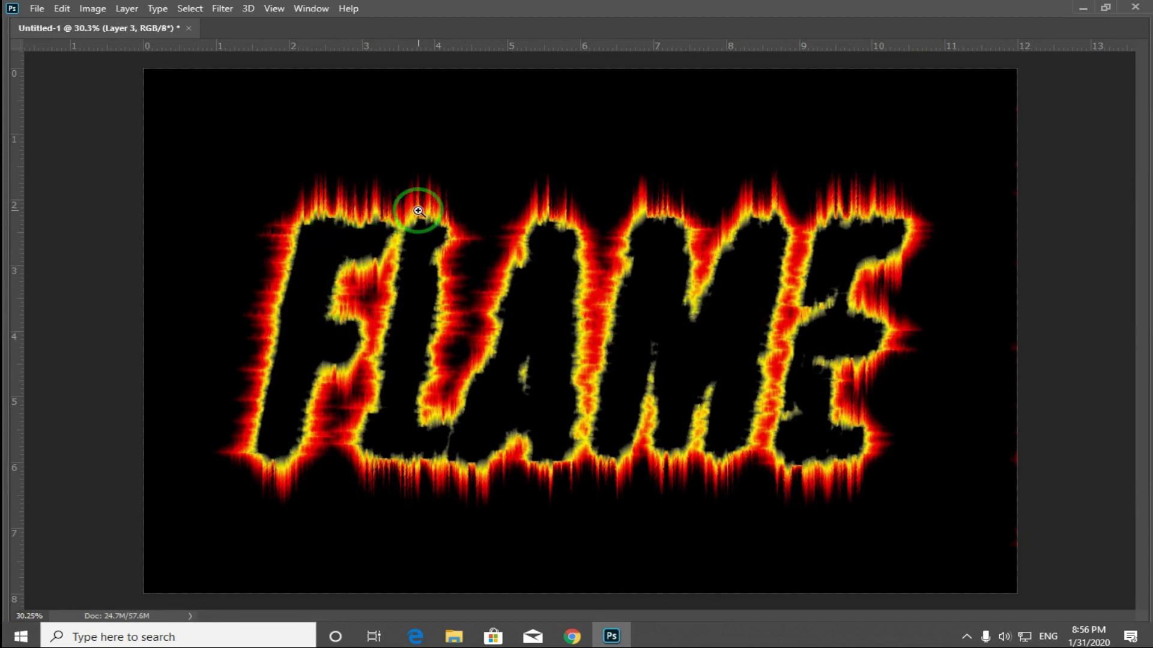
{"action": "left_click_drag", "start_coordinate": [339, 231], "coordinate": [358, 248]}
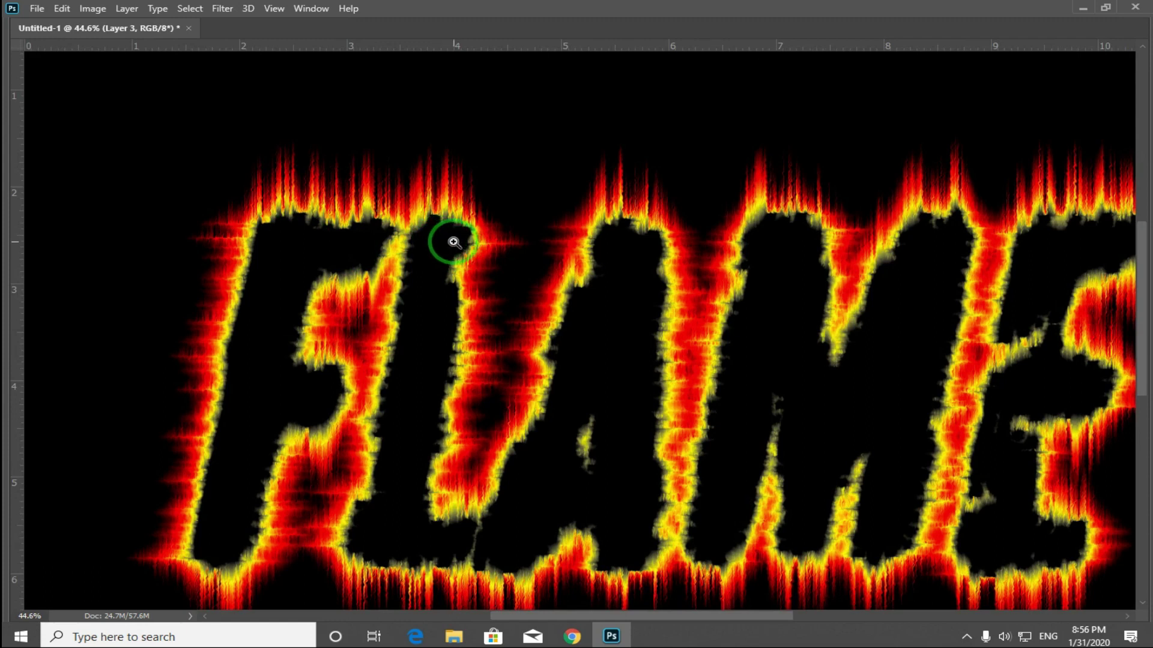
{"action": "key", "text": "Tab"}
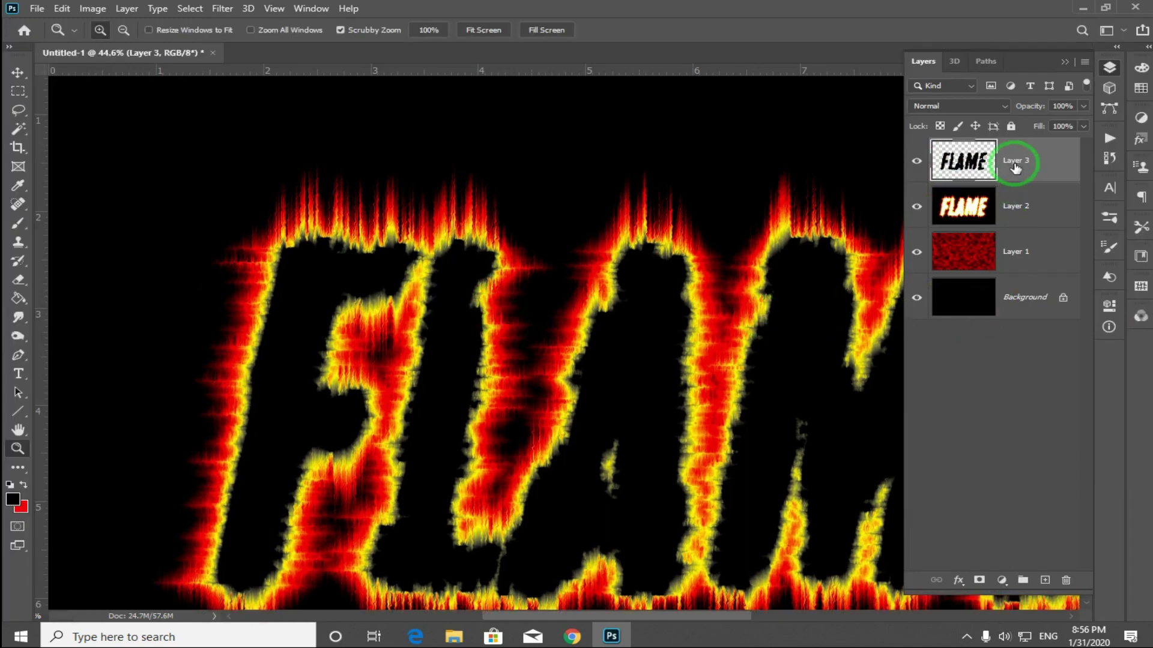
Give Layer 3 a red Inner Glow with its range lowered to 26%
{"action": "double_click", "coordinate": [1057, 163]}
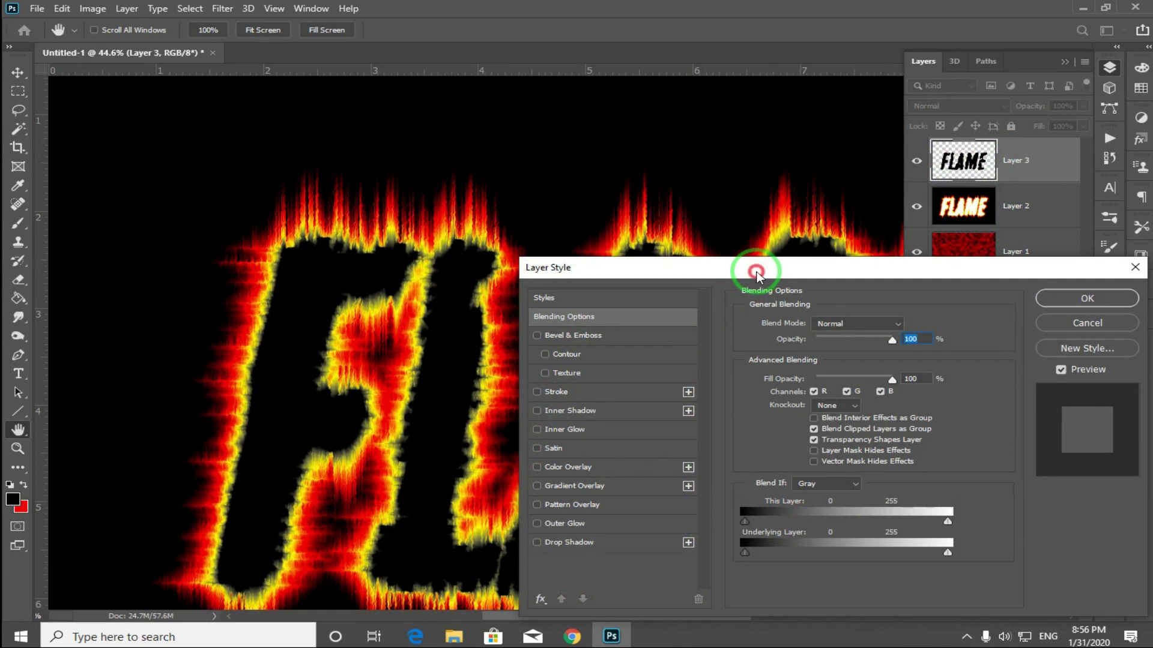
{"action": "left_click_drag", "start_coordinate": [748, 268], "coordinate": [631, 111]}
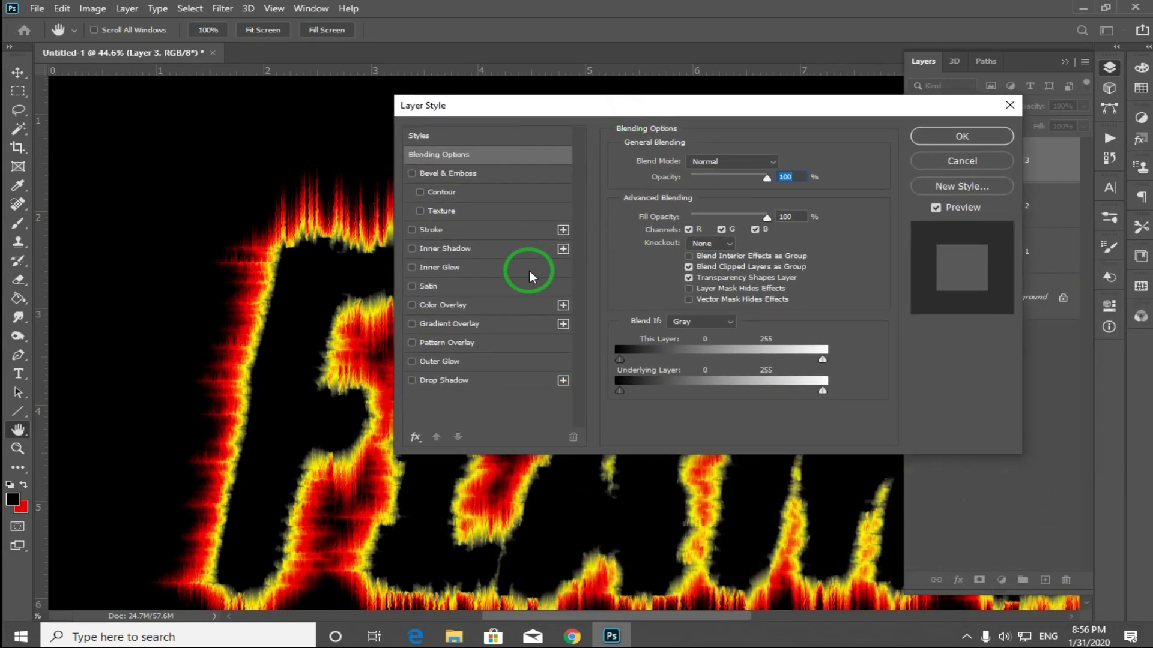
{"action": "left_click", "coordinate": [412, 267]}
{"action": "left_click", "coordinate": [456, 267]}
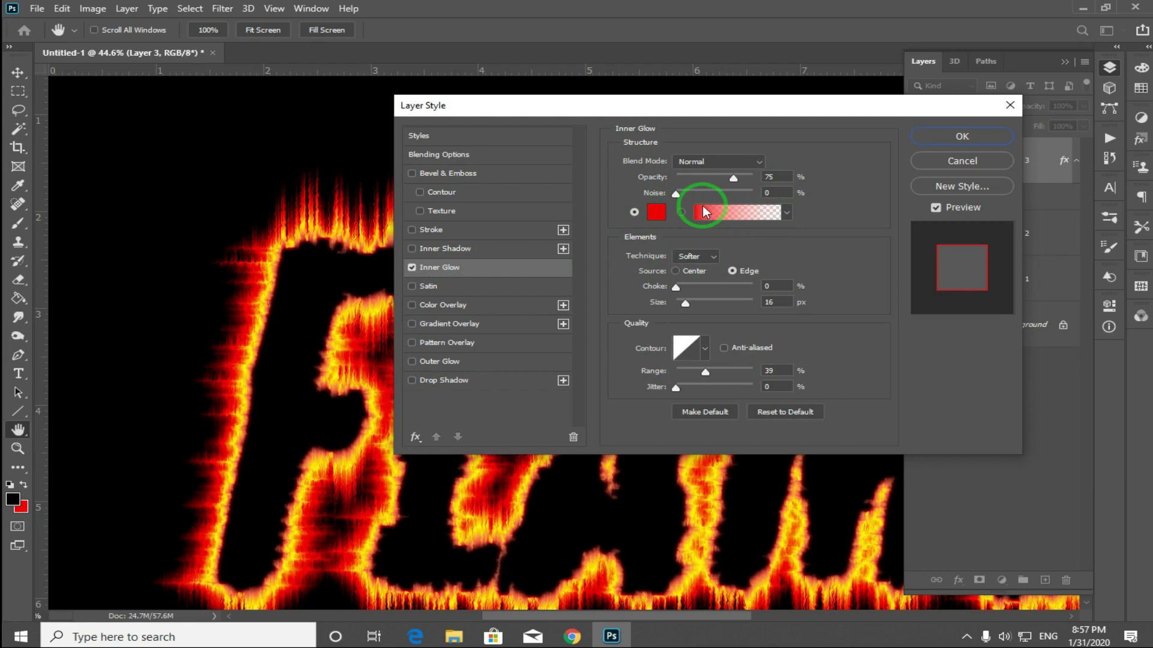
{"action": "left_click", "coordinate": [657, 212]}
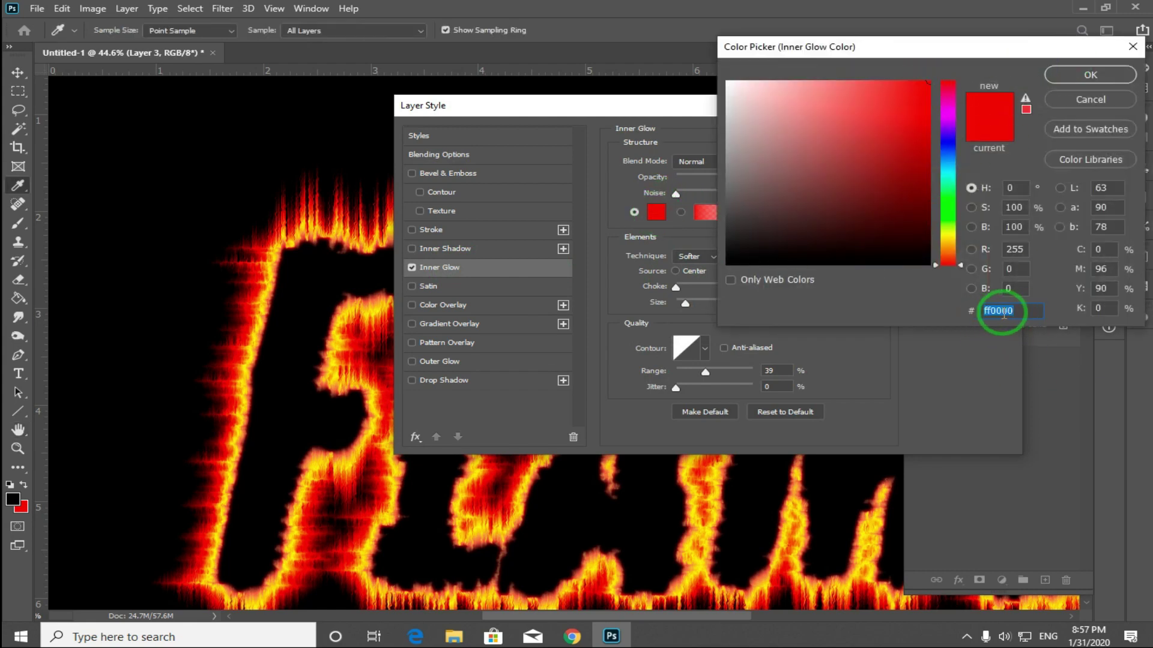
{"action": "left_click", "coordinate": [1090, 76]}
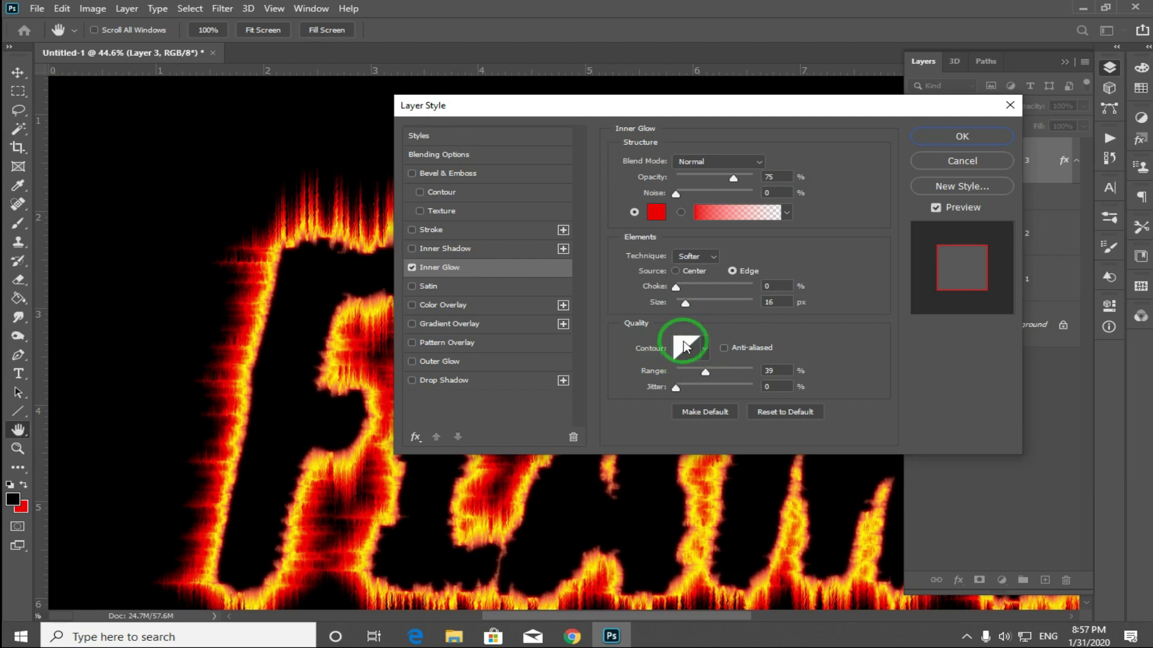
{"action": "left_click_drag", "start_coordinate": [706, 373], "coordinate": [673, 389]}
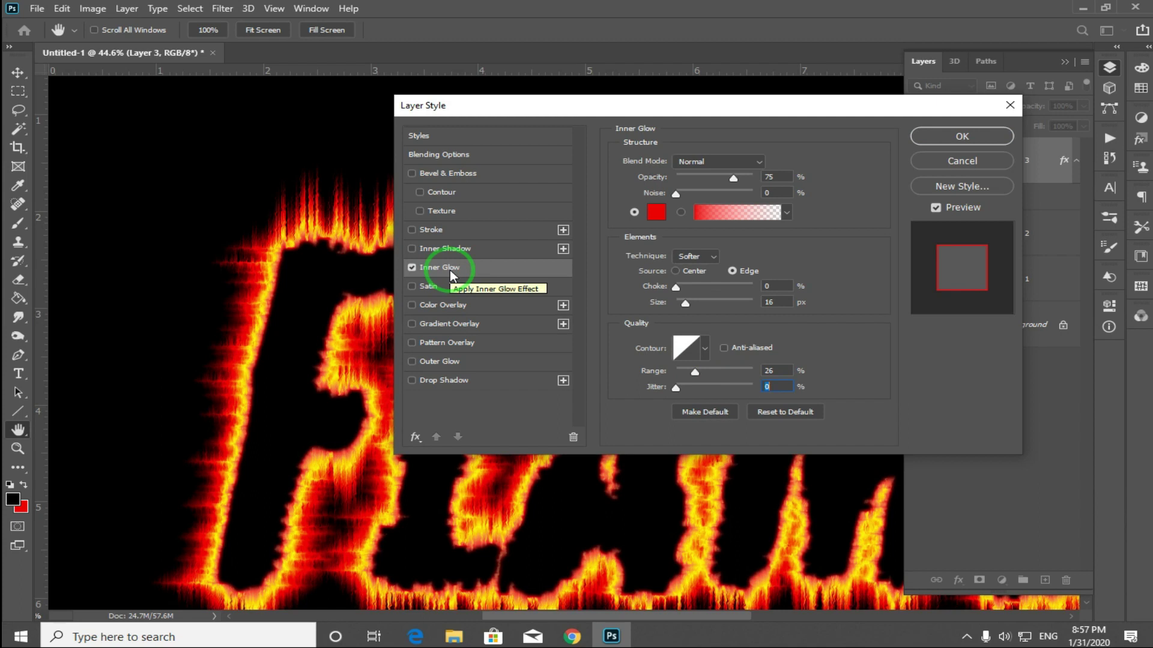
Give Layer 3 a red Outer Glow using Dissolve, with 30% opacity and 21% spread
{"action": "left_click", "coordinate": [447, 362]}
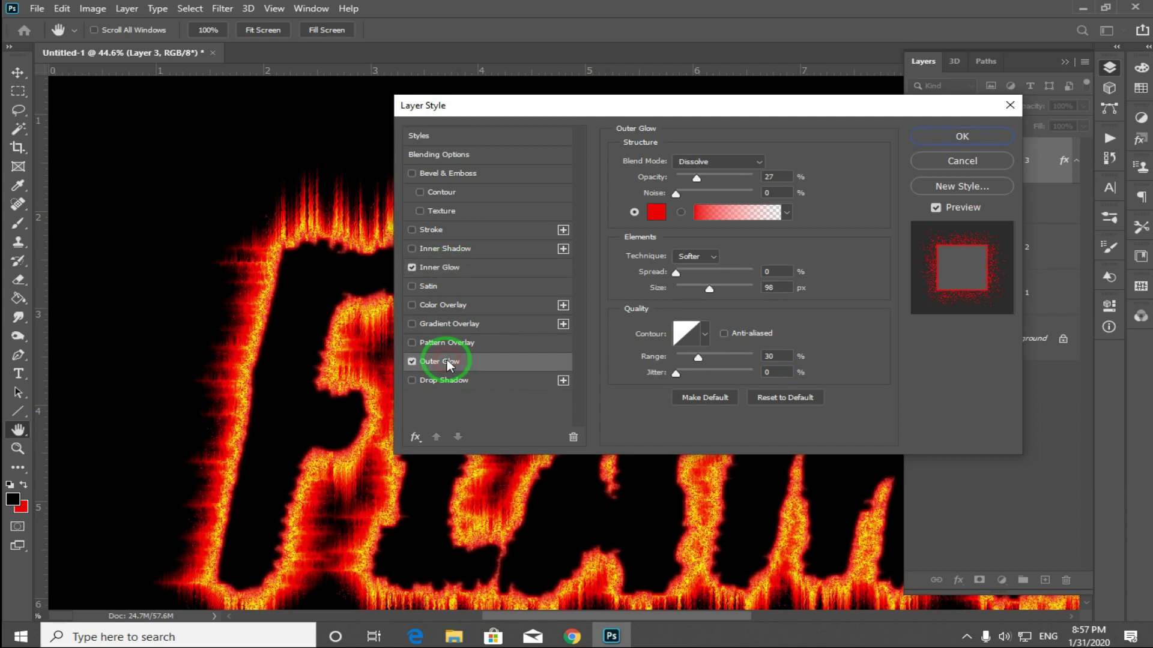
{"action": "left_click", "coordinate": [750, 160]}
{"action": "left_click", "coordinate": [909, 102]}
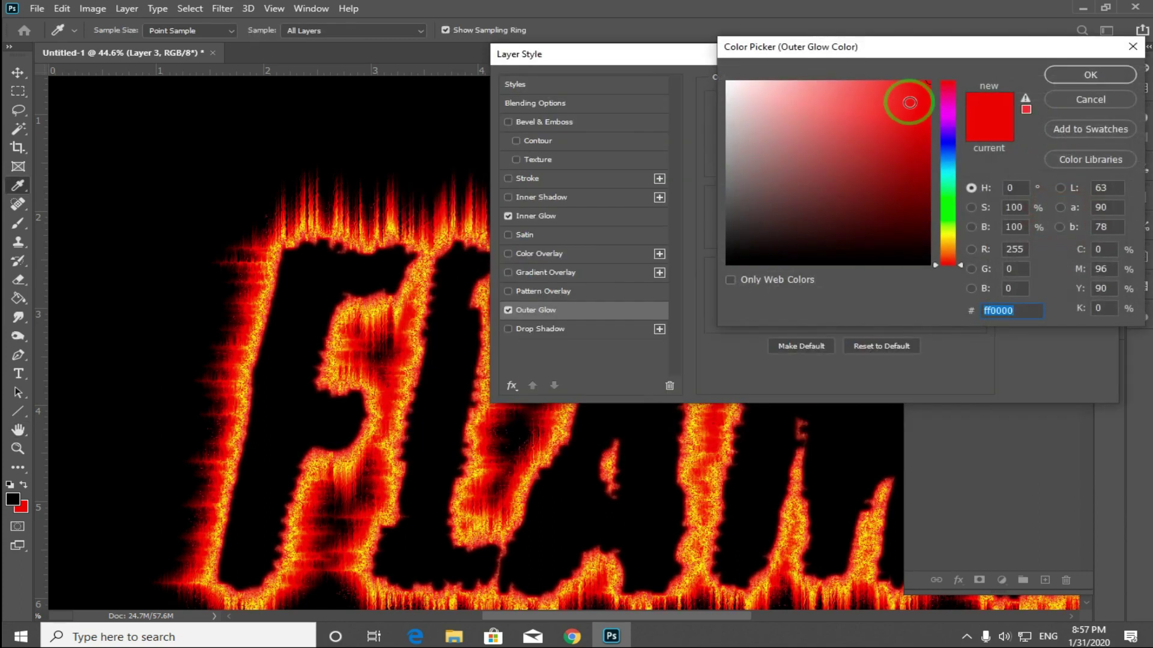
{"action": "left_click", "coordinate": [1123, 75]}
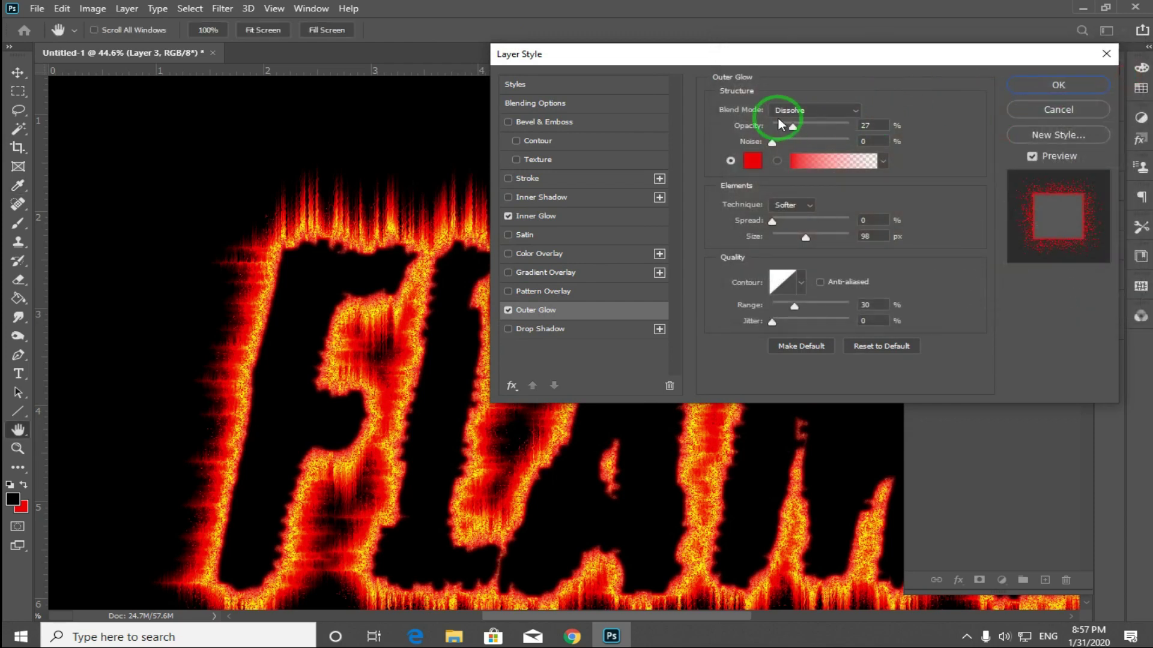
{"action": "left_click_drag", "start_coordinate": [793, 127], "coordinate": [801, 128]}
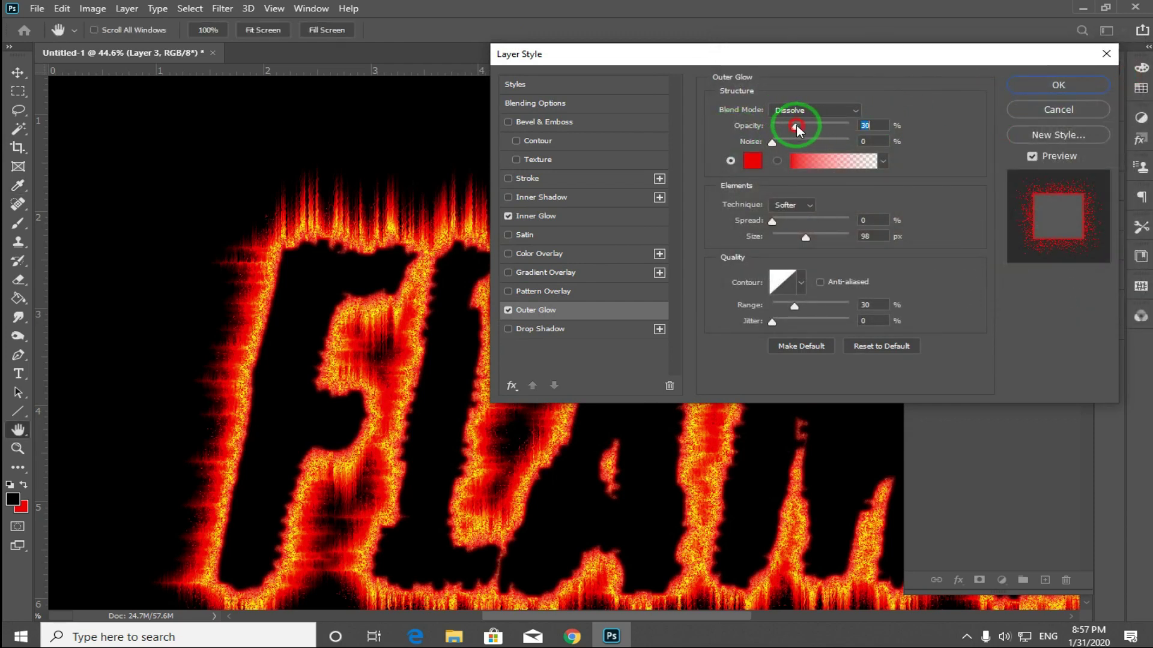
{"action": "left_click", "coordinate": [807, 206]}
{"action": "left_click_drag", "start_coordinate": [773, 224], "coordinate": [796, 237]}
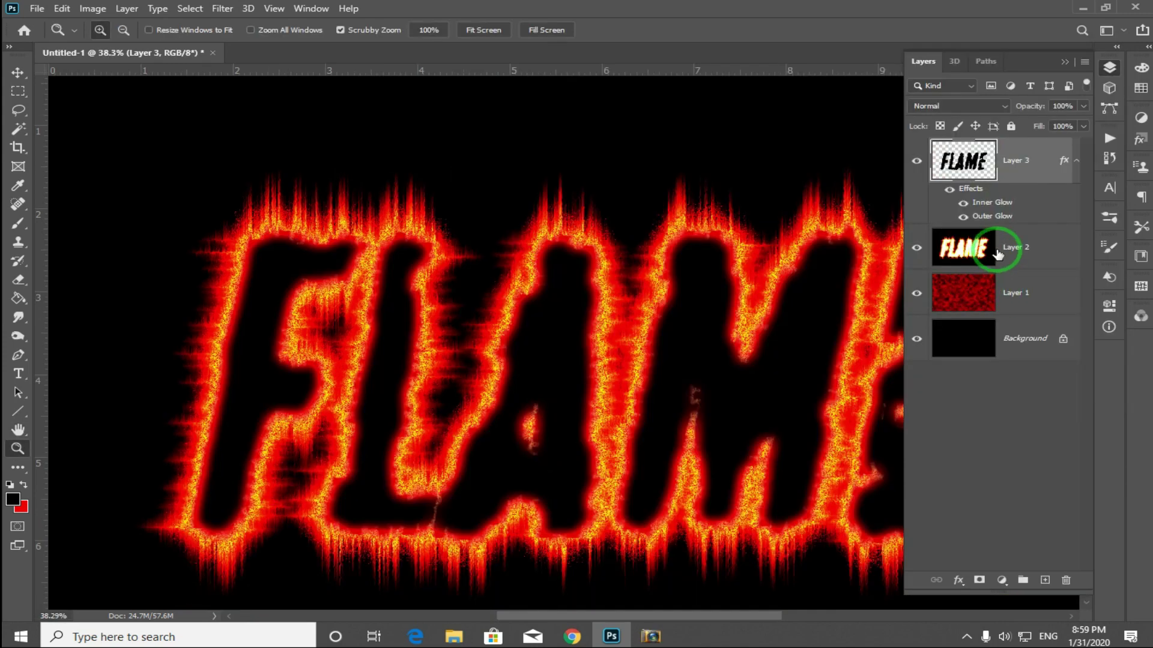
Switch Layer 2's blend mode to Screen and fit the whole image in view
{"action": "left_click", "coordinate": [1013, 249]}
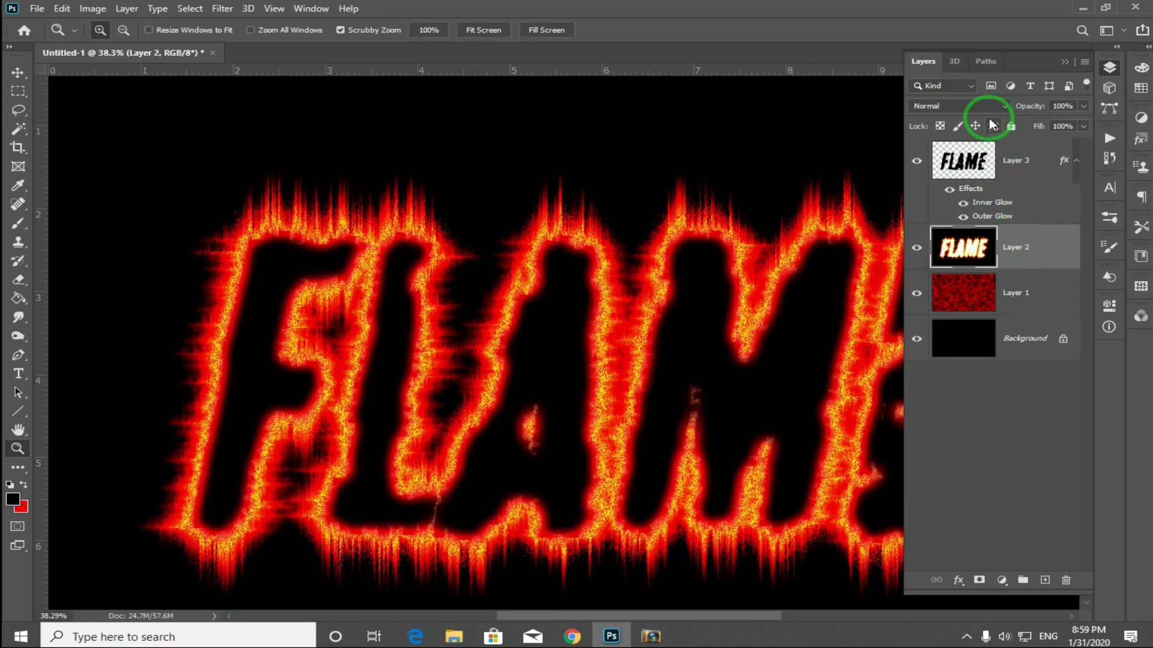
{"action": "left_click", "coordinate": [960, 106]}
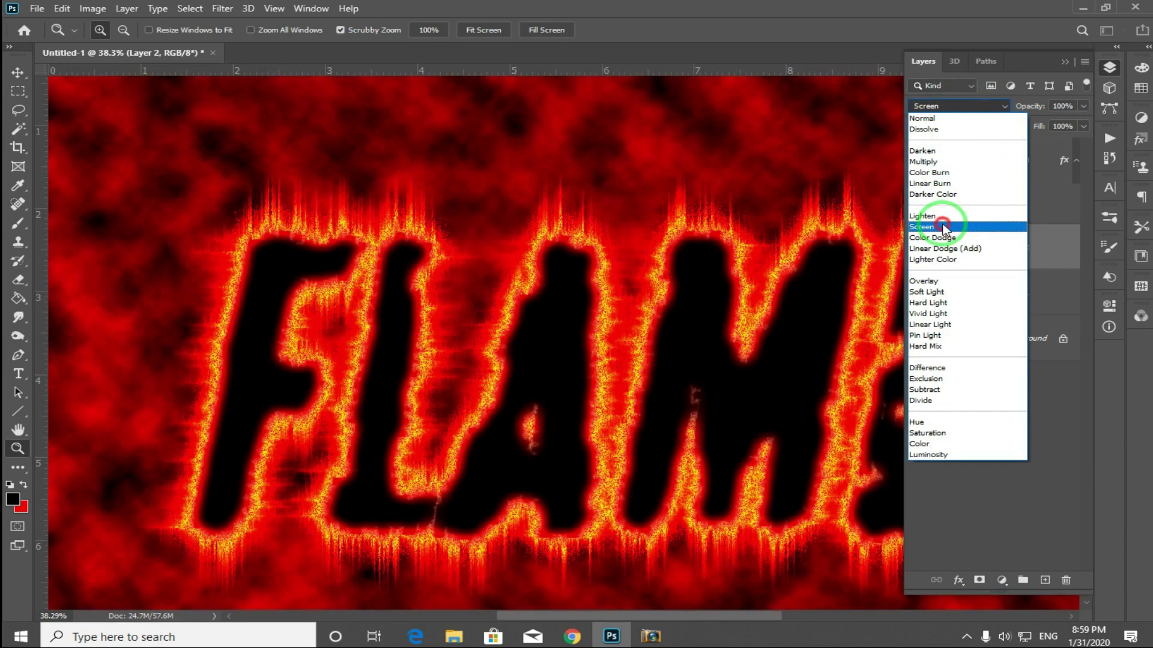
{"action": "left_click", "coordinate": [944, 227]}
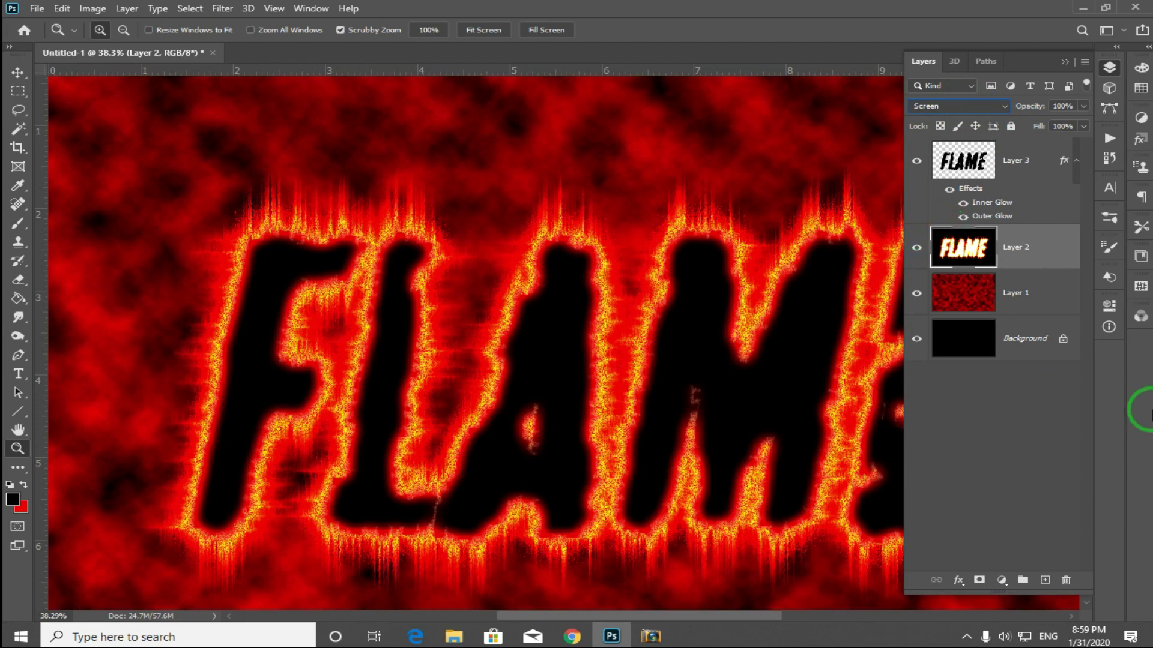
{"action": "key", "text": "ctrl+minus"}
{"action": "key", "text": "ctrl+minus"}
{"action": "key", "text": "ctrl+minus"}
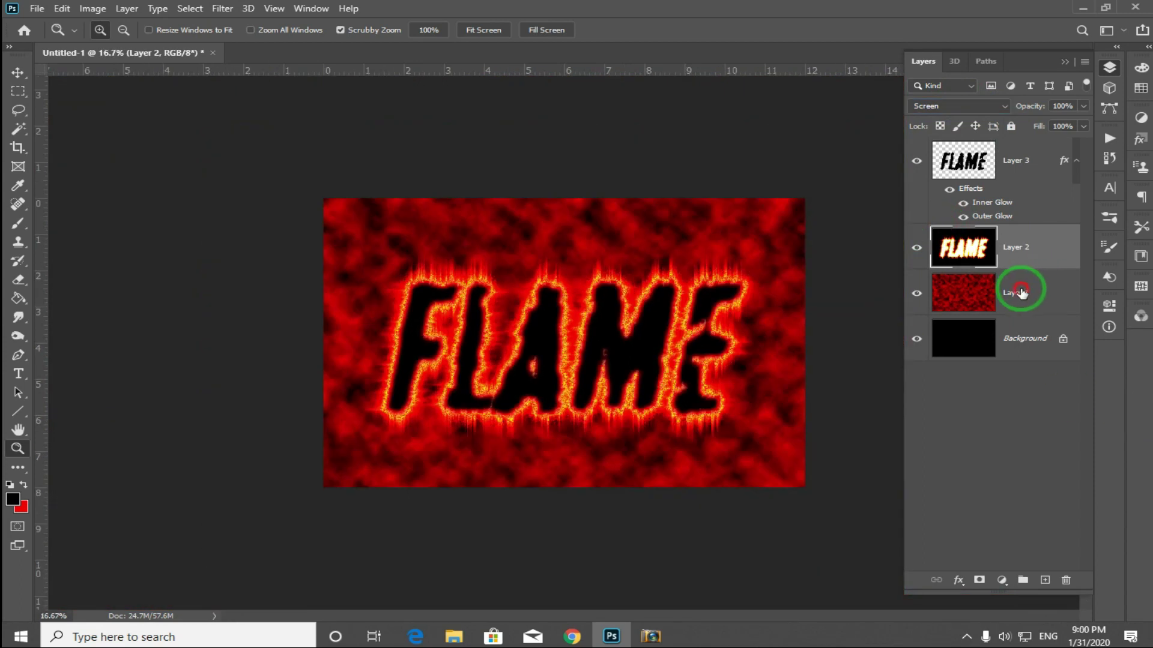
Add a black layer mask to red-clouds Layer 1, hiding it, and zoom onto the text
{"action": "left_click", "coordinate": [1021, 293]}
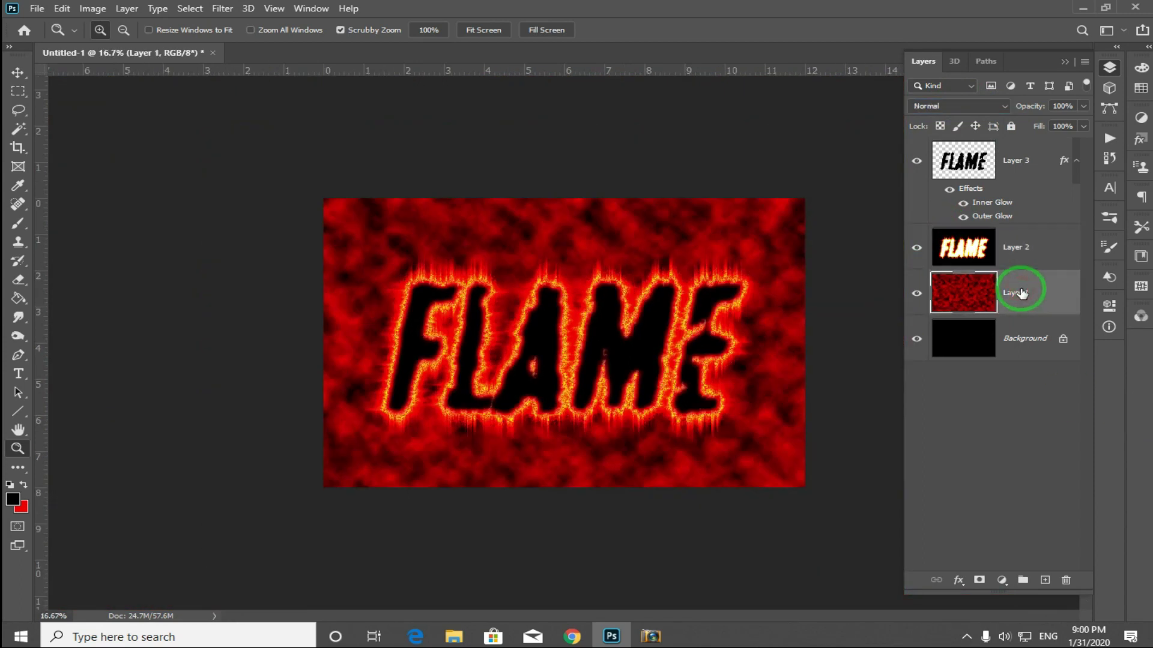
{"action": "left_click", "coordinate": [980, 581], "text": "alt"}
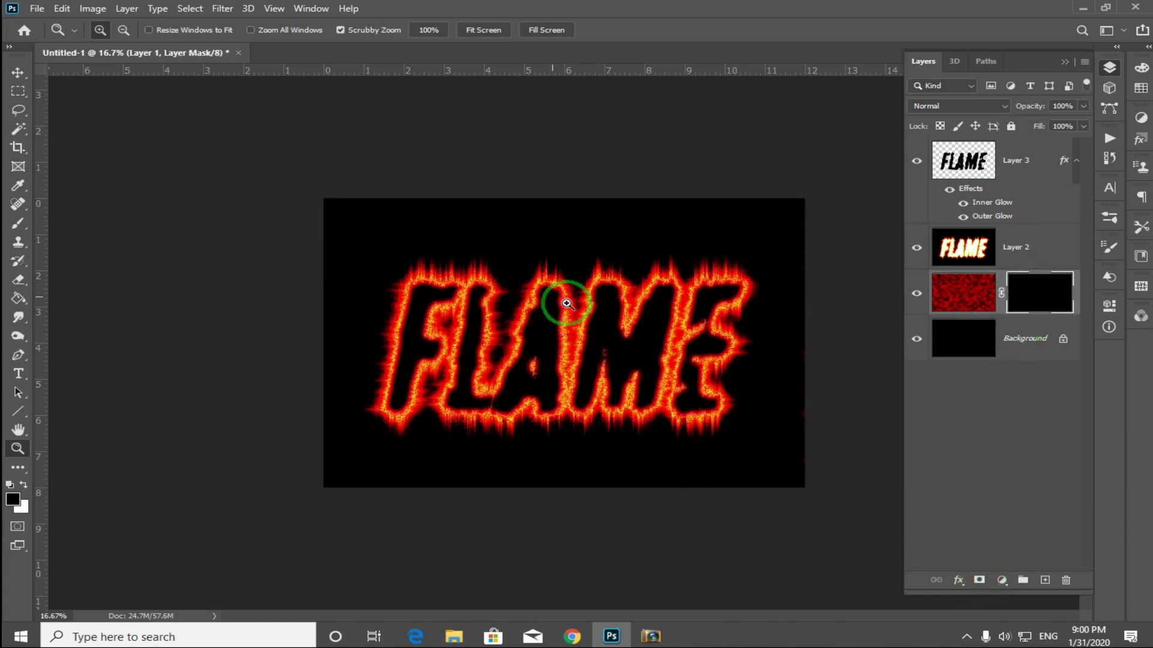
{"action": "left_click_drag", "start_coordinate": [566, 344], "coordinate": [651, 347]}
{"action": "left_click_drag", "start_coordinate": [579, 306], "coordinate": [625, 316]}
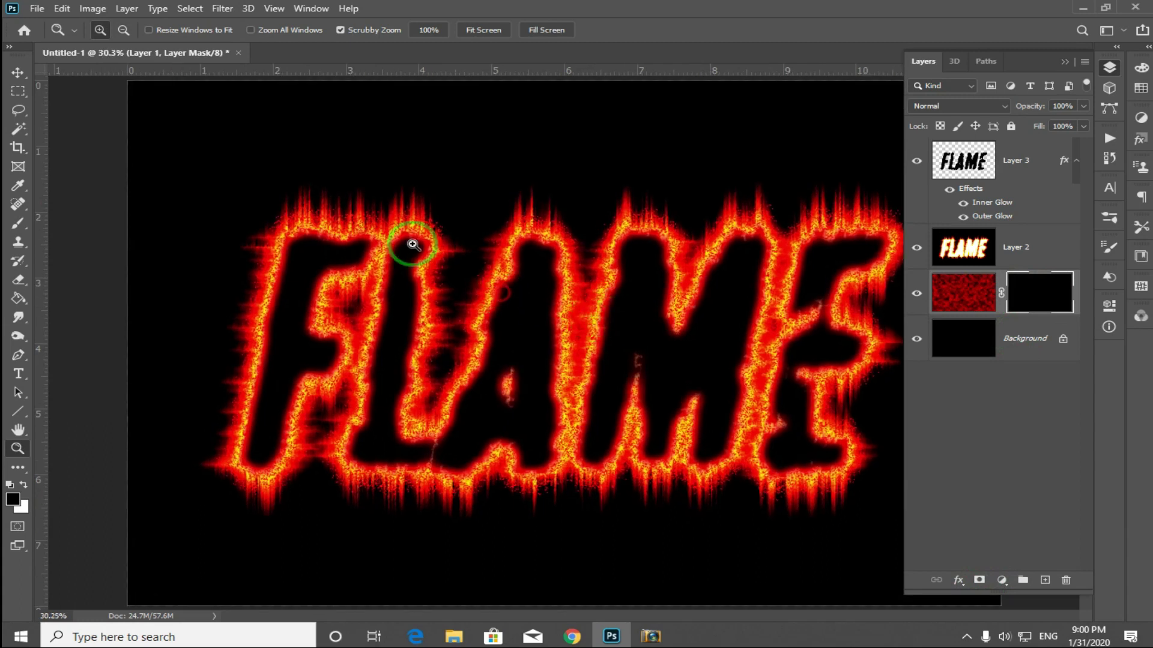
Set up an 800 px white brush from the brush presets
{"action": "key", "text": "b"}
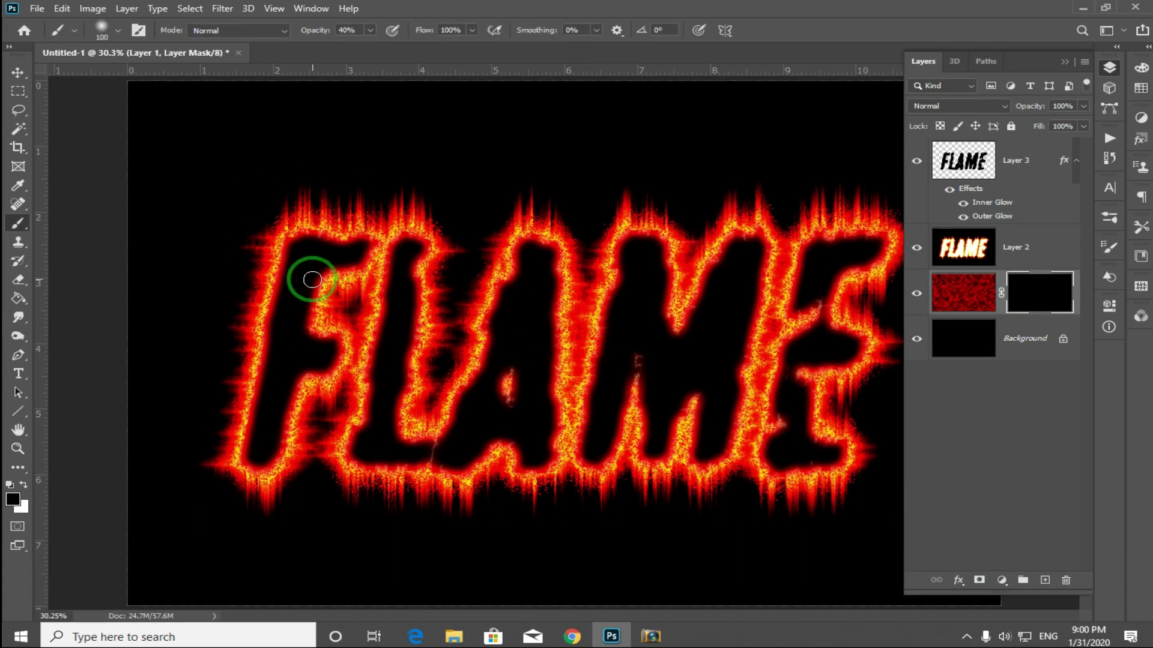
{"action": "key", "text": "bracketright"}
{"action": "key", "text": "bracketright"}
{"action": "key", "text": "bracketright"}
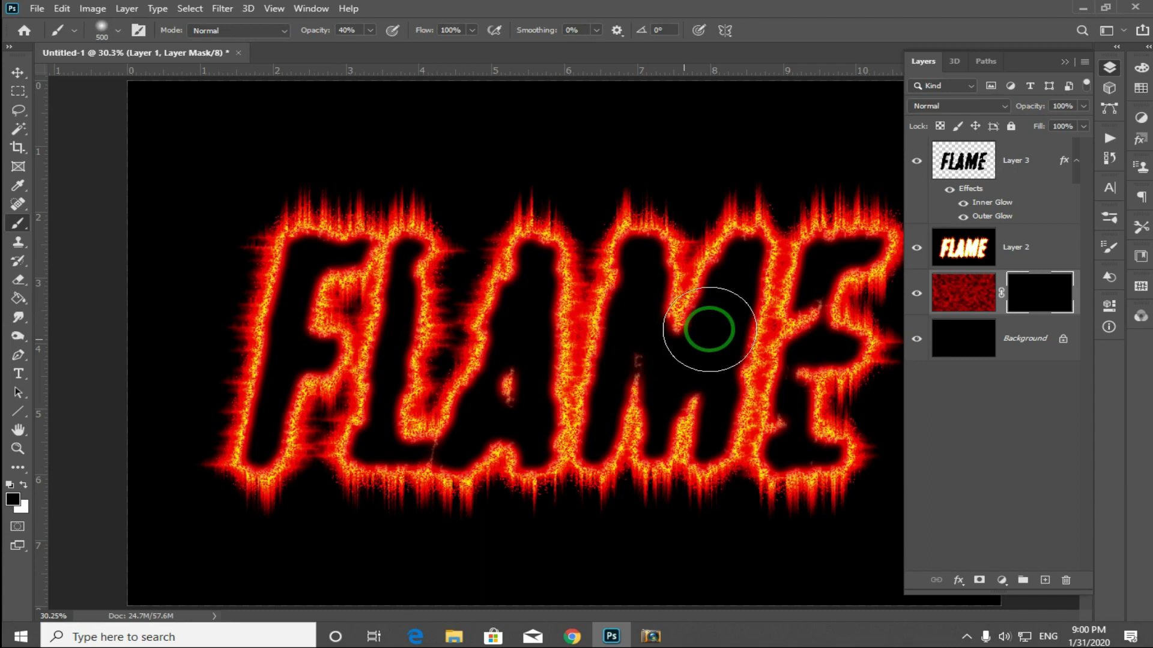
{"action": "key", "text": "bracketright"}
{"action": "key", "text": "bracketright"}
{"action": "key", "text": "bracketright"}
{"action": "key", "text": "bracketright"}
{"action": "key", "text": "bracketright"}
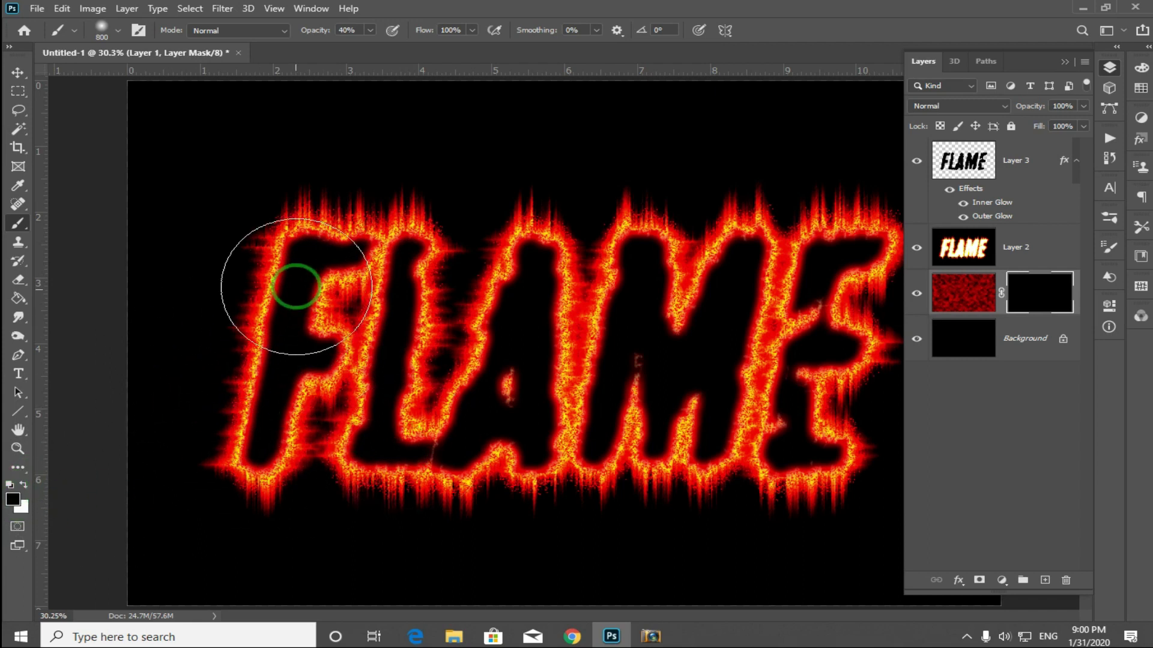
{"action": "key", "text": "x"}
{"action": "right_click", "coordinate": [268, 237]}
{"action": "double_click", "coordinate": [399, 301]}
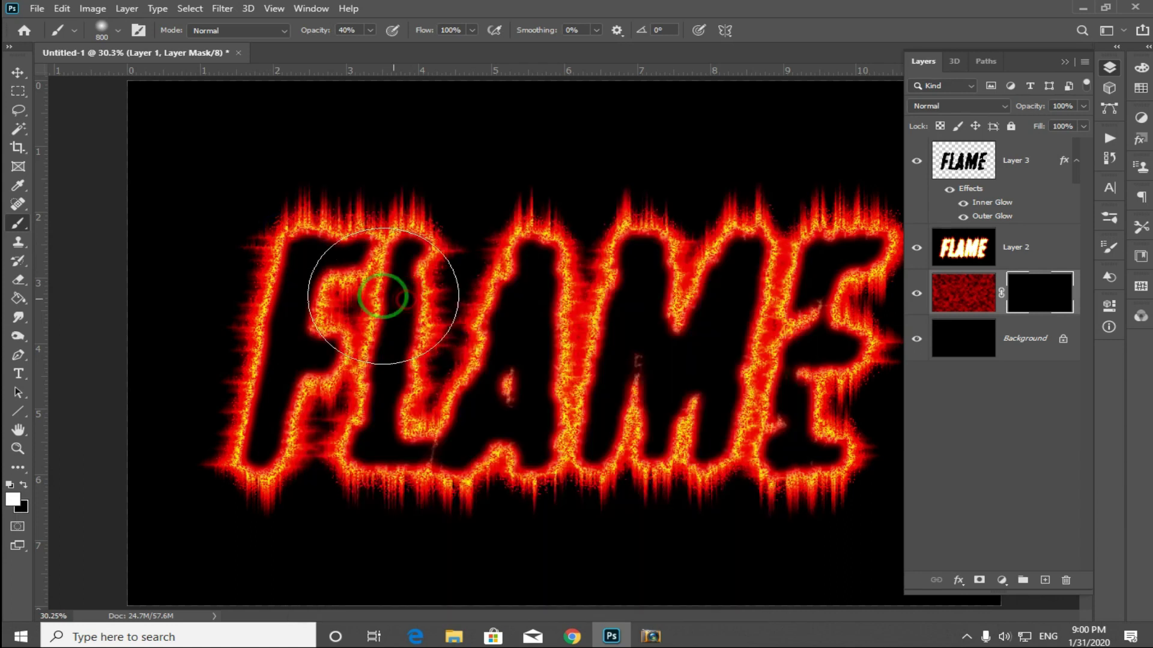
Paint white on the mask to reveal red haze around the F, L and A
{"action": "mouse_move", "coordinate": [268, 253]}
{"action": "left_mouse_down"}
{"action": "mouse_move", "coordinate": [289, 214]}
{"action": "mouse_move", "coordinate": [631, 274]}
{"action": "mouse_move", "coordinate": [537, 278]}
{"action": "mouse_move", "coordinate": [675, 236]}
{"action": "mouse_move", "coordinate": [812, 258]}
{"action": "mouse_move", "coordinate": [339, 325]}
{"action": "mouse_move", "coordinate": [231, 377]}
{"action": "mouse_move", "coordinate": [281, 298]}
{"action": "mouse_move", "coordinate": [218, 437]}
{"action": "left_mouse_up"}
{"action": "key", "text": "Tab"}
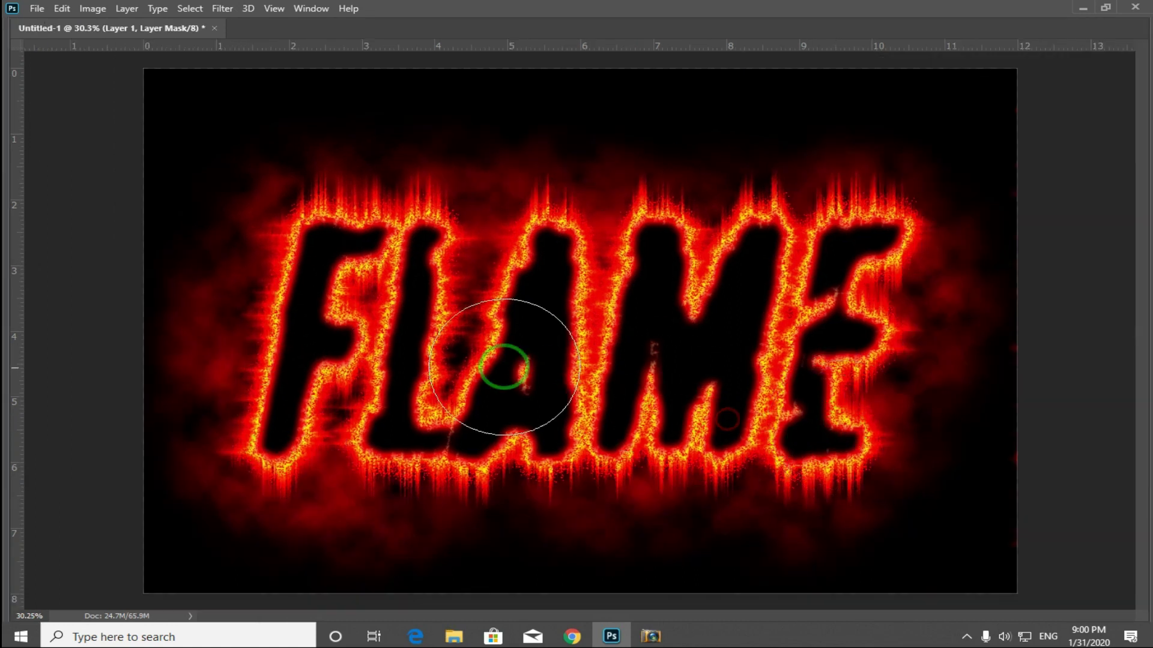
{"action": "mouse_move", "coordinate": [456, 356]}
{"action": "left_mouse_down"}
{"action": "mouse_move", "coordinate": [496, 353]}
{"action": "mouse_move", "coordinate": [442, 270]}
{"action": "mouse_move", "coordinate": [489, 326]}
{"action": "mouse_move", "coordinate": [521, 329]}
{"action": "left_mouse_up"}
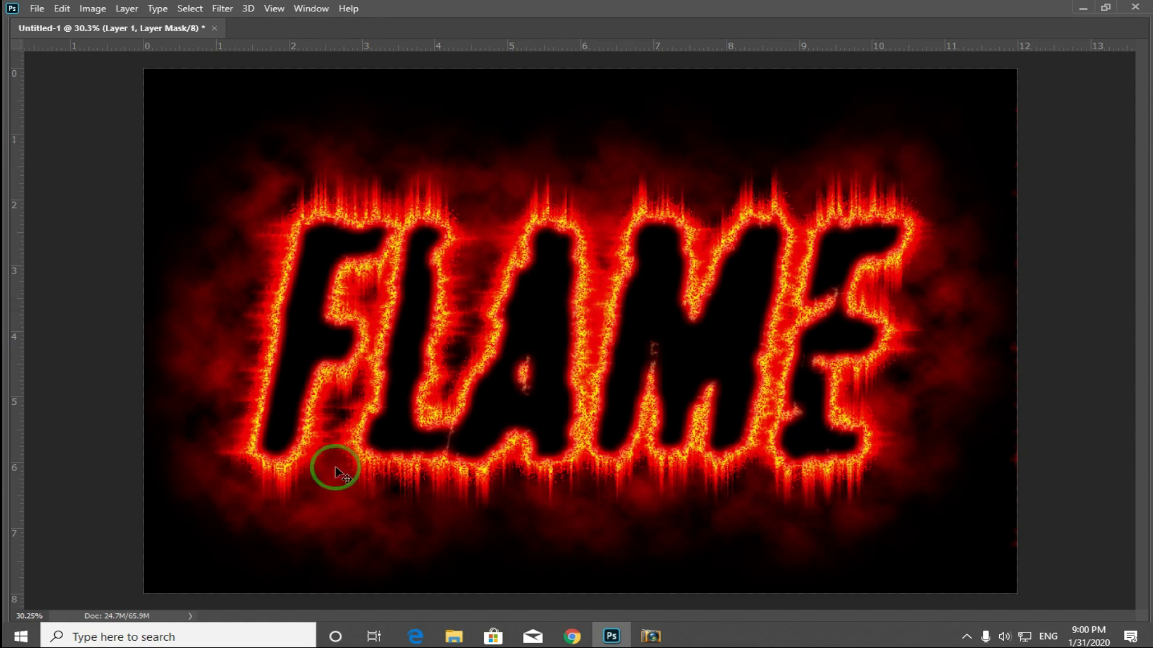
{"action": "key", "text": "Tab"}
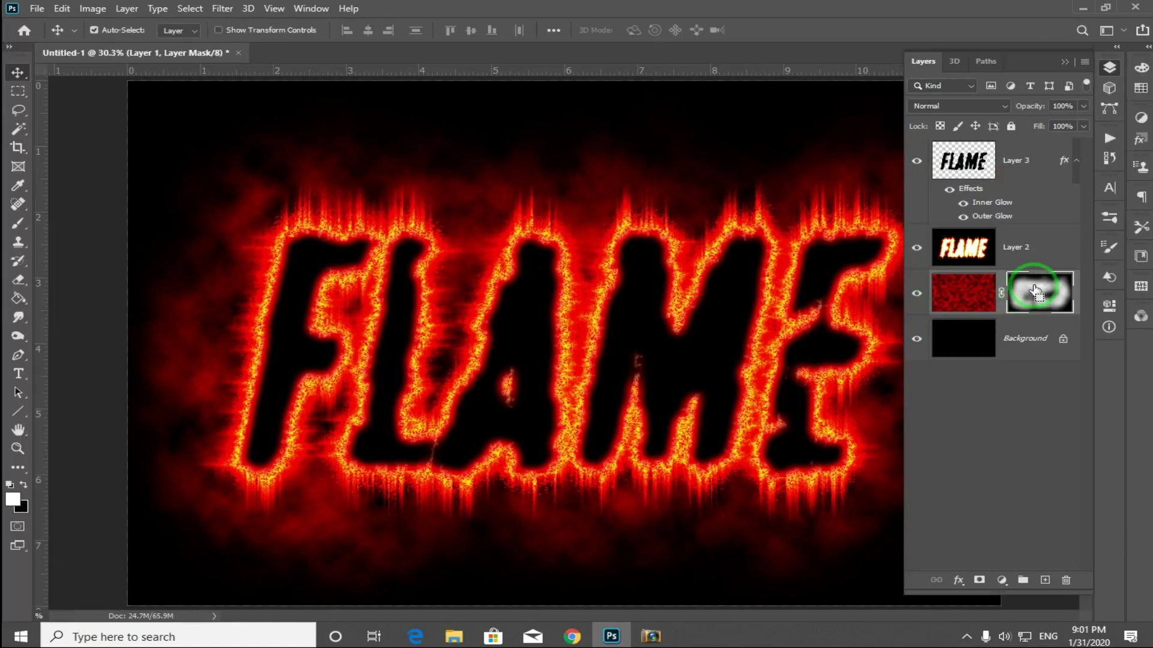
Create a new Layer 4, pick a new background colour, and render Clouds onto it
{"action": "key", "text": "ctrl+shift+n"}
{"action": "key", "text": "Return"}
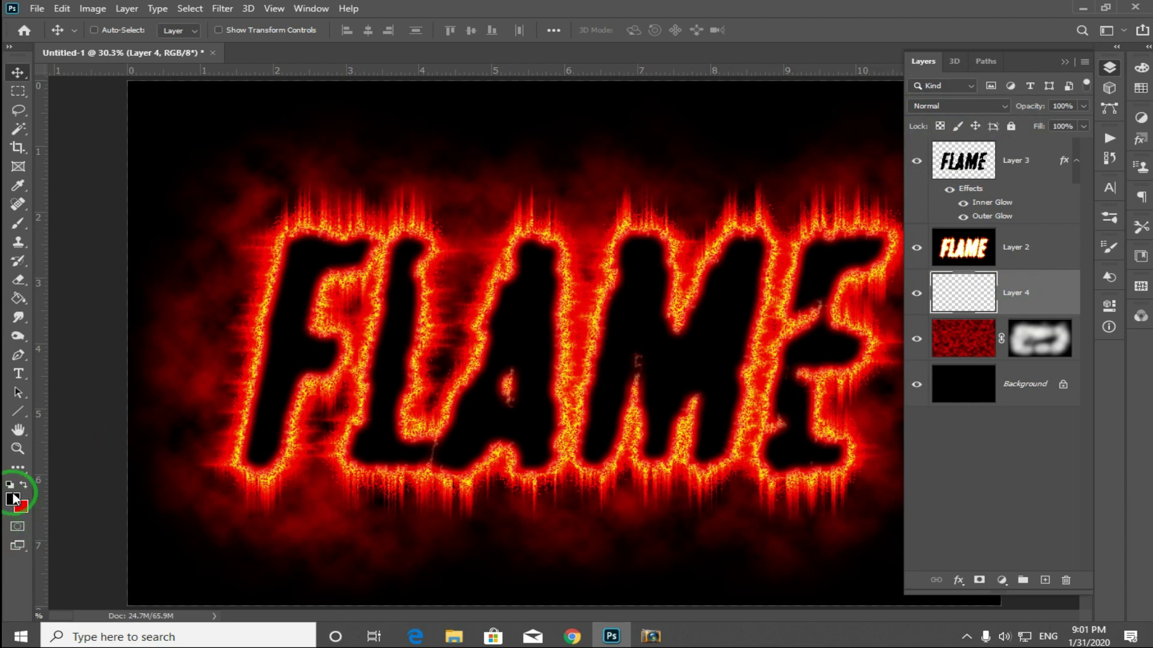
{"action": "left_click", "coordinate": [24, 509]}
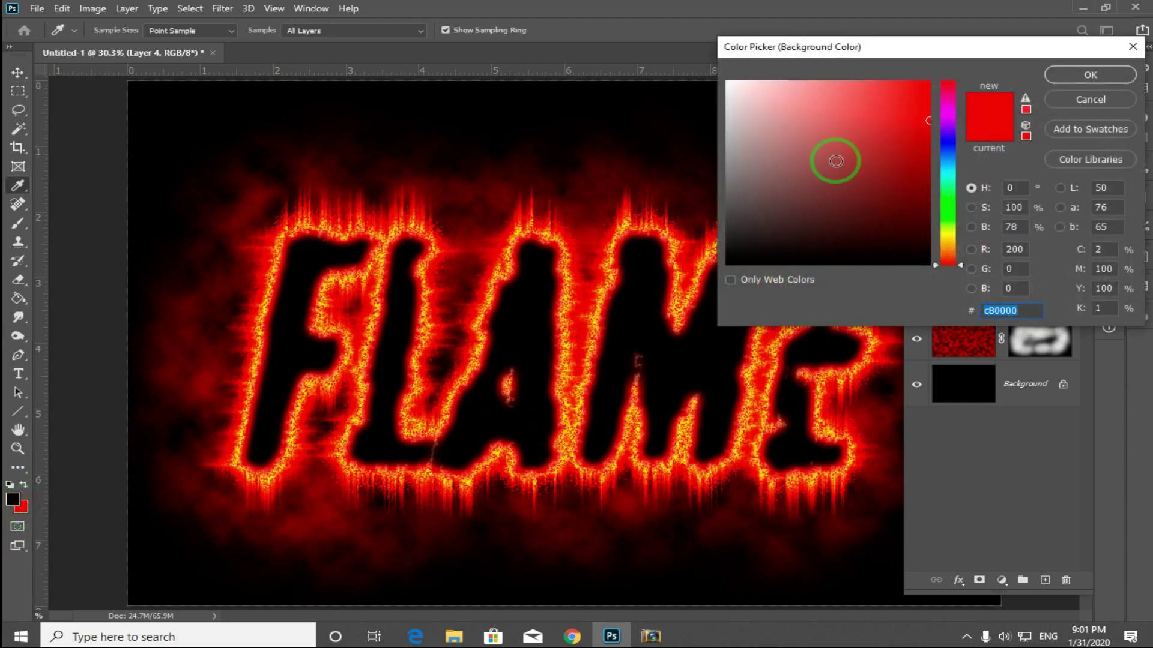
{"action": "left_click_drag", "start_coordinate": [835, 159], "coordinate": [642, 15]}
{"action": "key", "text": "Return"}
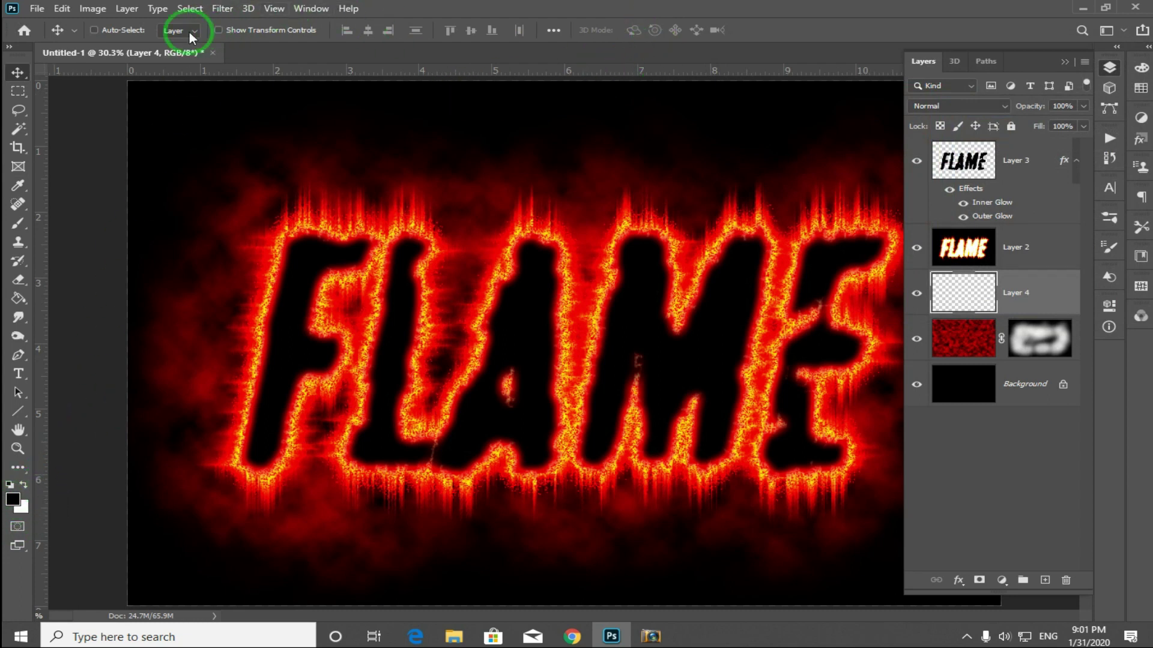
{"action": "left_click", "coordinate": [227, 11]}
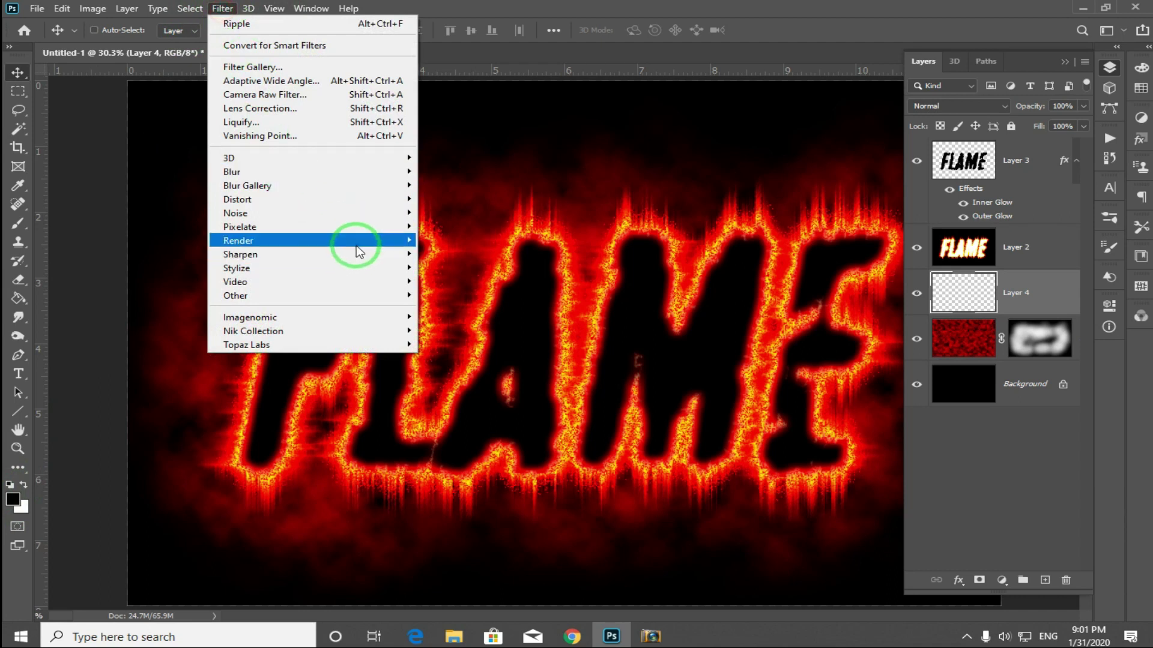
{"action": "mouse_move", "coordinate": [353, 246]}
{"action": "left_click", "coordinate": [463, 289]}
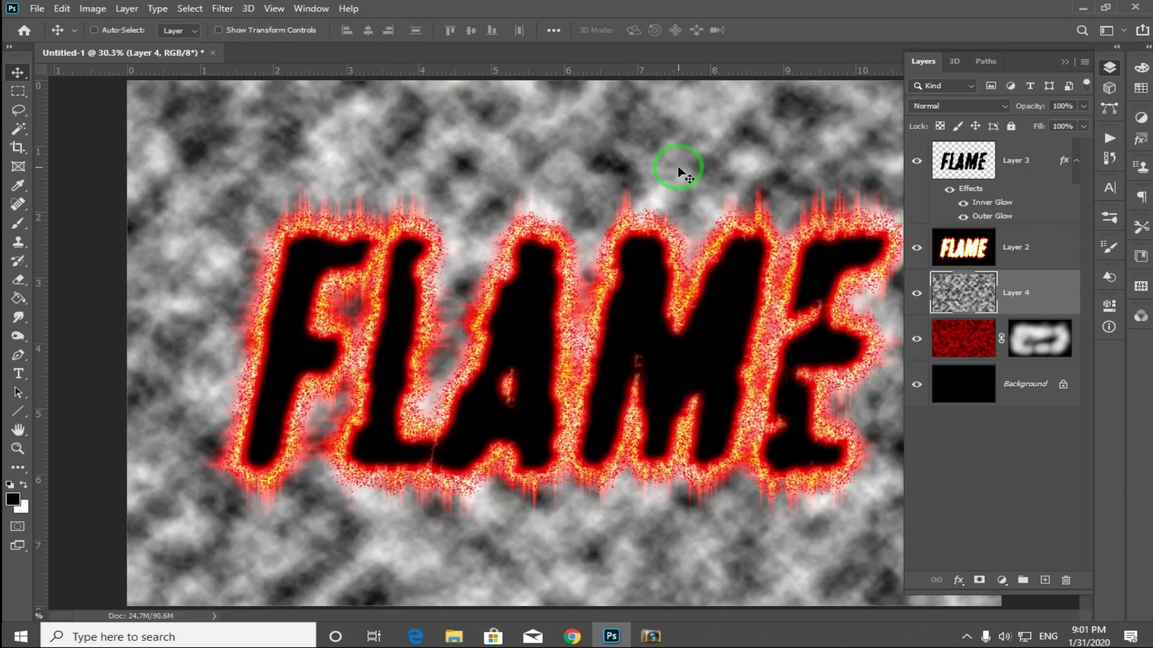
Move Layer 4 just above Background and hide it behind a black layer mask
{"action": "left_click_drag", "start_coordinate": [1024, 292], "coordinate": [1020, 360]}
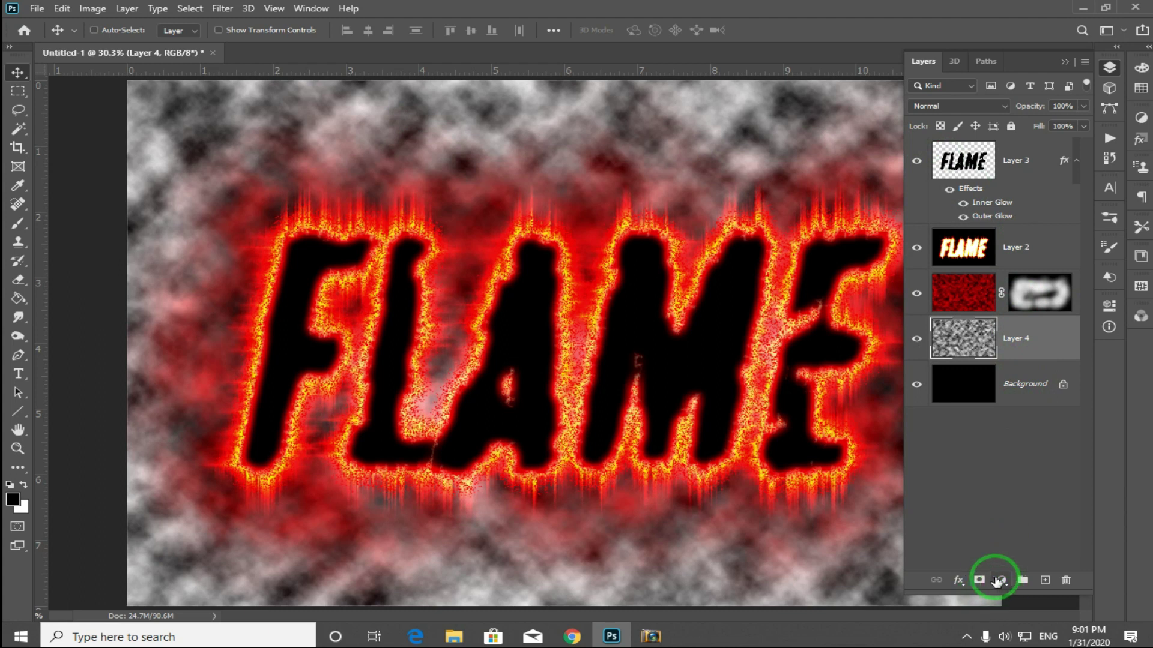
{"action": "left_click", "coordinate": [979, 581], "text": "alt"}
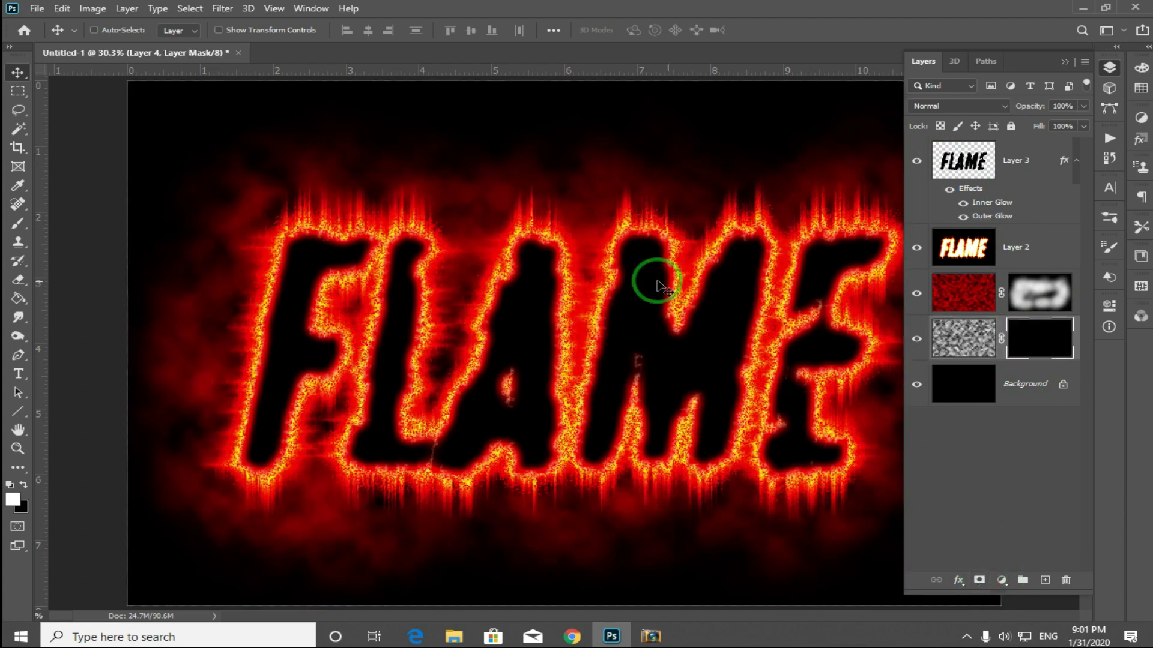
{"action": "key", "text": "b"}
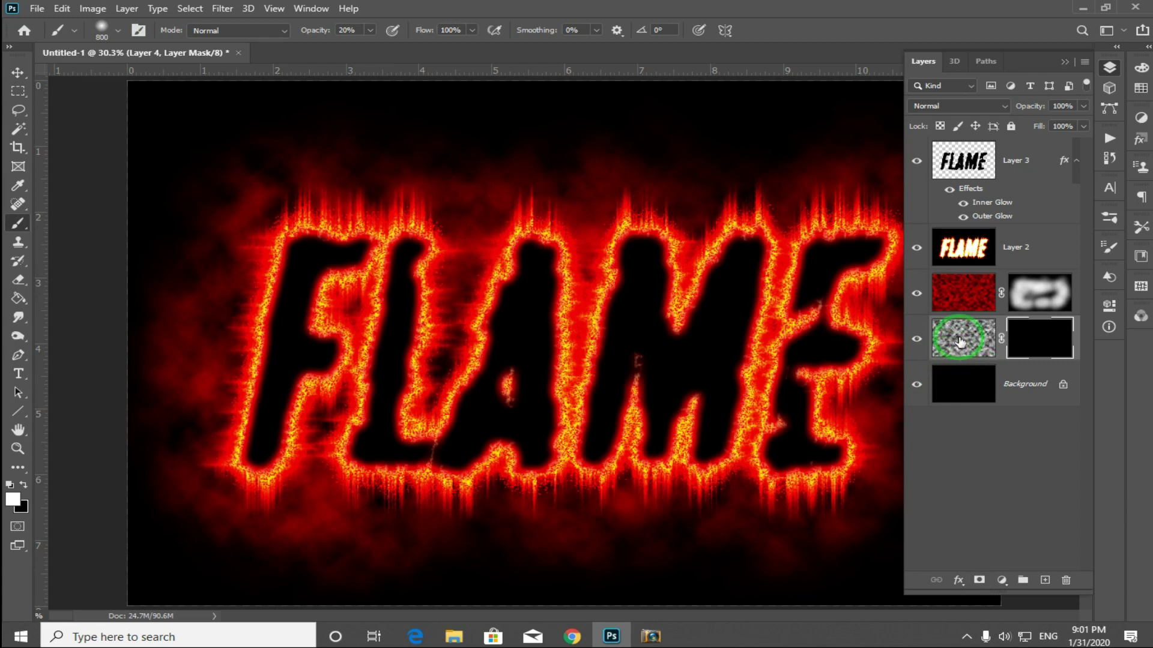
{"action": "left_click", "coordinate": [960, 342]}
Squeeze the grey cloud layer to 85% width with Free Transform
{"action": "key", "text": "ctrl+minus"}
{"action": "key", "text": "ctrl+minus"}
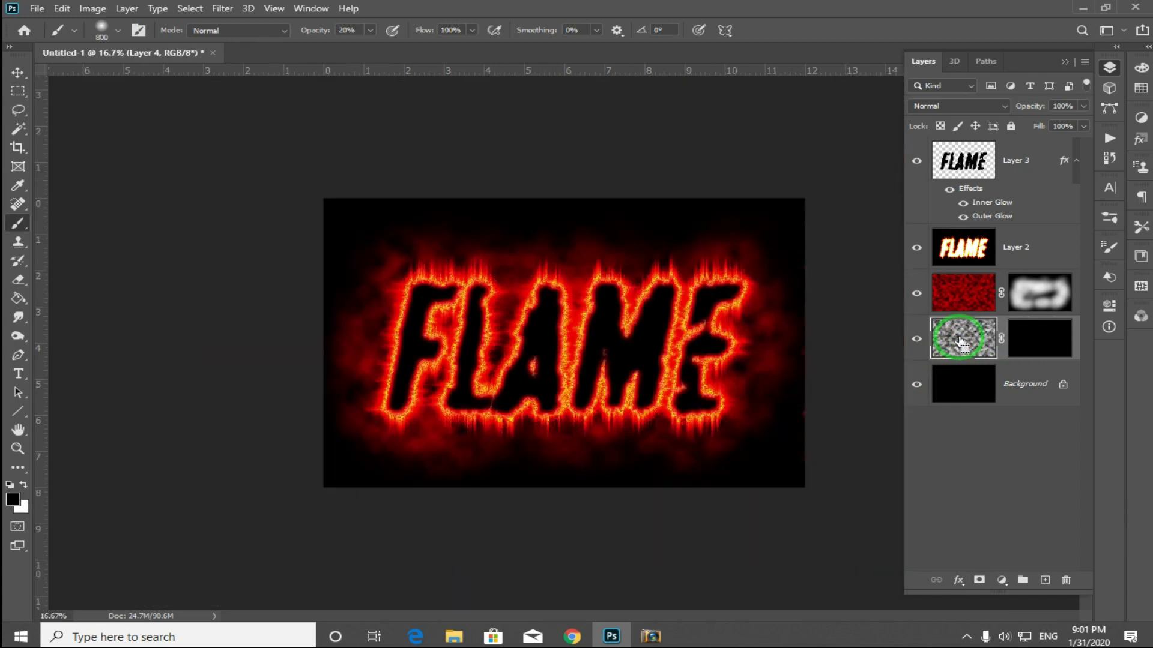
{"action": "key", "text": "ctrl+t"}
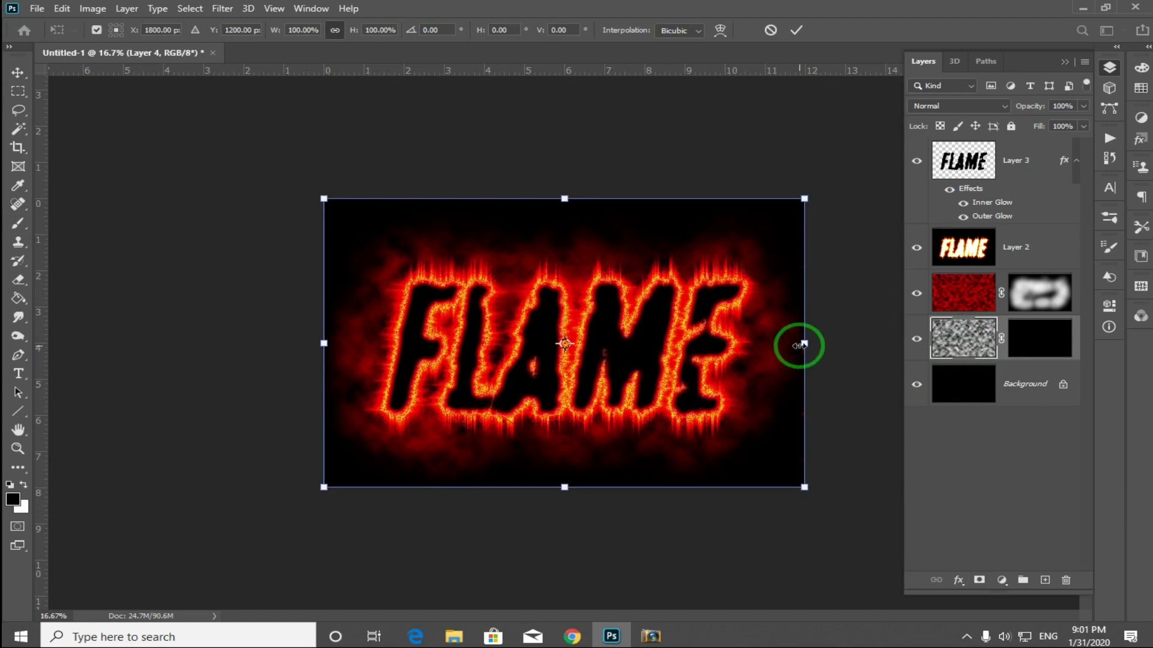
{"action": "left_click_drag", "start_coordinate": [803, 346], "coordinate": [771, 343]}
{"action": "left_click_drag", "start_coordinate": [325, 343], "coordinate": [361, 344]}
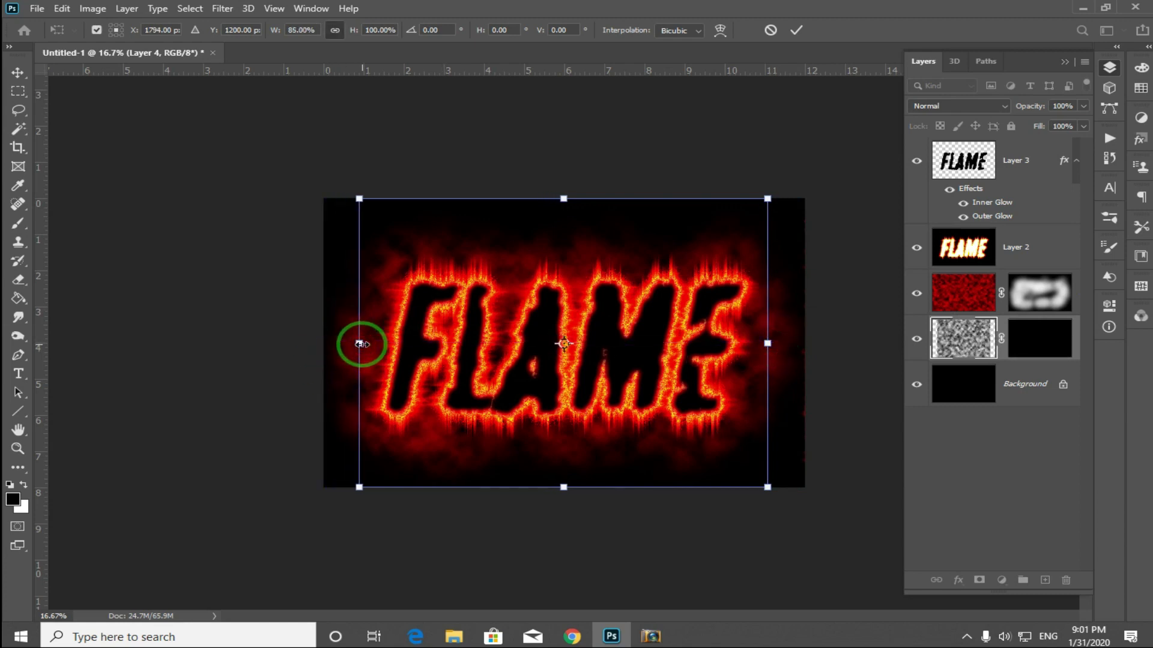
{"action": "key", "text": "Return"}
Paint soft white strokes along the top of the letters, raising brush opacity to 100%
{"action": "key", "text": "b"}
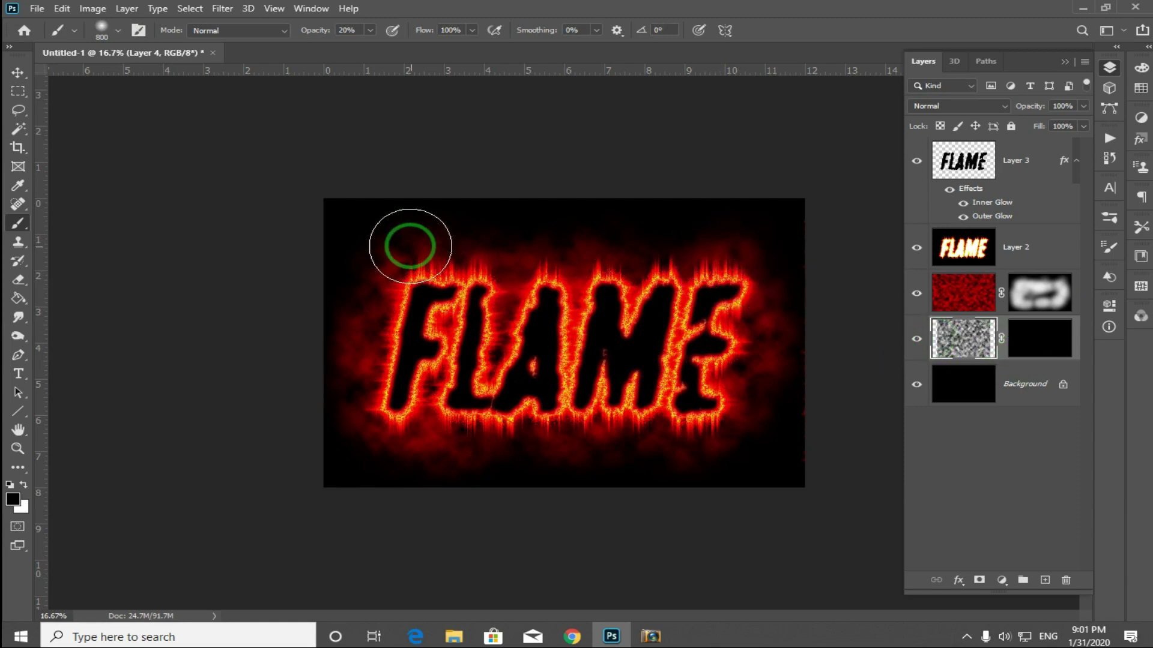
{"action": "mouse_move", "coordinate": [682, 250]}
{"action": "left_mouse_down"}
{"action": "mouse_move", "coordinate": [644, 251]}
{"action": "mouse_move", "coordinate": [729, 265]}
{"action": "mouse_move", "coordinate": [643, 265]}
{"action": "left_mouse_up"}
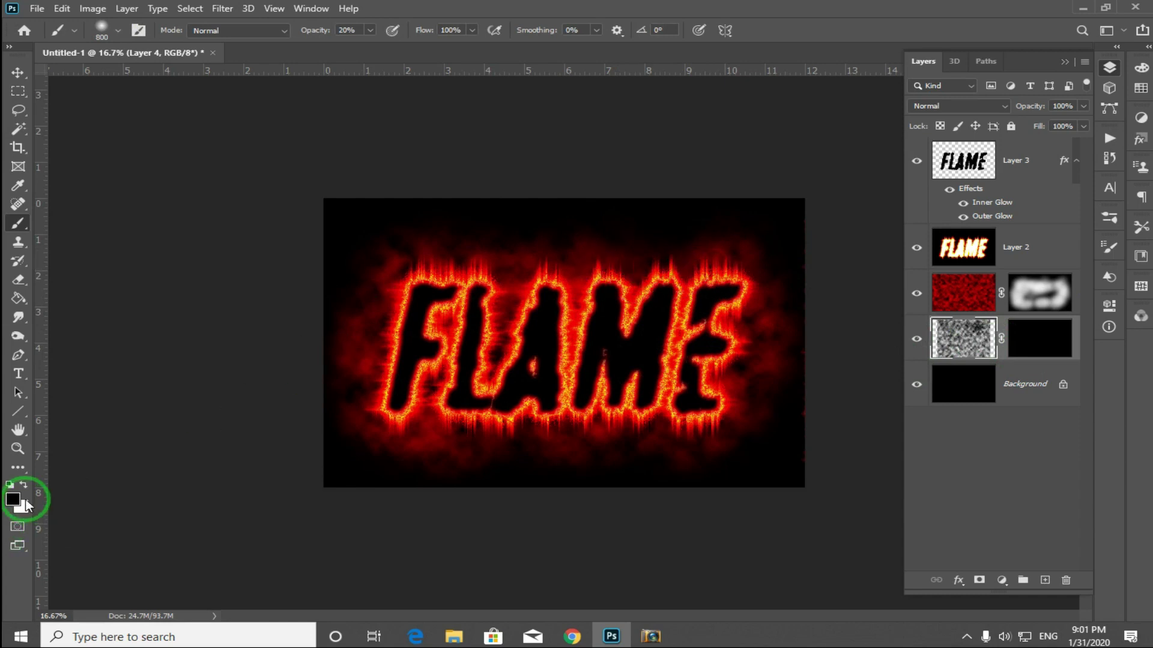
{"action": "key", "text": "x"}
{"action": "mouse_move", "coordinate": [382, 249]}
{"action": "left_mouse_down"}
{"action": "mouse_move", "coordinate": [443, 239]}
{"action": "mouse_move", "coordinate": [660, 248]}
{"action": "left_mouse_up"}
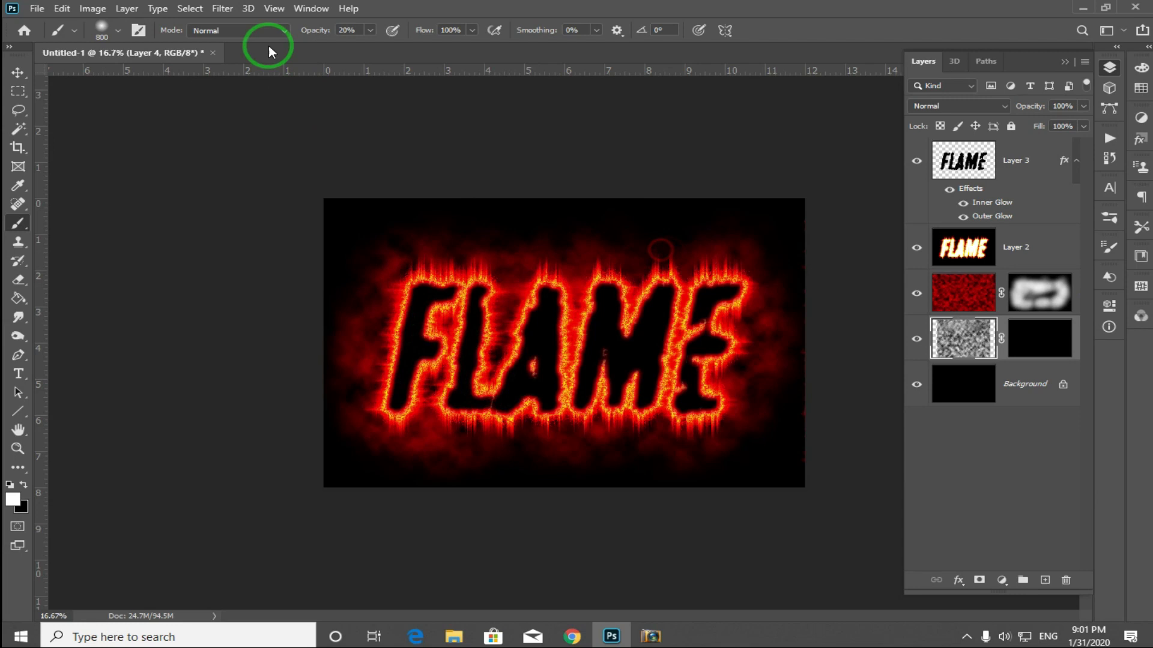
{"action": "key", "text": "0"}
{"action": "left_click_drag", "start_coordinate": [672, 227], "coordinate": [744, 244]}
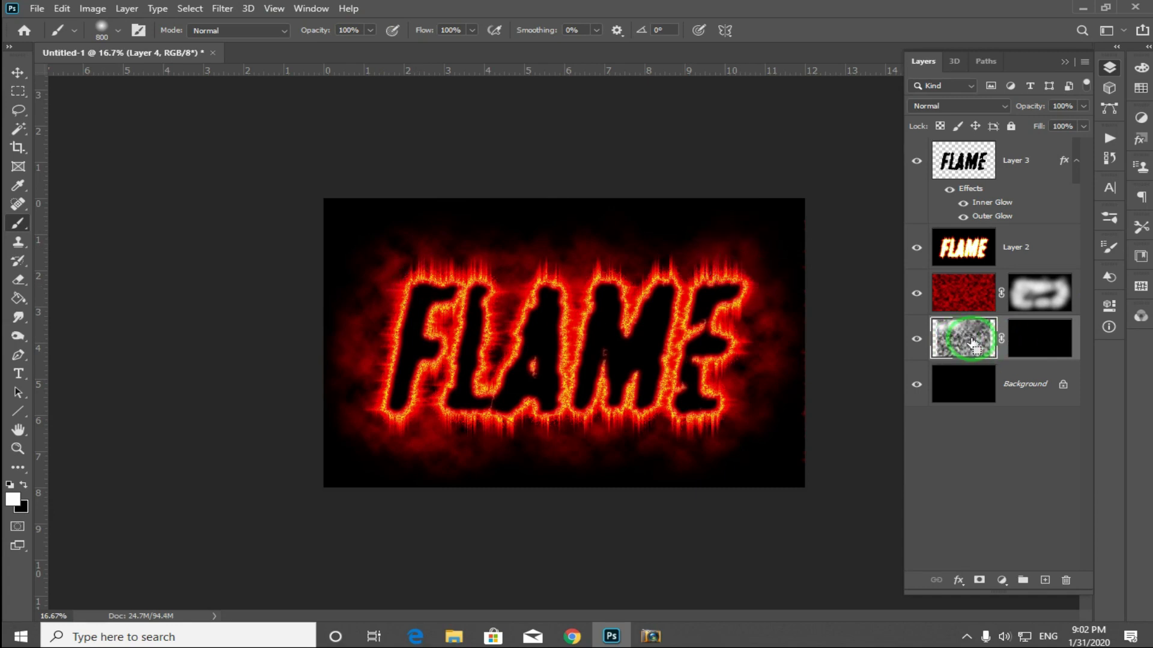
On Layer 4's mask, reveal smoke above FLAM with a 60% opacity white brush
{"action": "key", "text": "Delete"}
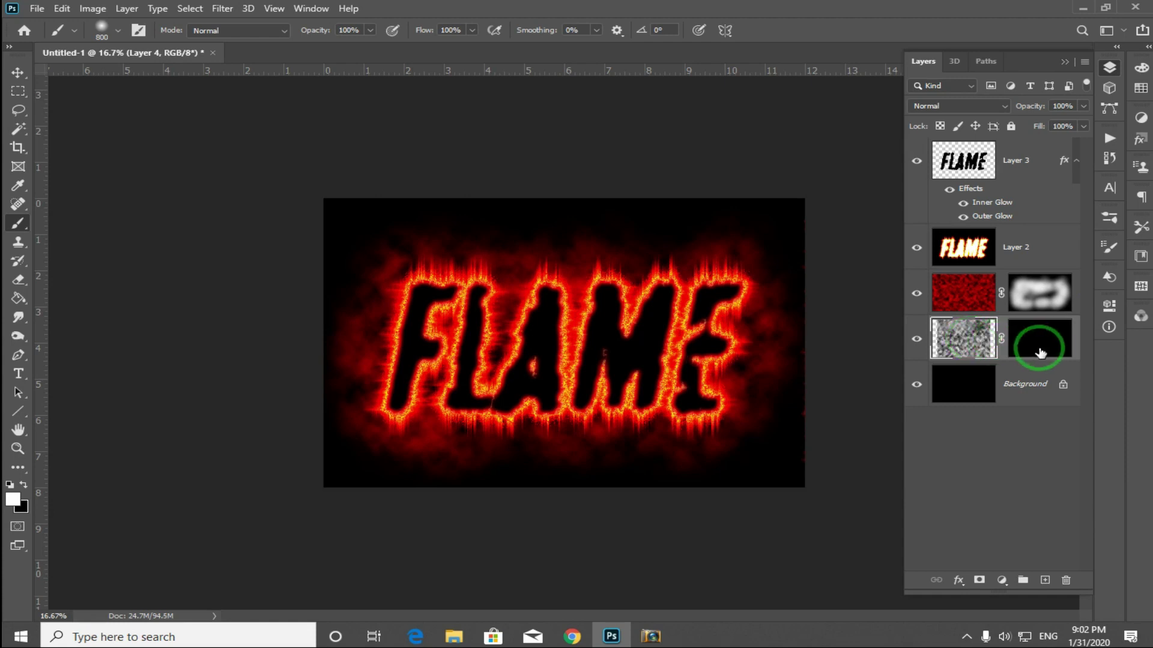
{"action": "left_click", "coordinate": [1045, 341]}
{"action": "mouse_move", "coordinate": [792, 211]}
{"action": "left_mouse_down"}
{"action": "mouse_move", "coordinate": [615, 256]}
{"action": "mouse_move", "coordinate": [529, 245]}
{"action": "mouse_move", "coordinate": [451, 264]}
{"action": "left_mouse_up"}
{"action": "key", "text": "ctrl+z"}
{"action": "key", "text": "ctrl+z"}
{"action": "key", "text": "ctrl+z"}
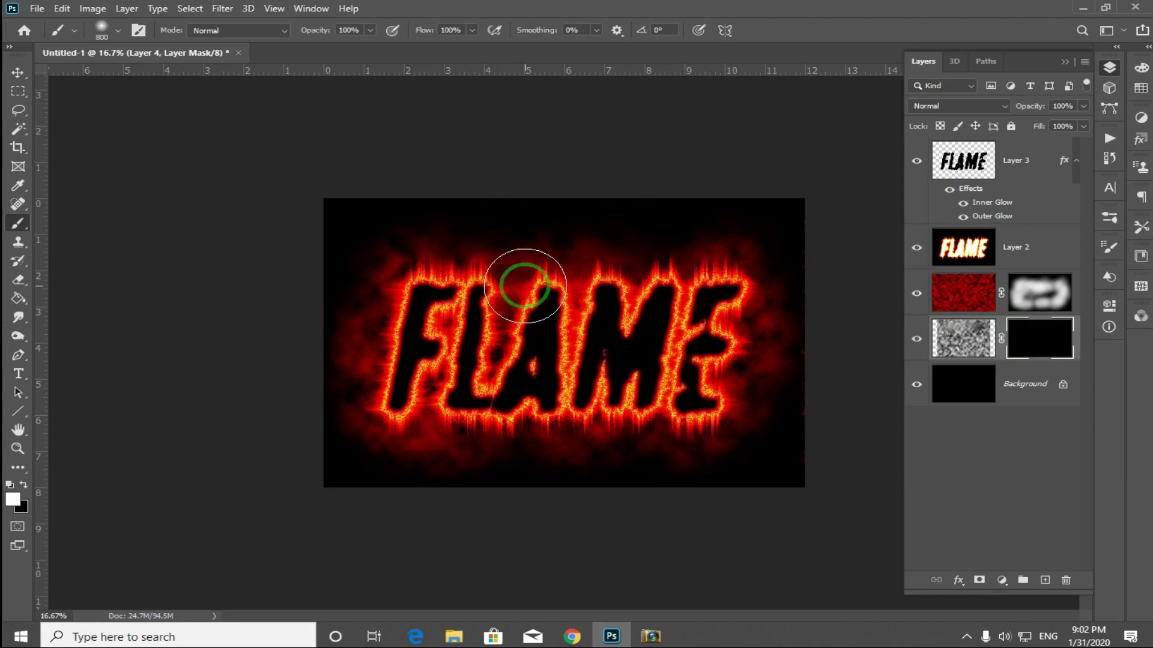
{"action": "key", "text": "6"}
{"action": "mouse_move", "coordinate": [389, 231]}
{"action": "left_mouse_down"}
{"action": "mouse_move", "coordinate": [463, 261]}
{"action": "mouse_move", "coordinate": [695, 266]}
{"action": "mouse_move", "coordinate": [718, 309]}
{"action": "mouse_move", "coordinate": [718, 454]}
{"action": "mouse_move", "coordinate": [657, 468]}
{"action": "mouse_move", "coordinate": [595, 456]}
{"action": "mouse_move", "coordinate": [616, 451]}
{"action": "mouse_move", "coordinate": [395, 456]}
{"action": "mouse_move", "coordinate": [379, 418]}
{"action": "mouse_move", "coordinate": [412, 244]}
{"action": "left_mouse_up"}
Paint black to darken the canvas edges and white to reveal smoke below the M and E
{"action": "key", "text": "x"}
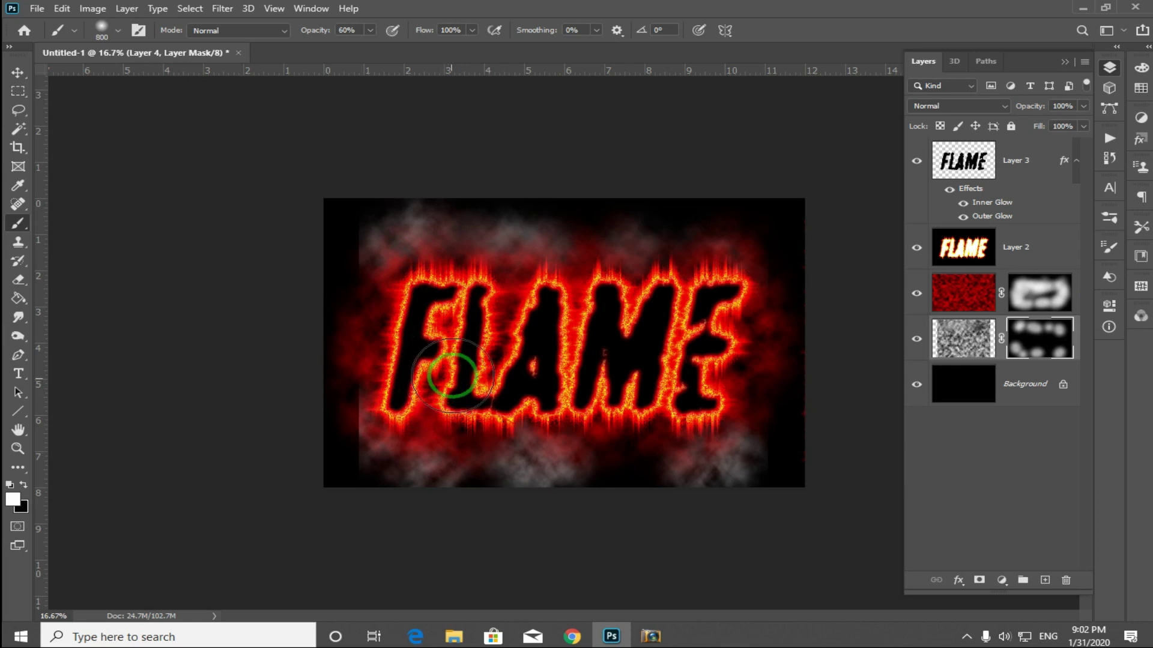
{"action": "mouse_move", "coordinate": [326, 439]}
{"action": "left_mouse_down"}
{"action": "mouse_move", "coordinate": [329, 406]}
{"action": "mouse_move", "coordinate": [329, 440]}
{"action": "left_mouse_up"}
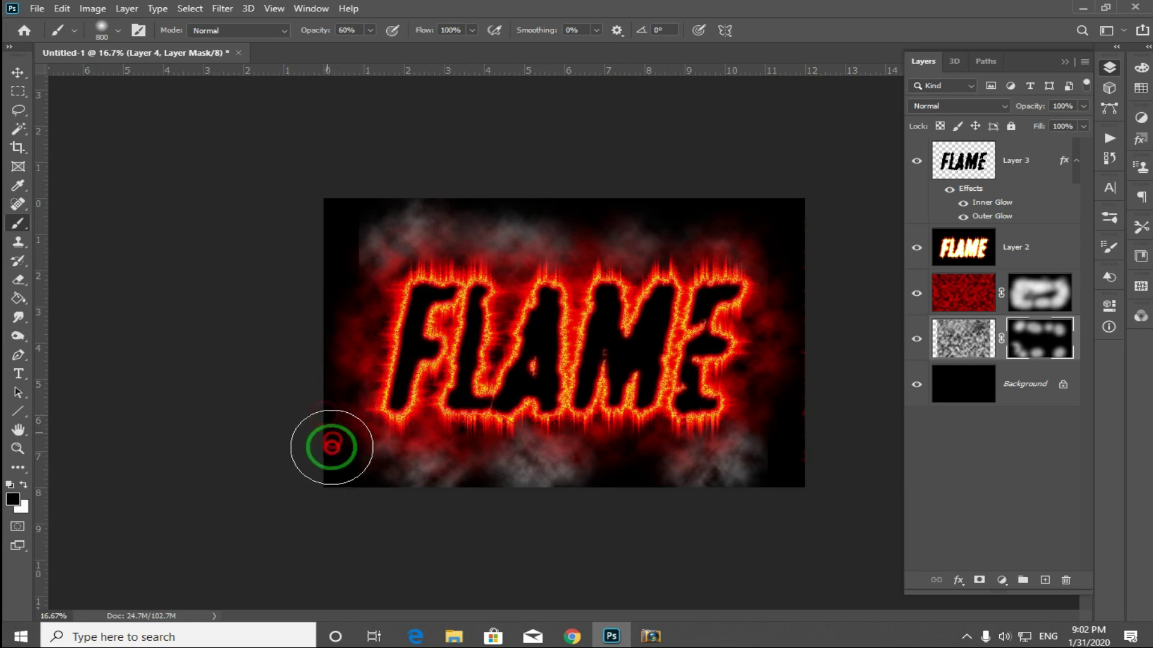
{"action": "left_click_drag", "start_coordinate": [332, 280], "coordinate": [327, 239]}
{"action": "left_click", "coordinate": [744, 220]}
{"action": "left_click", "coordinate": [792, 400]}
{"action": "key", "text": "x"}
{"action": "left_click_drag", "start_coordinate": [618, 438], "coordinate": [630, 437]}
{"action": "mouse_move", "coordinate": [714, 257]}
{"action": "left_mouse_down"}
{"action": "mouse_move", "coordinate": [739, 291]}
{"action": "mouse_move", "coordinate": [727, 366]}
{"action": "left_mouse_up"}
{"action": "key", "text": "x"}
{"action": "mouse_move", "coordinate": [785, 301]}
{"action": "left_mouse_down"}
{"action": "mouse_move", "coordinate": [803, 319]}
{"action": "mouse_move", "coordinate": [826, 336]}
{"action": "mouse_move", "coordinate": [826, 385]}
{"action": "mouse_move", "coordinate": [856, 405]}
{"action": "mouse_move", "coordinate": [788, 453]}
{"action": "mouse_move", "coordinate": [797, 444]}
{"action": "mouse_move", "coordinate": [805, 462]}
{"action": "mouse_move", "coordinate": [781, 427]}
{"action": "left_mouse_up"}
Return to the Move tool and preview the artwork with the panels hidden
{"action": "key", "text": "v"}
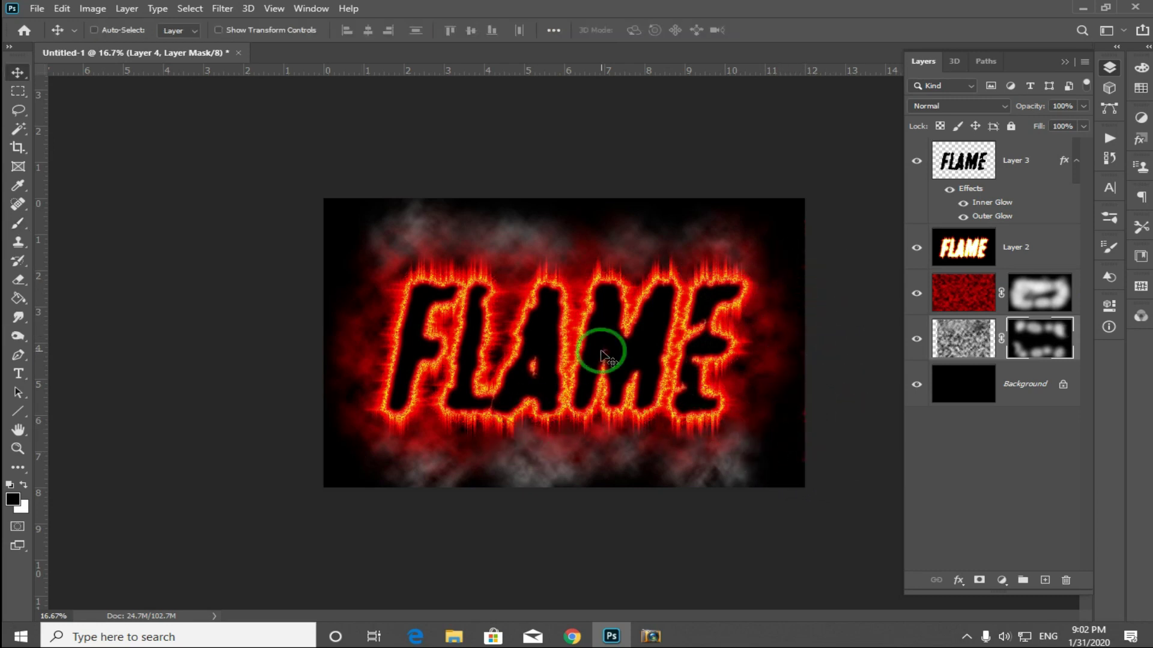
{"action": "scroll", "coordinate": [602, 356], "scroll_direction": "up", "scroll_amount": 3}
{"action": "key", "text": "Tab"}
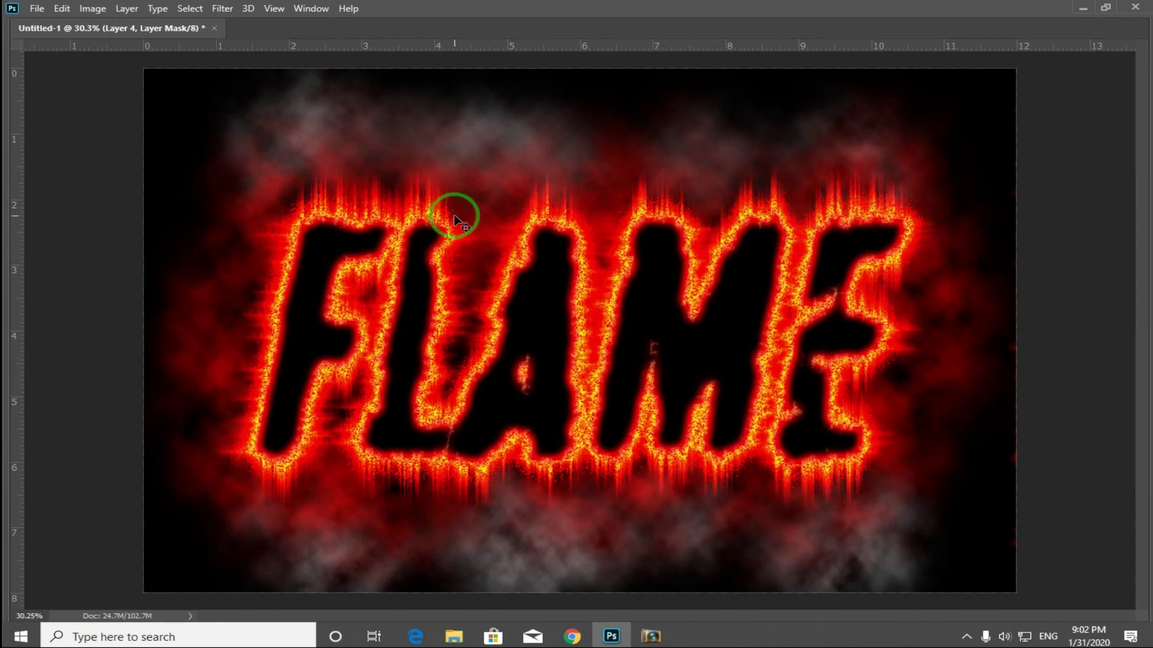
{"action": "key", "text": "Tab"}
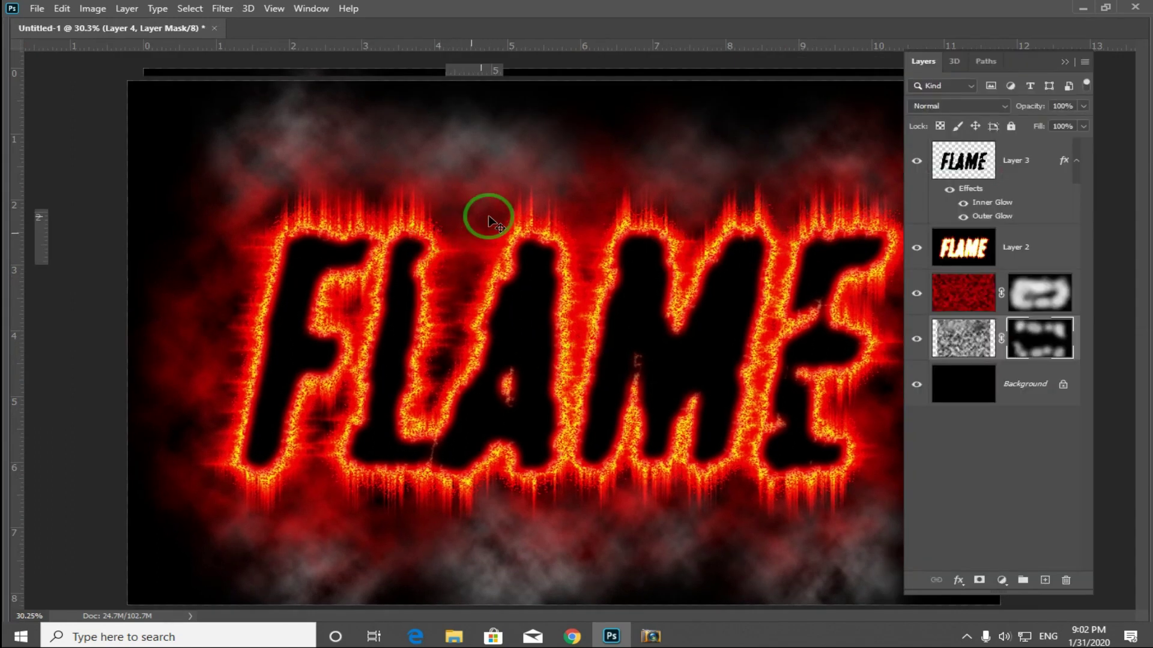
Increase Layer 3's Outer Glow size to 98 px
{"action": "double_click", "coordinate": [1056, 162]}
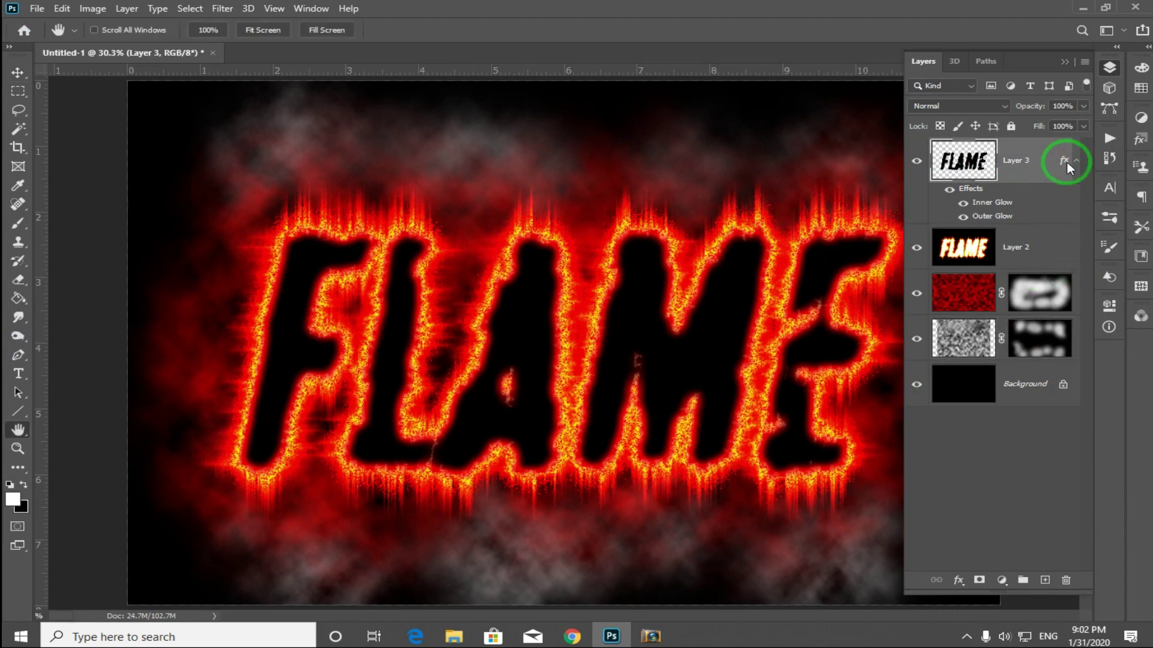
{"action": "left_click", "coordinate": [553, 312]}
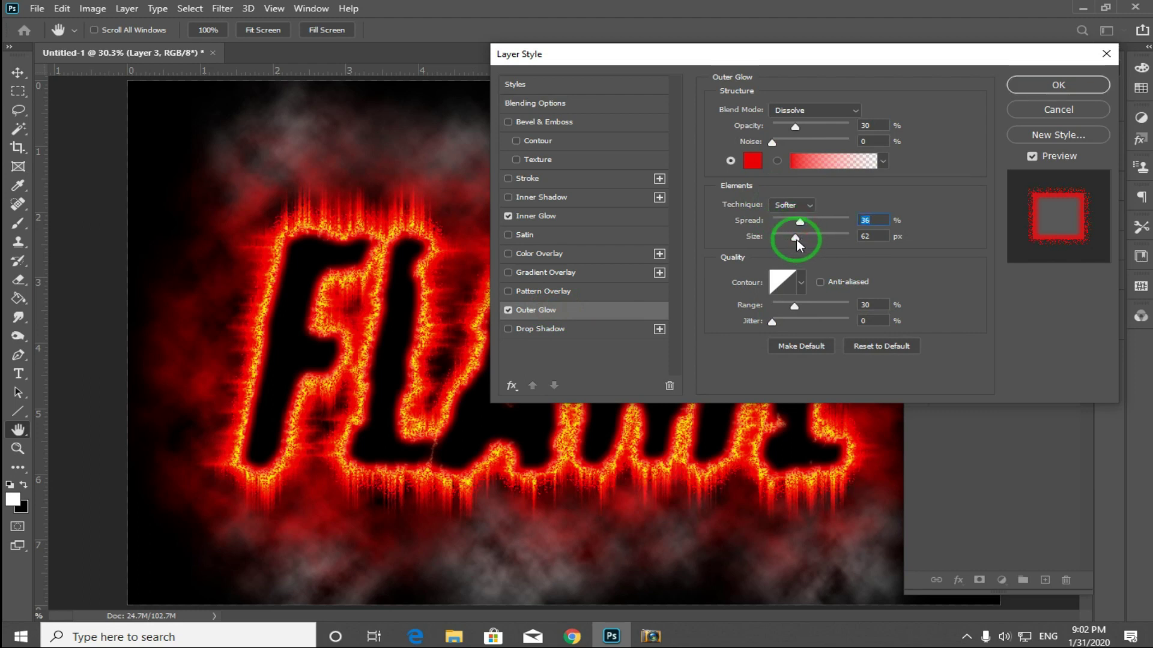
{"action": "left_click_drag", "start_coordinate": [796, 239], "coordinate": [806, 238]}
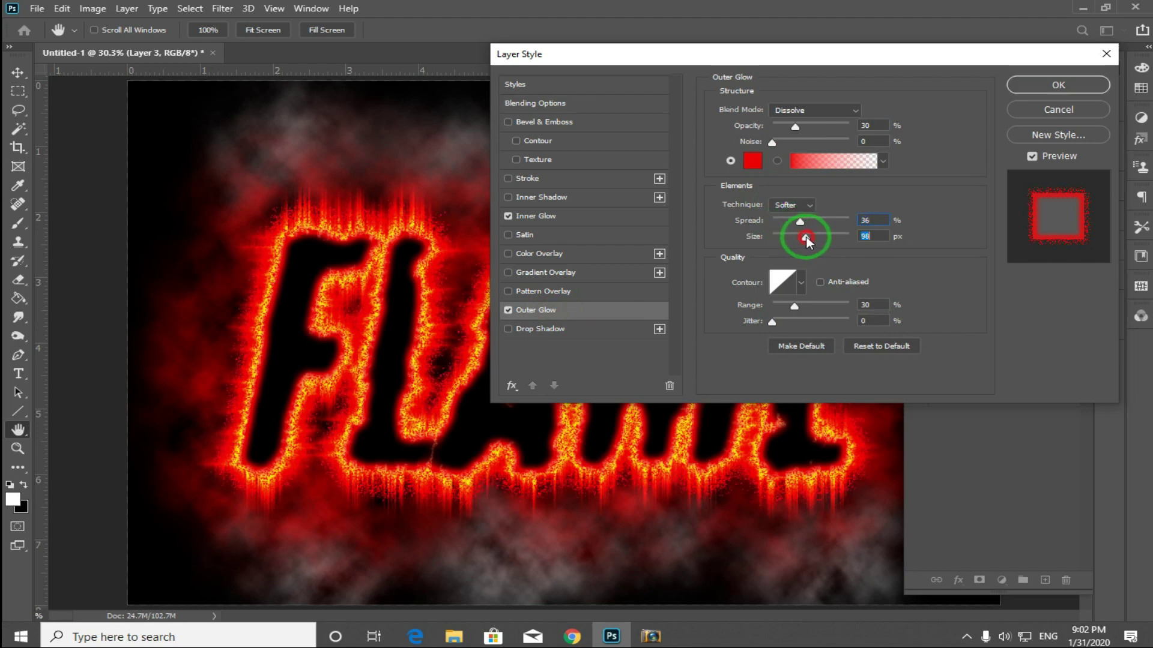
{"action": "left_click", "coordinate": [1058, 85]}
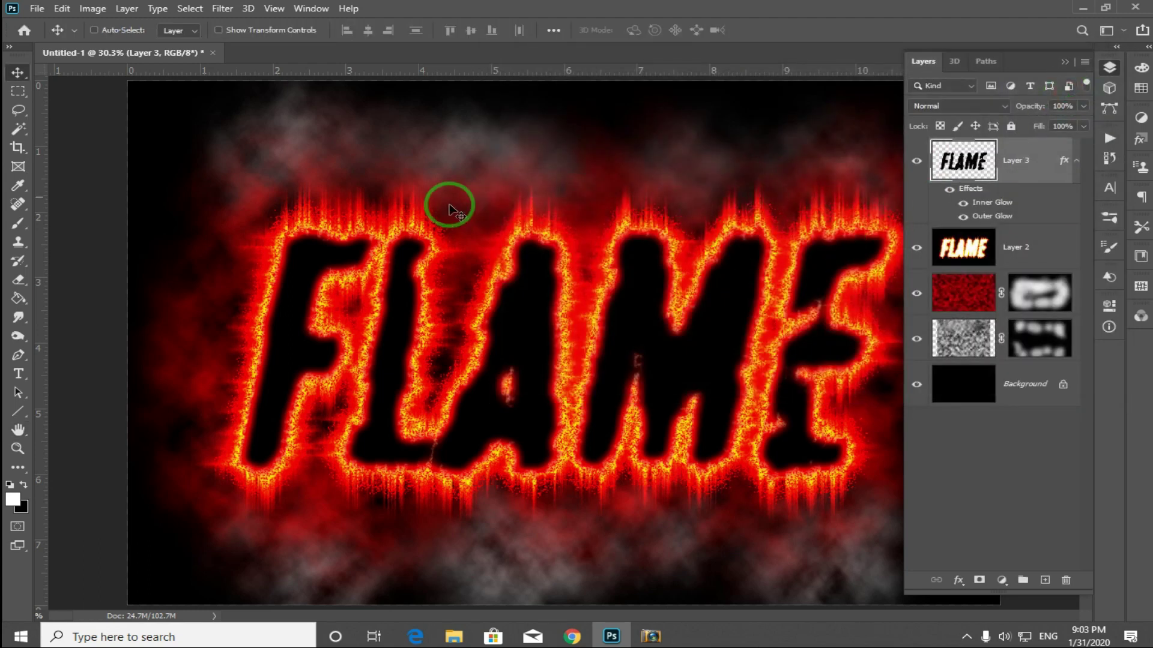
Lower red-clouds Layer 1 to about 65% opacity and smoke Layer 4 to 66%
{"action": "left_click", "coordinate": [959, 305]}
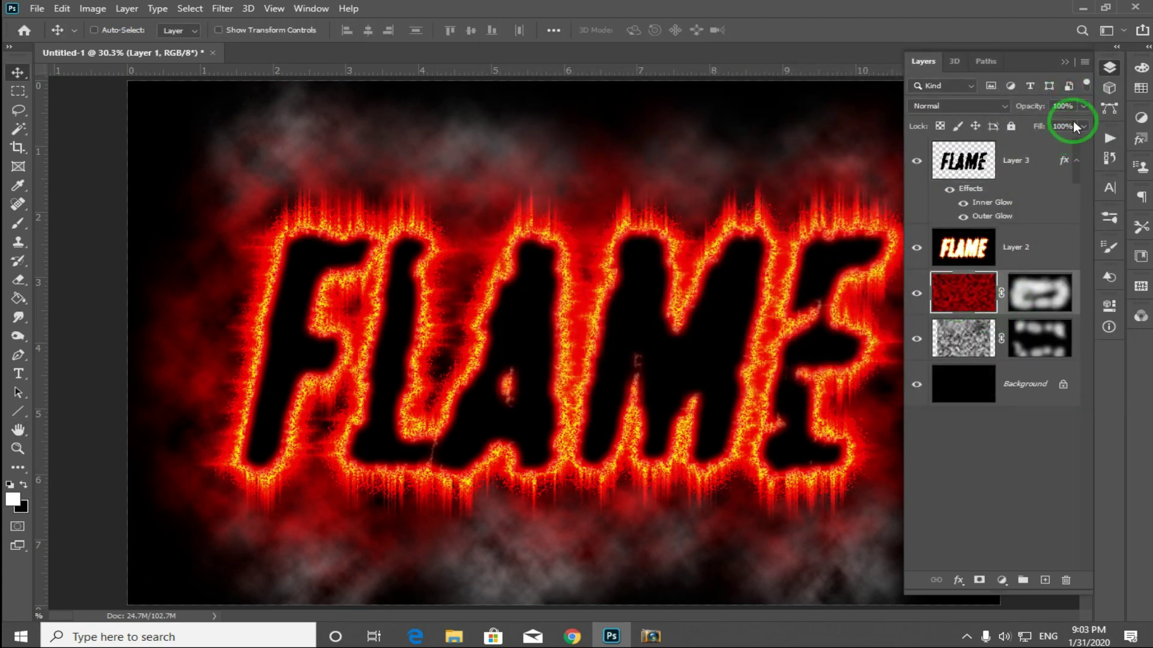
{"action": "left_click", "coordinate": [1083, 106]}
{"action": "left_click_drag", "start_coordinate": [1085, 126], "coordinate": [1066, 127]}
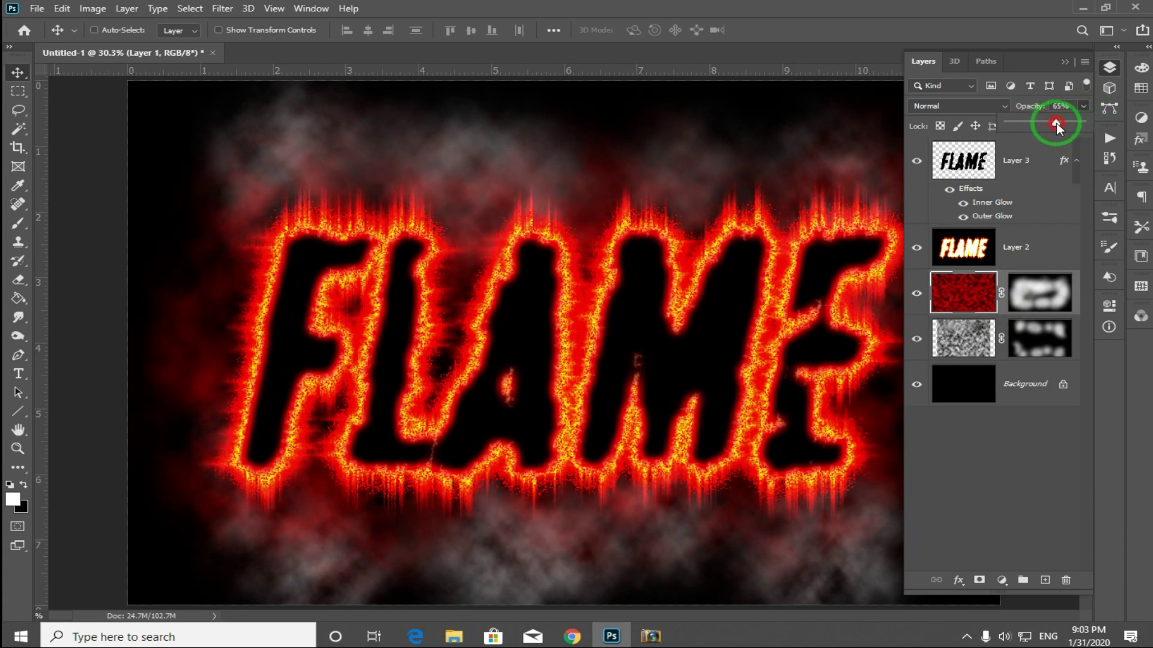
{"action": "left_click", "coordinate": [977, 343]}
{"action": "left_click", "coordinate": [1083, 107]}
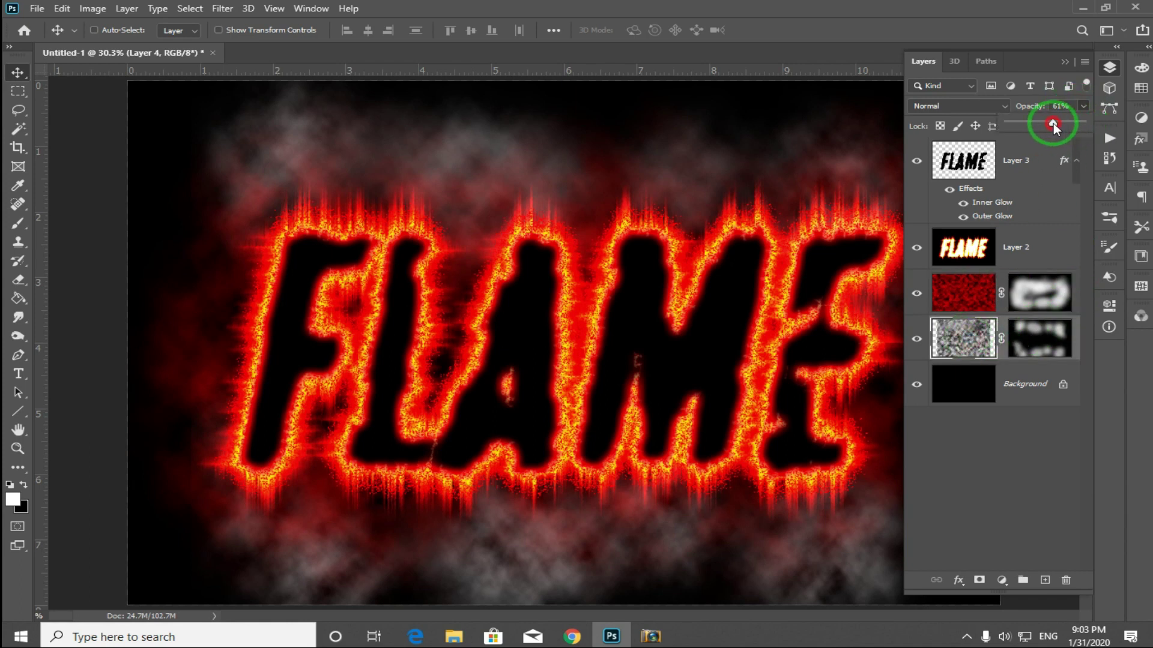
{"action": "left_click", "coordinate": [1064, 61]}
{"action": "key", "text": "Tab"}
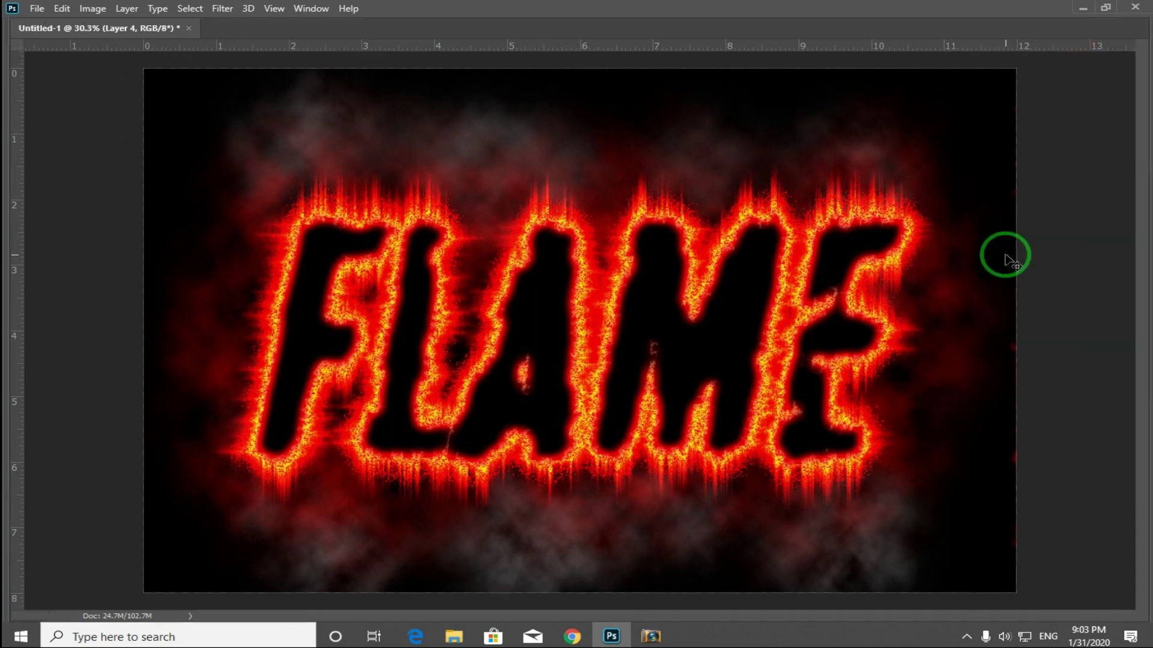